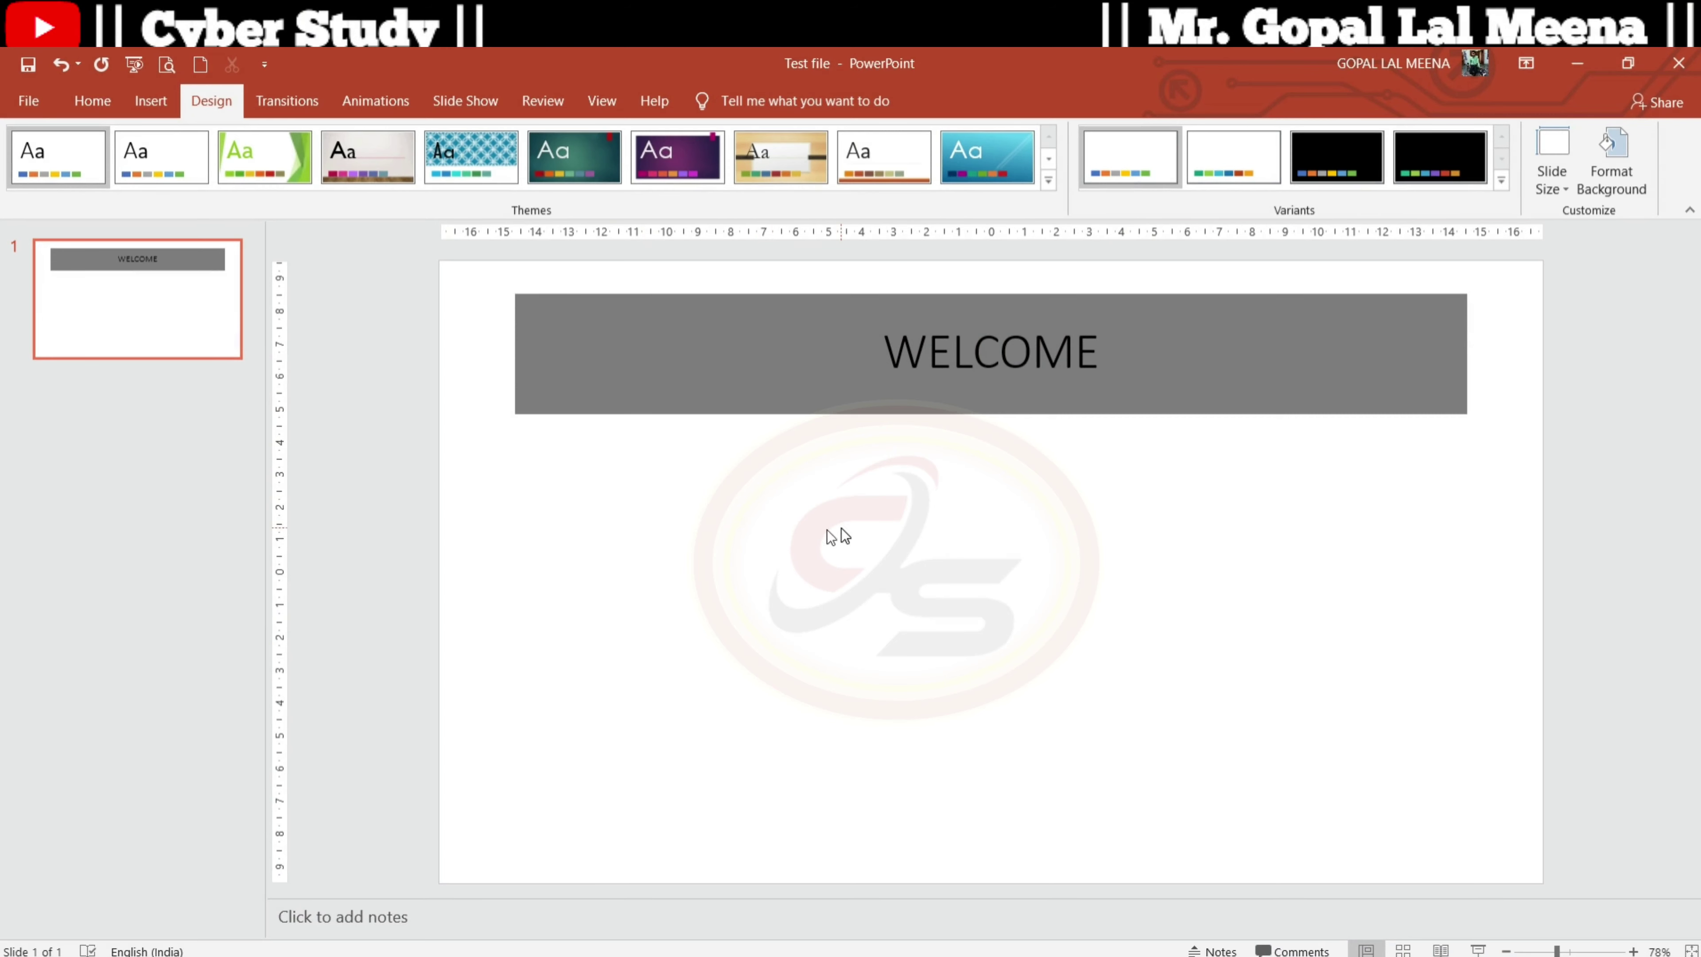
- Try the Facet and purple themes, then apply the View theme and preview a colour variant
left_click(708, 327)
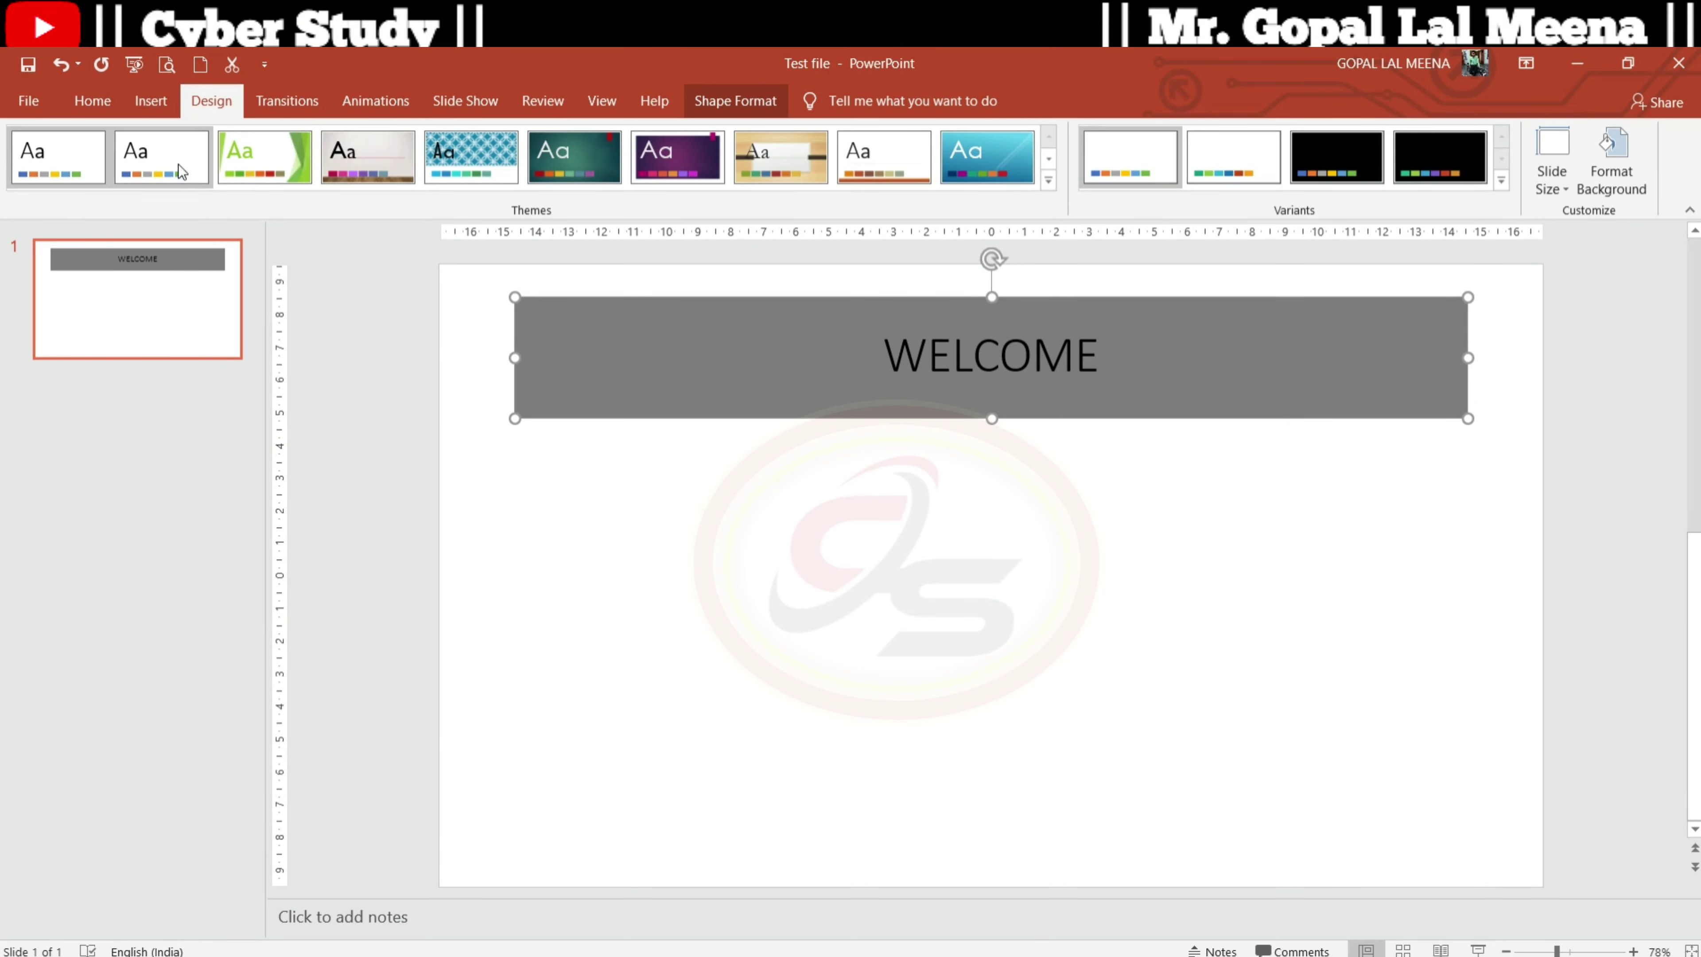
left_click(161, 157)
left_click(261, 164)
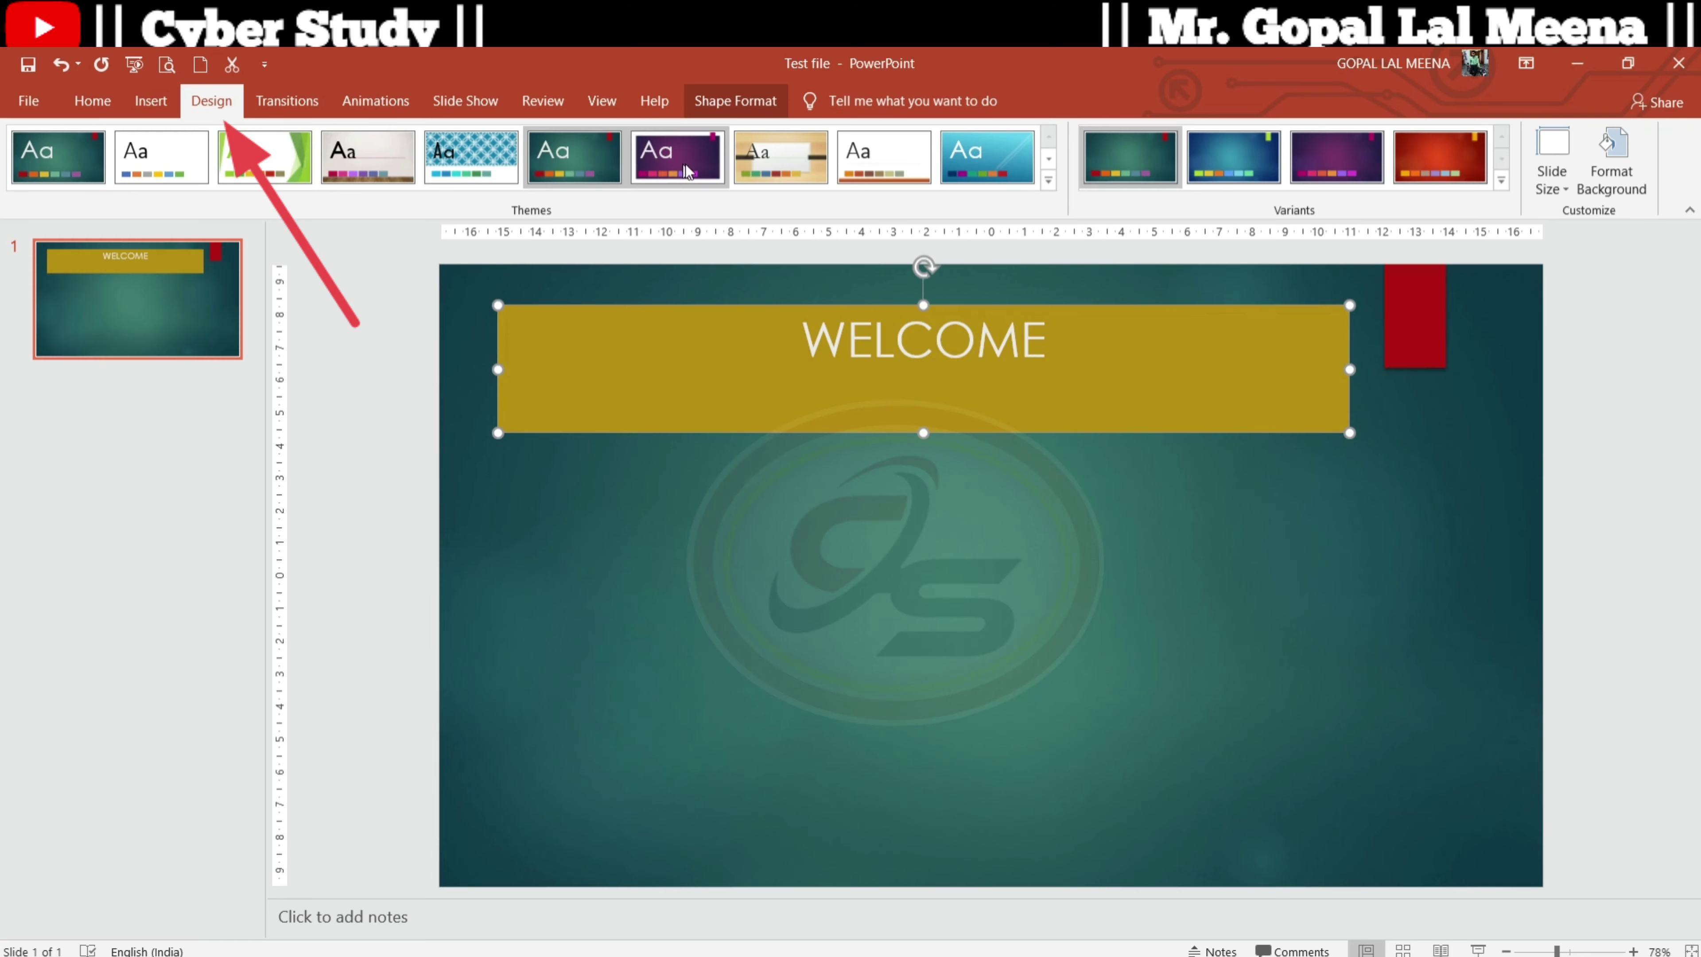
left_click(677, 158)
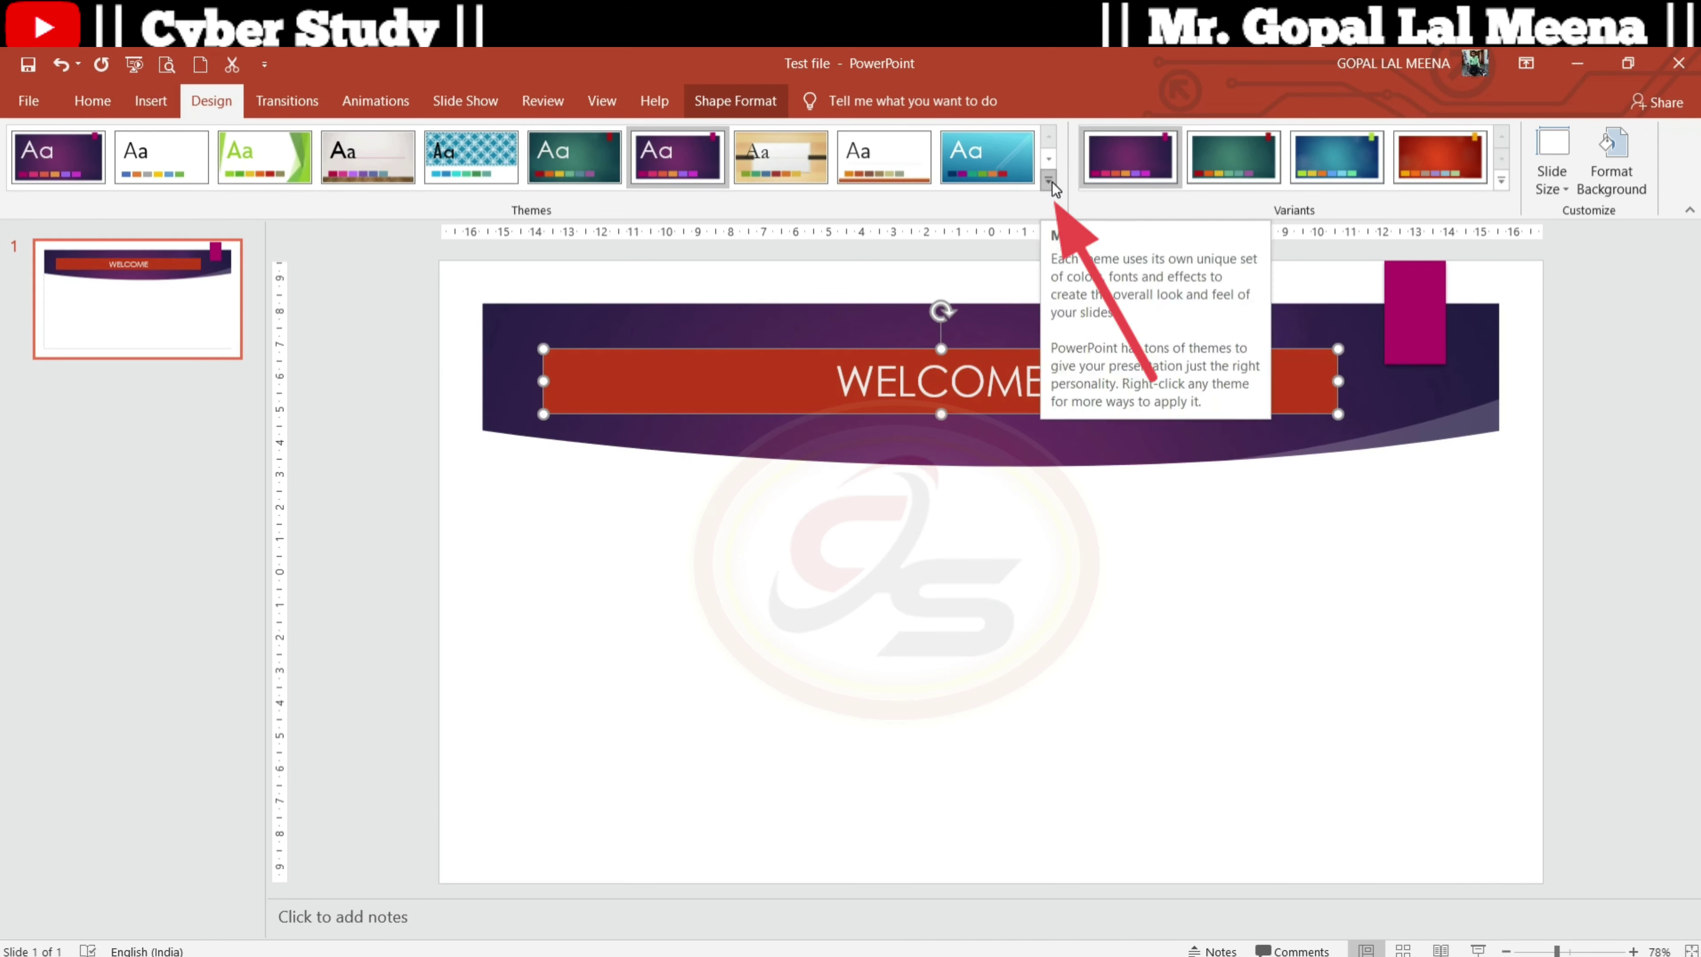
left_click(1050, 181)
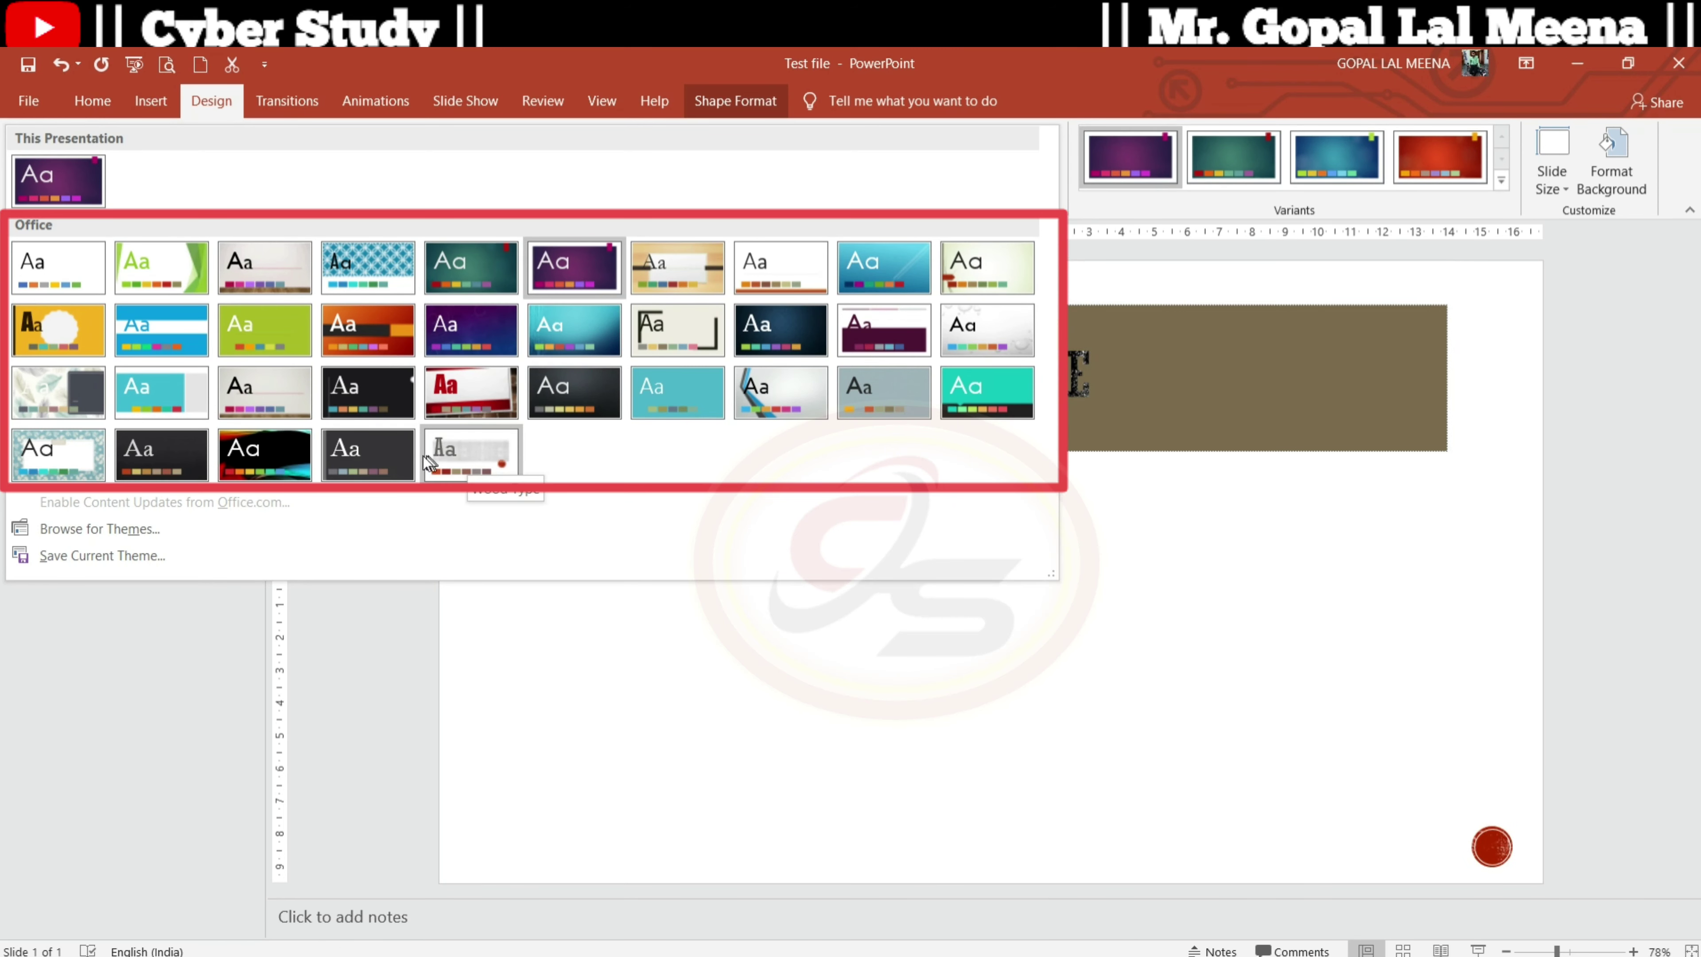
left_click(355, 461)
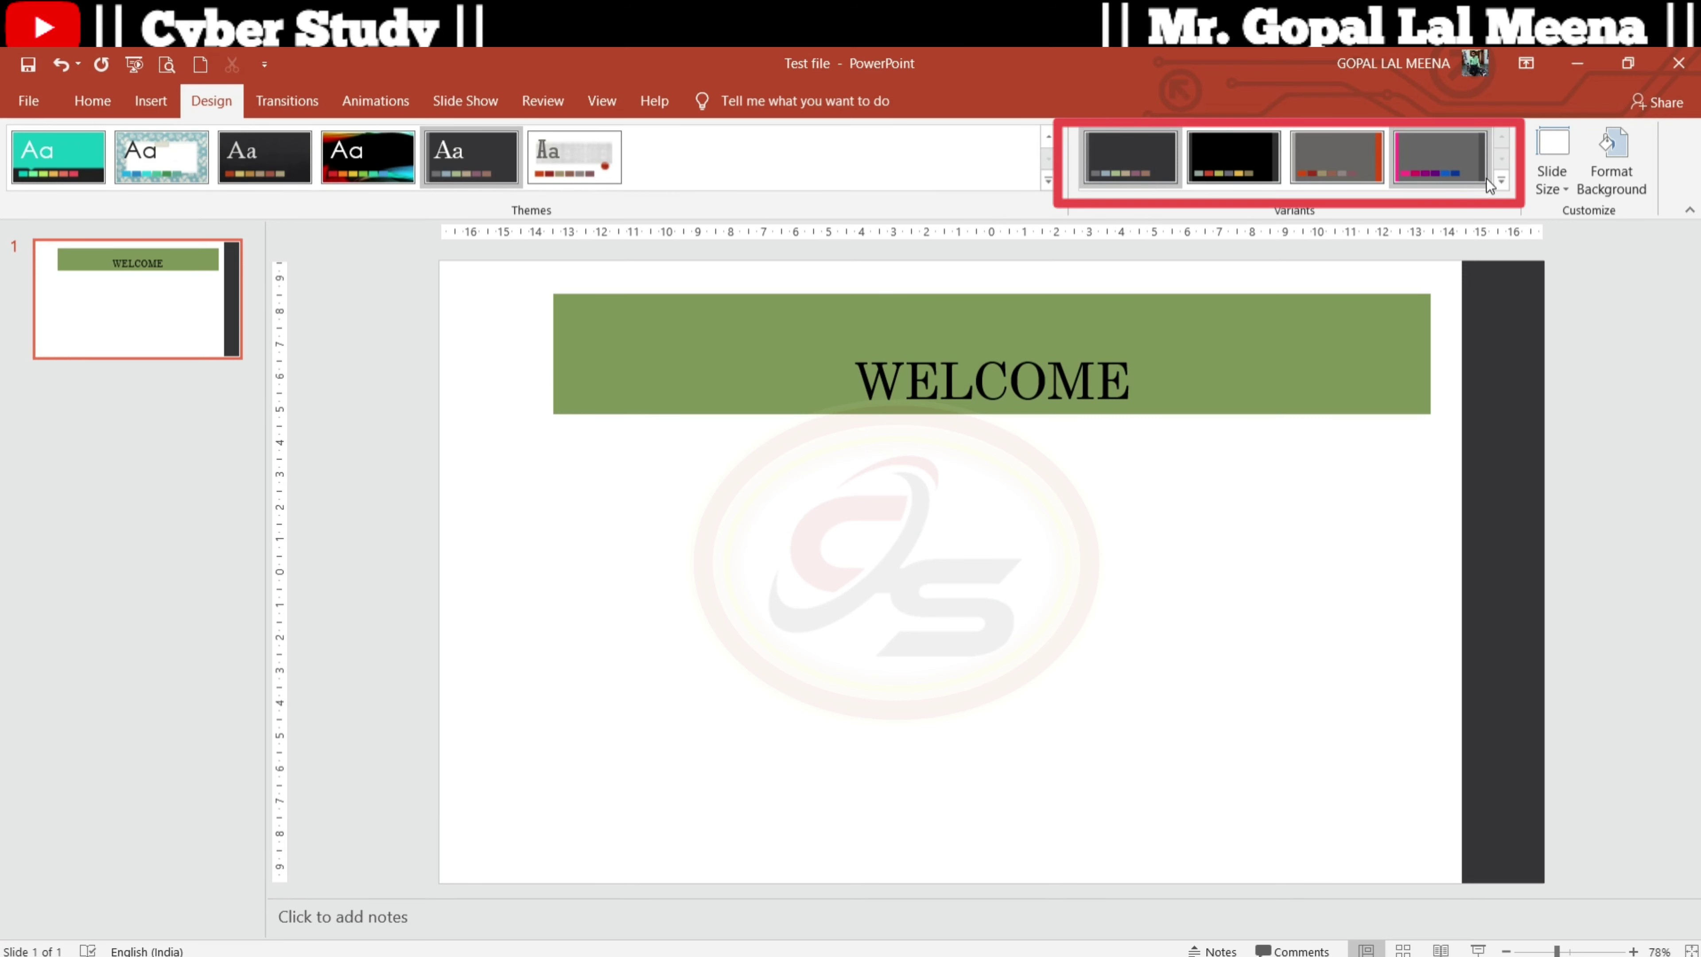
left_click(1397, 172)
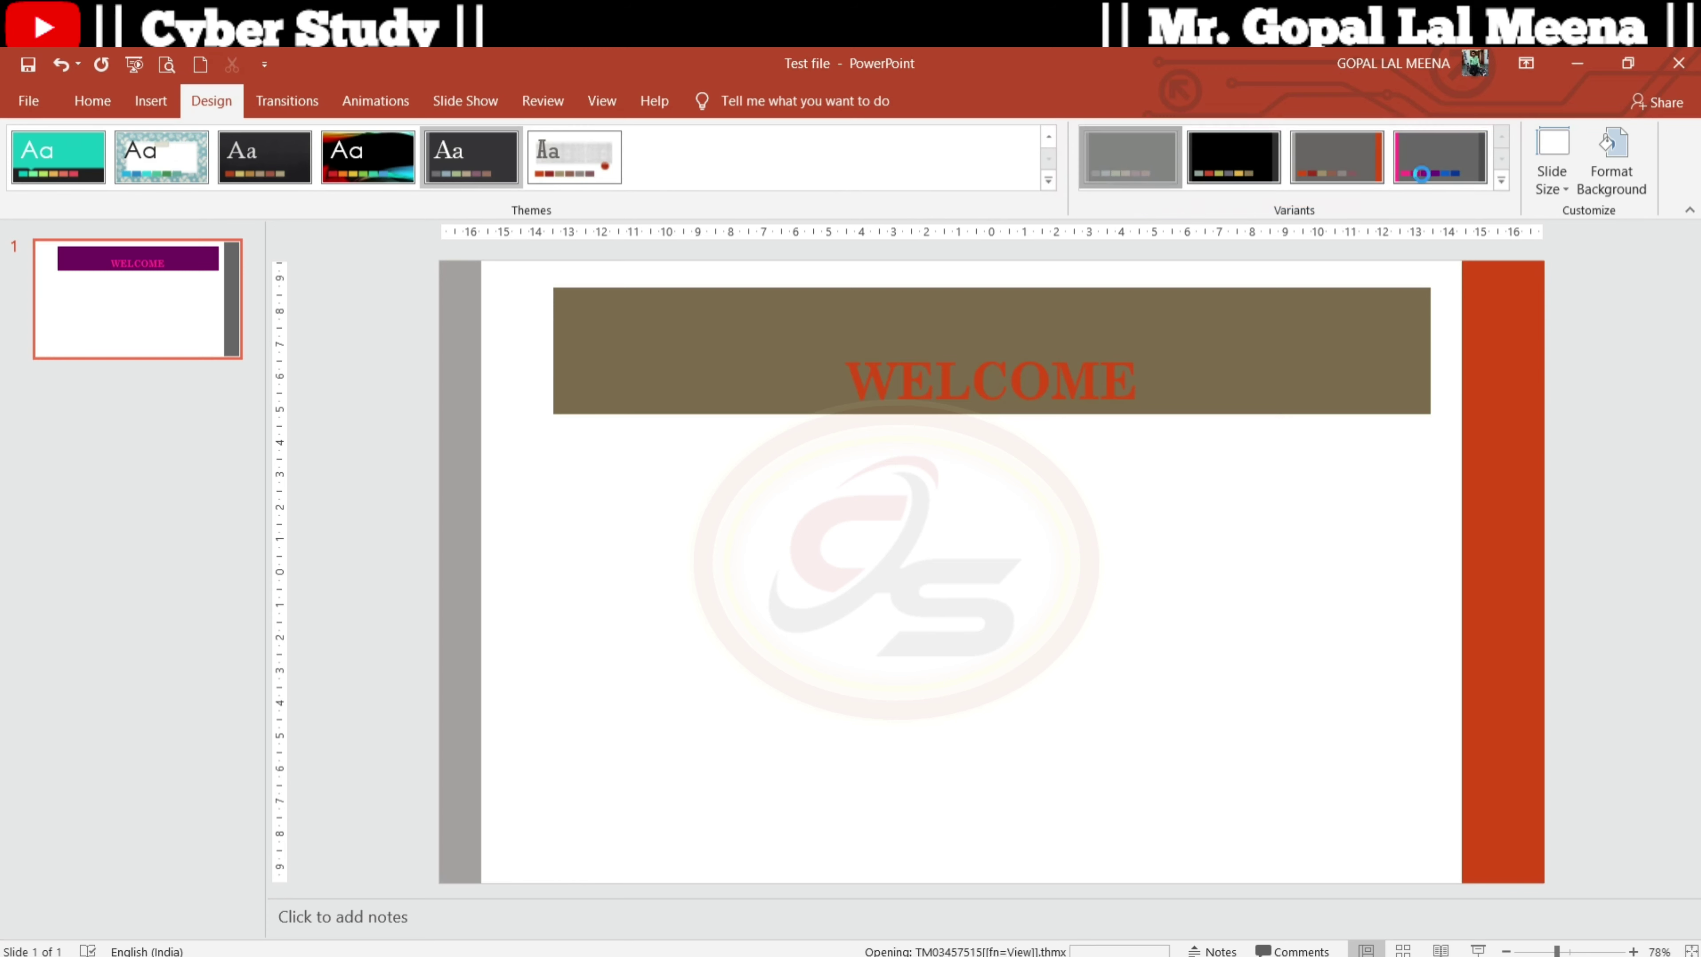
- Apply the Candara theme font and select the WELCOME title text
left_click(1501, 179)
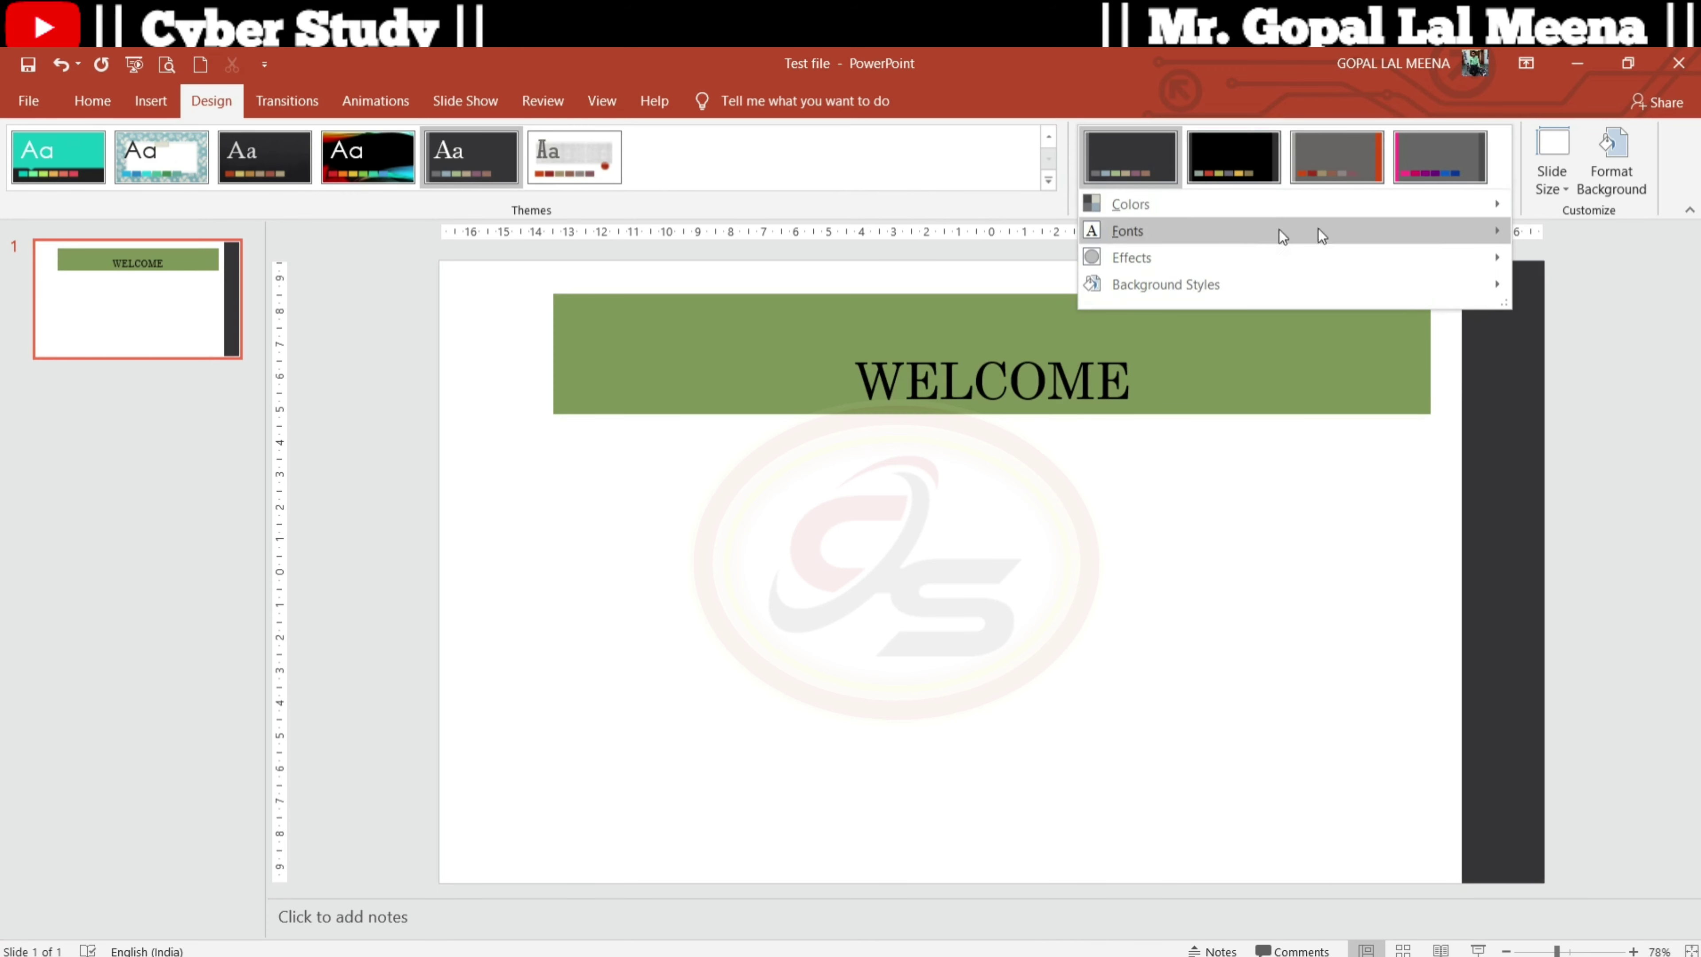
left_click(1216, 235)
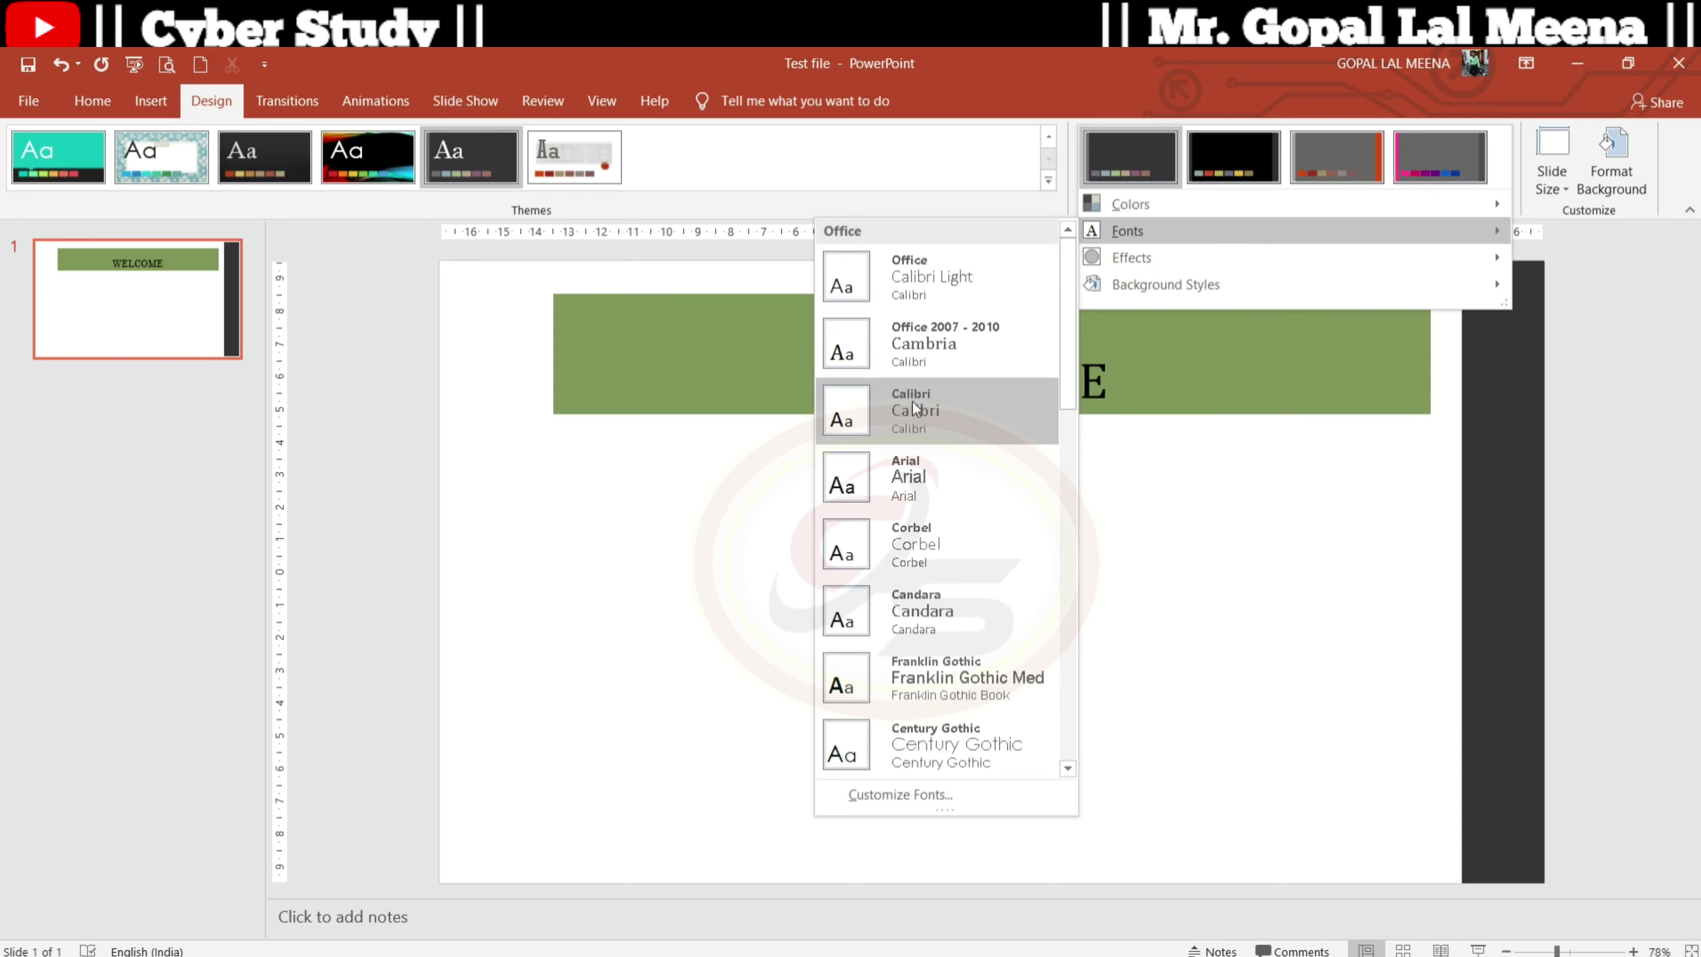
left_click(916, 610)
left_click(1141, 379)
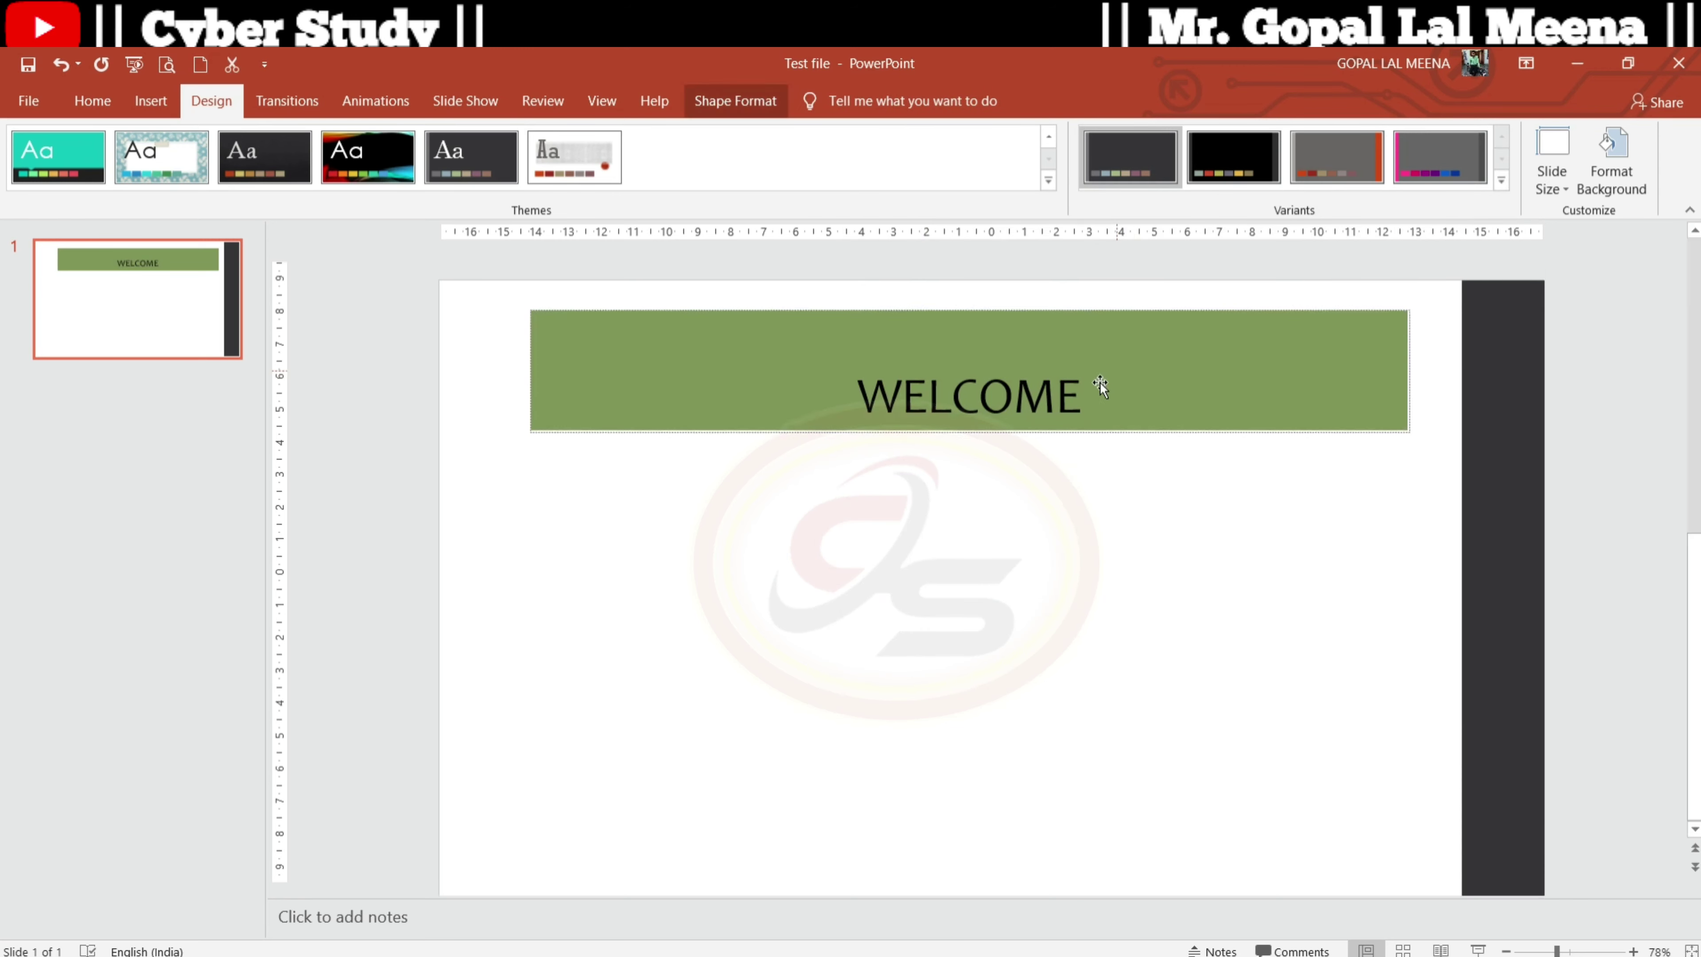
left_click_drag(1082, 378, 856, 380)
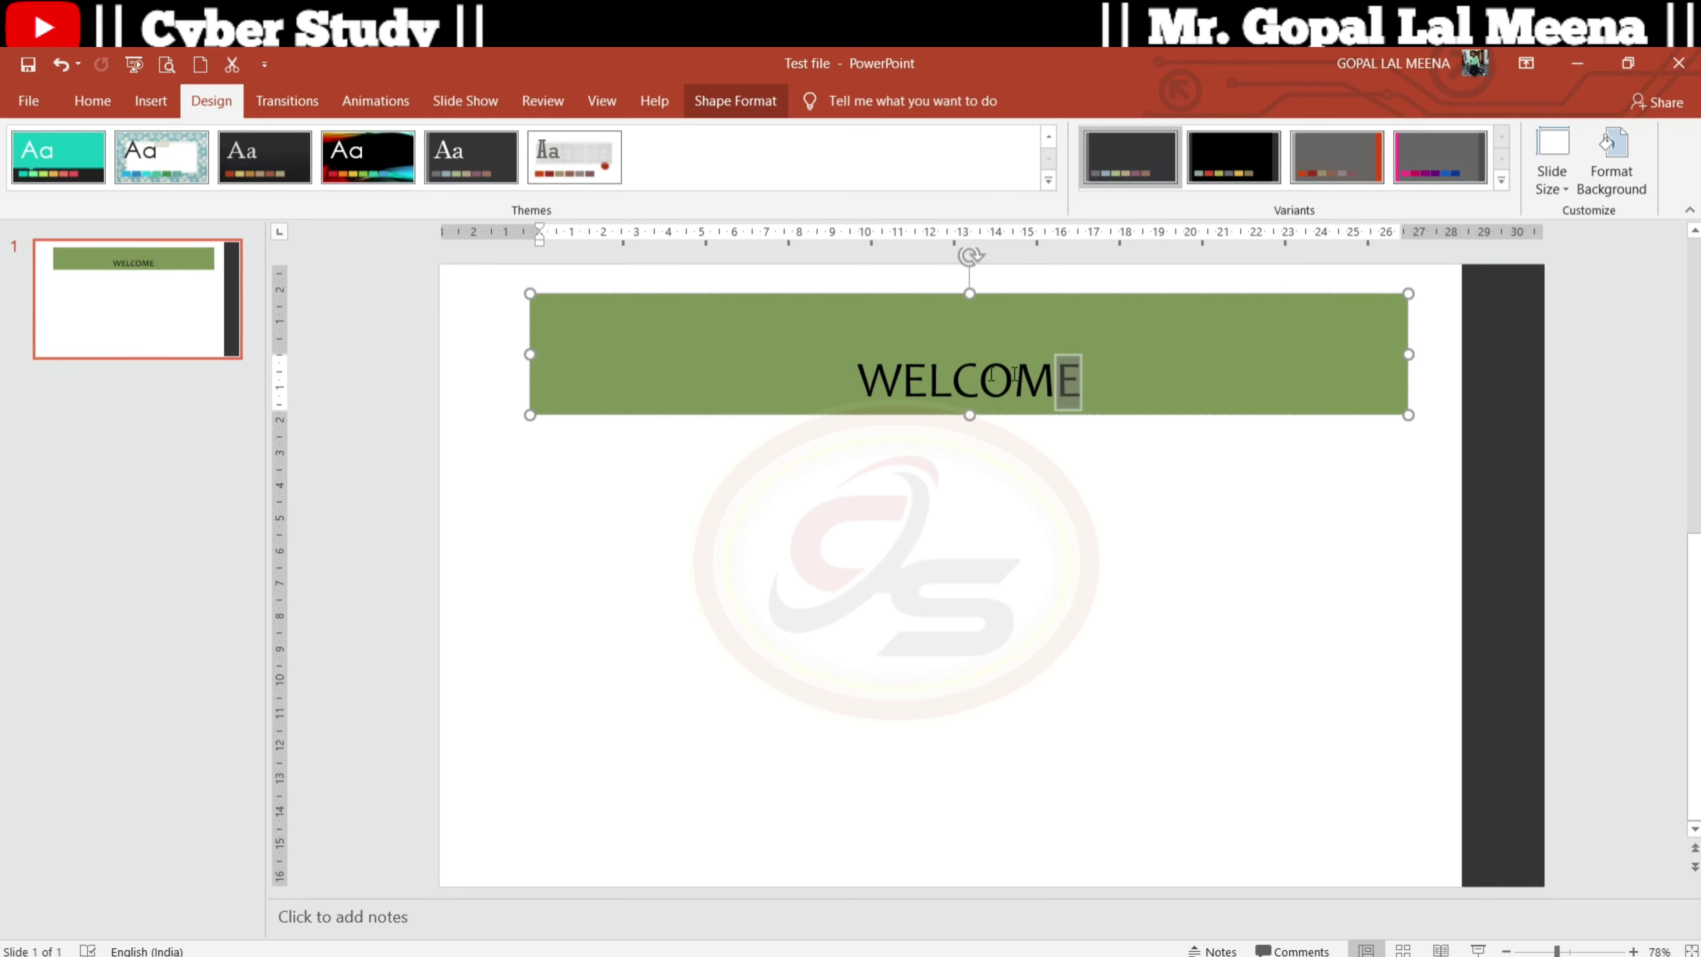
- Check the theme effects without choosing one, and drag the WELCOME banner to the slide bottom
left_click(1501, 181)
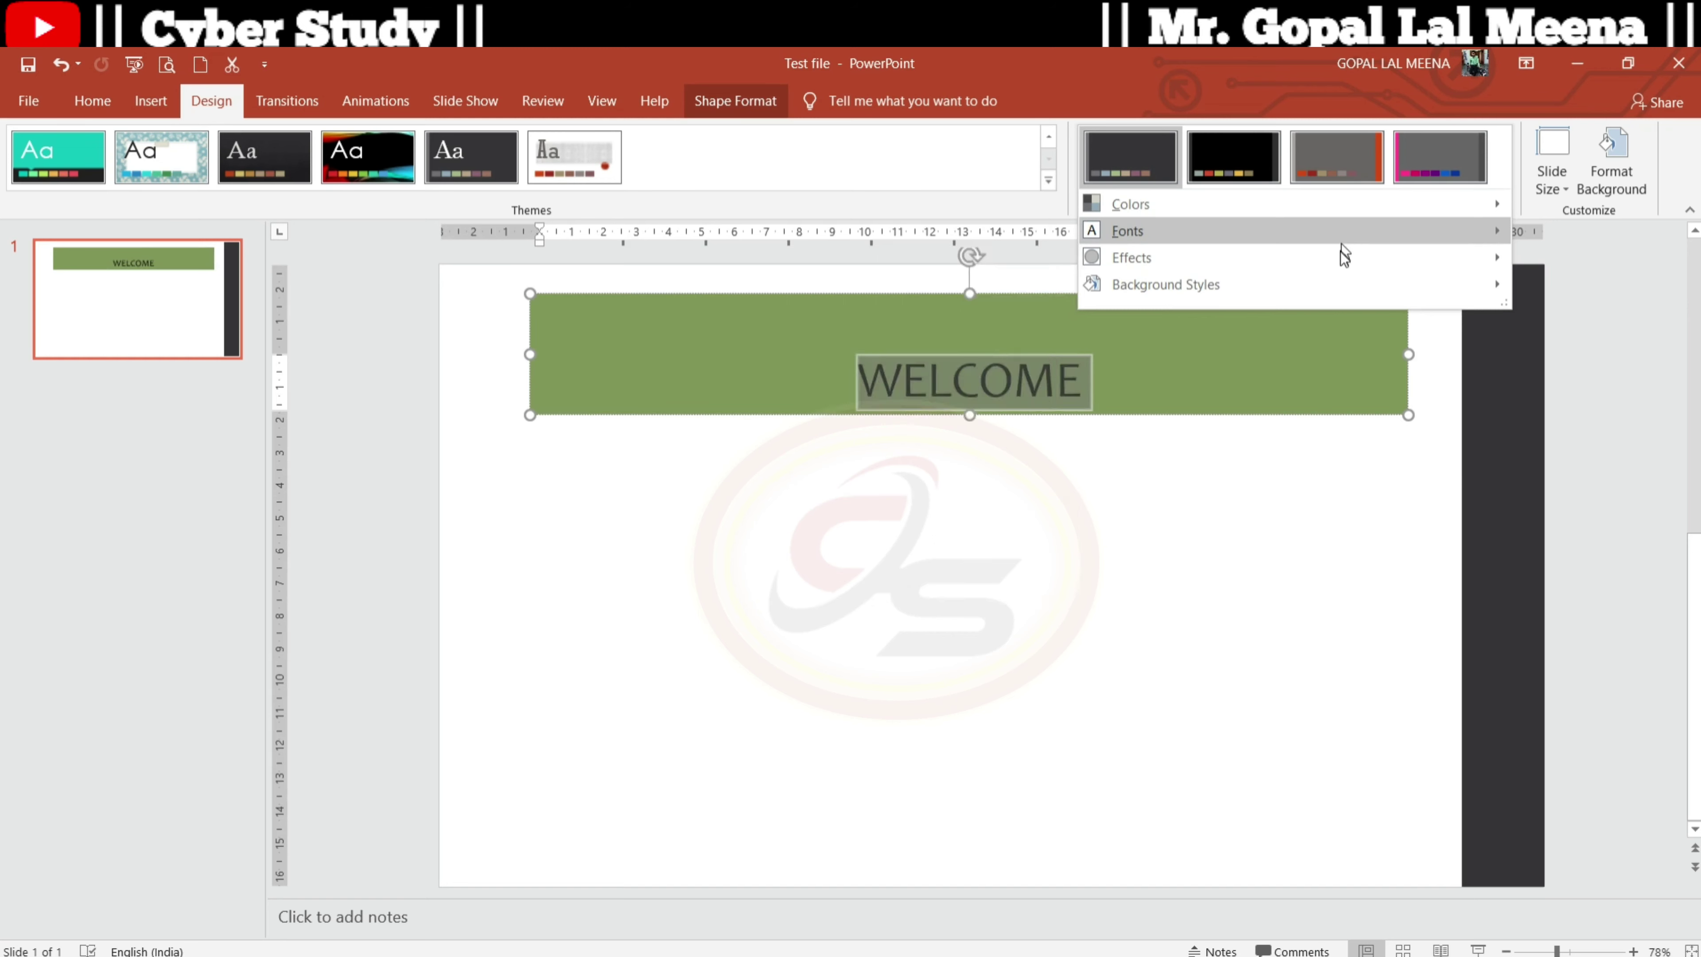
mouse_move(1133, 257)
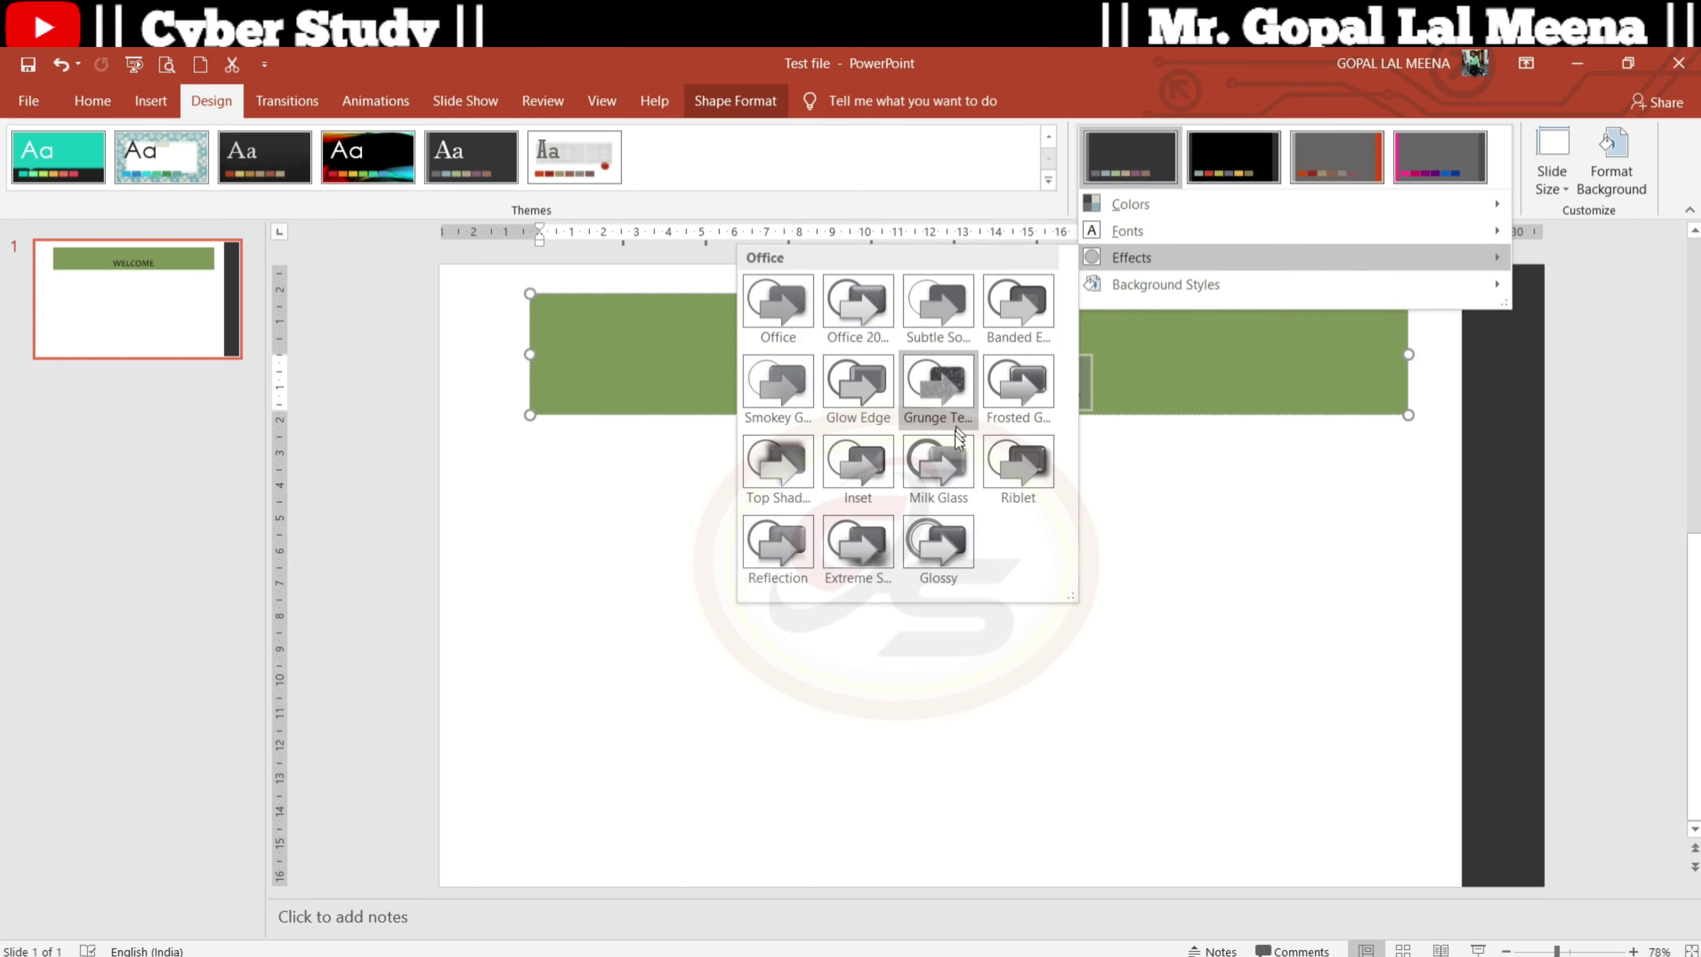
left_click(1080, 447)
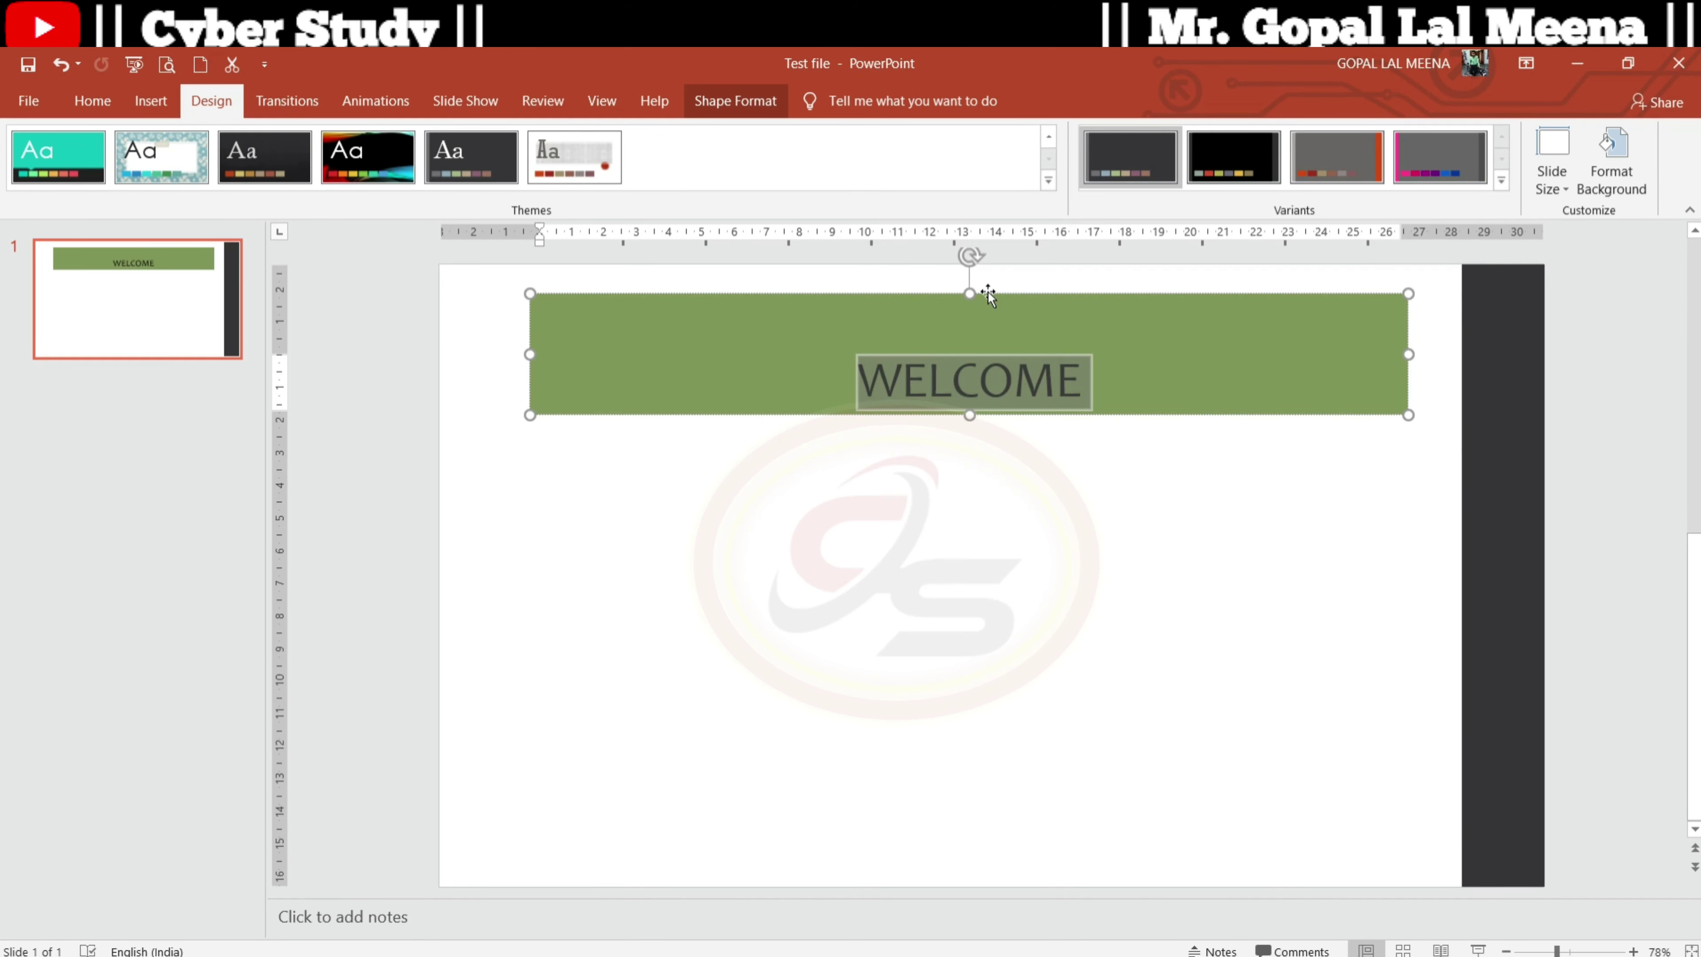
left_click_drag(987, 294, 963, 727)
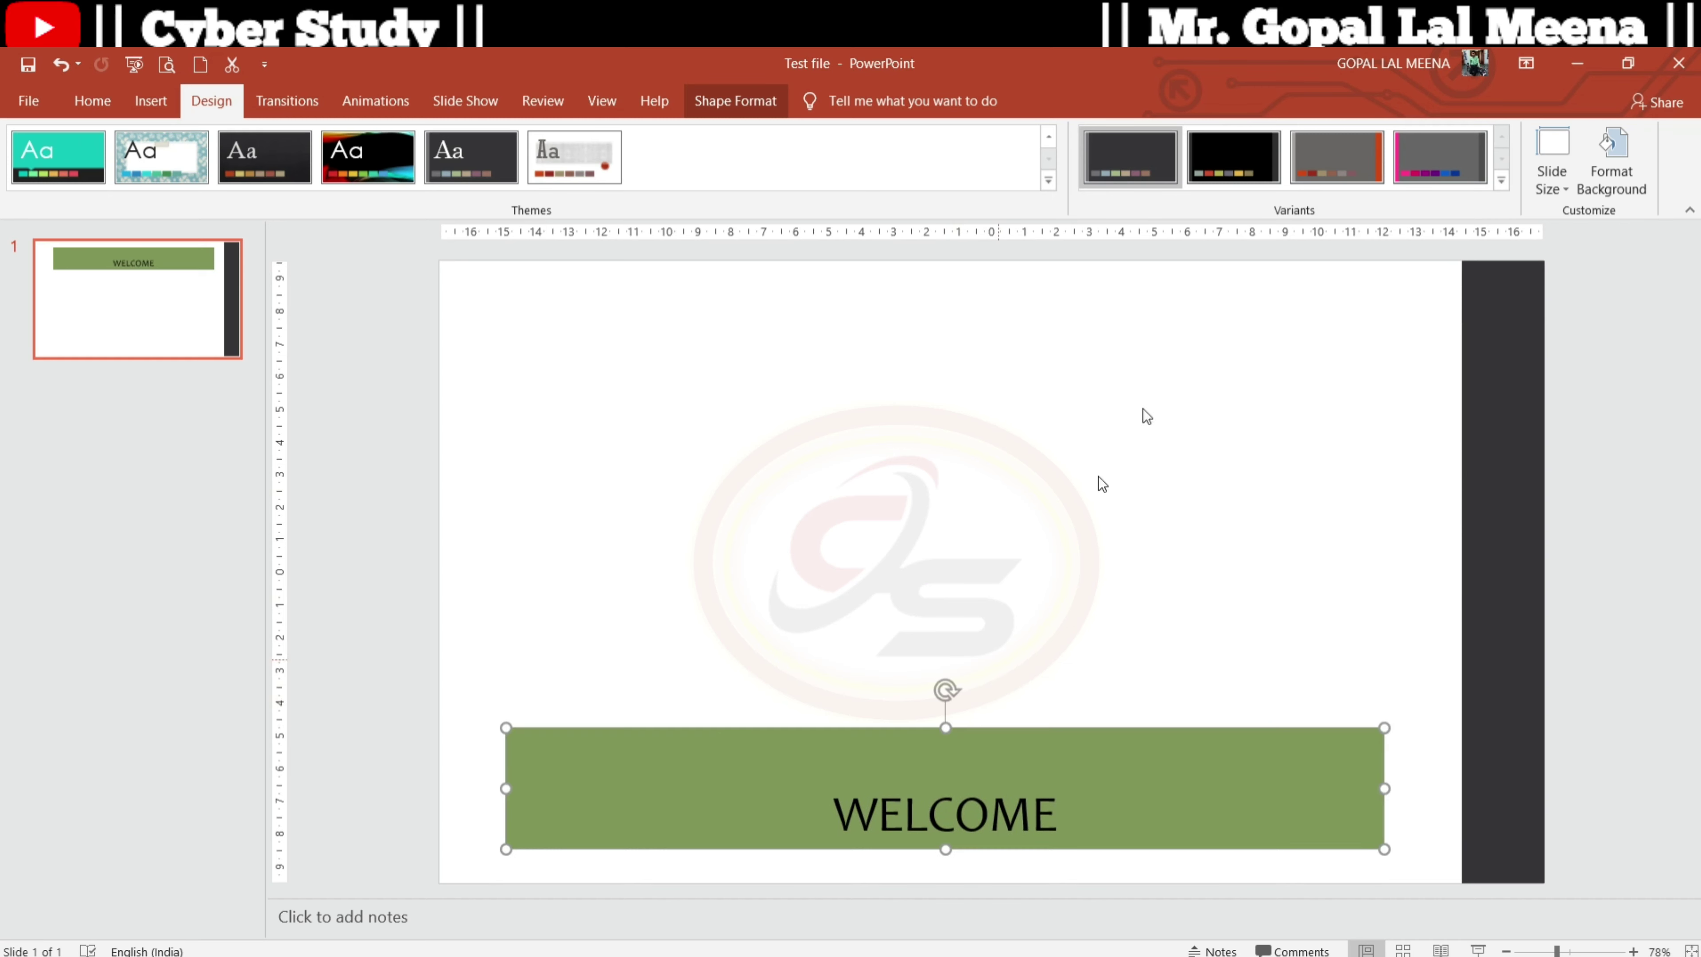
left_click(1500, 180)
mouse_move(1127, 229)
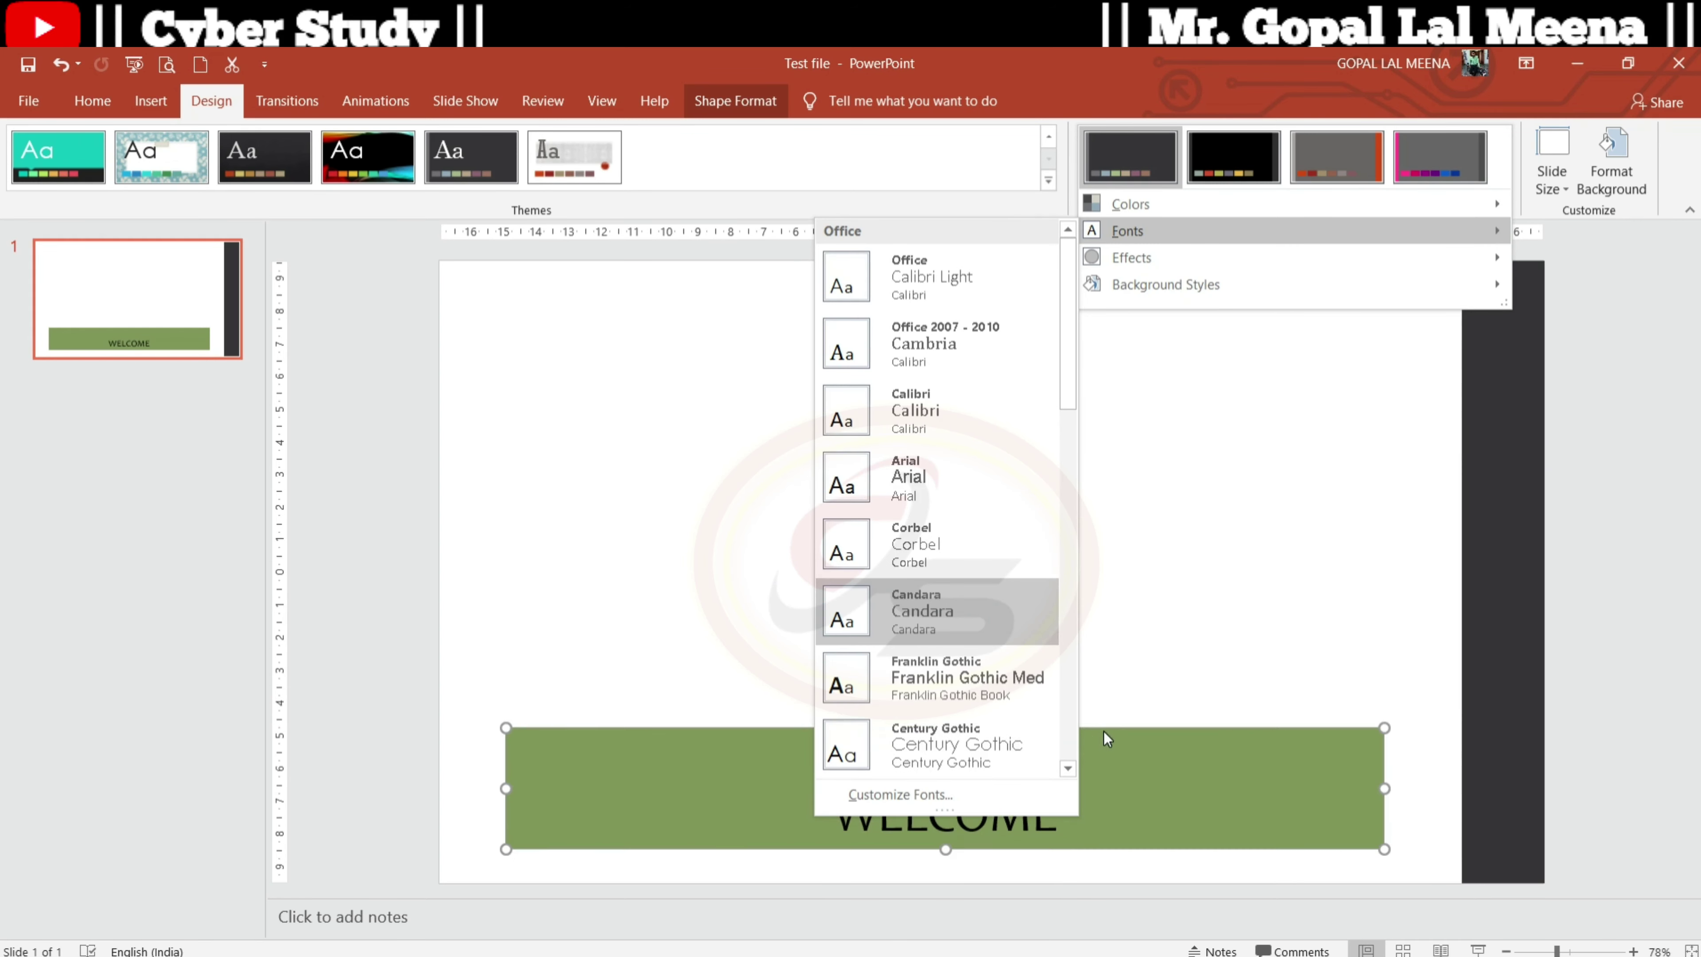
- Nudge the WELCOME banner slightly lower and cancel Create New Theme Colors, keeping the original colours
left_click(1089, 733)
left_click_drag(1081, 745, 1080, 767)
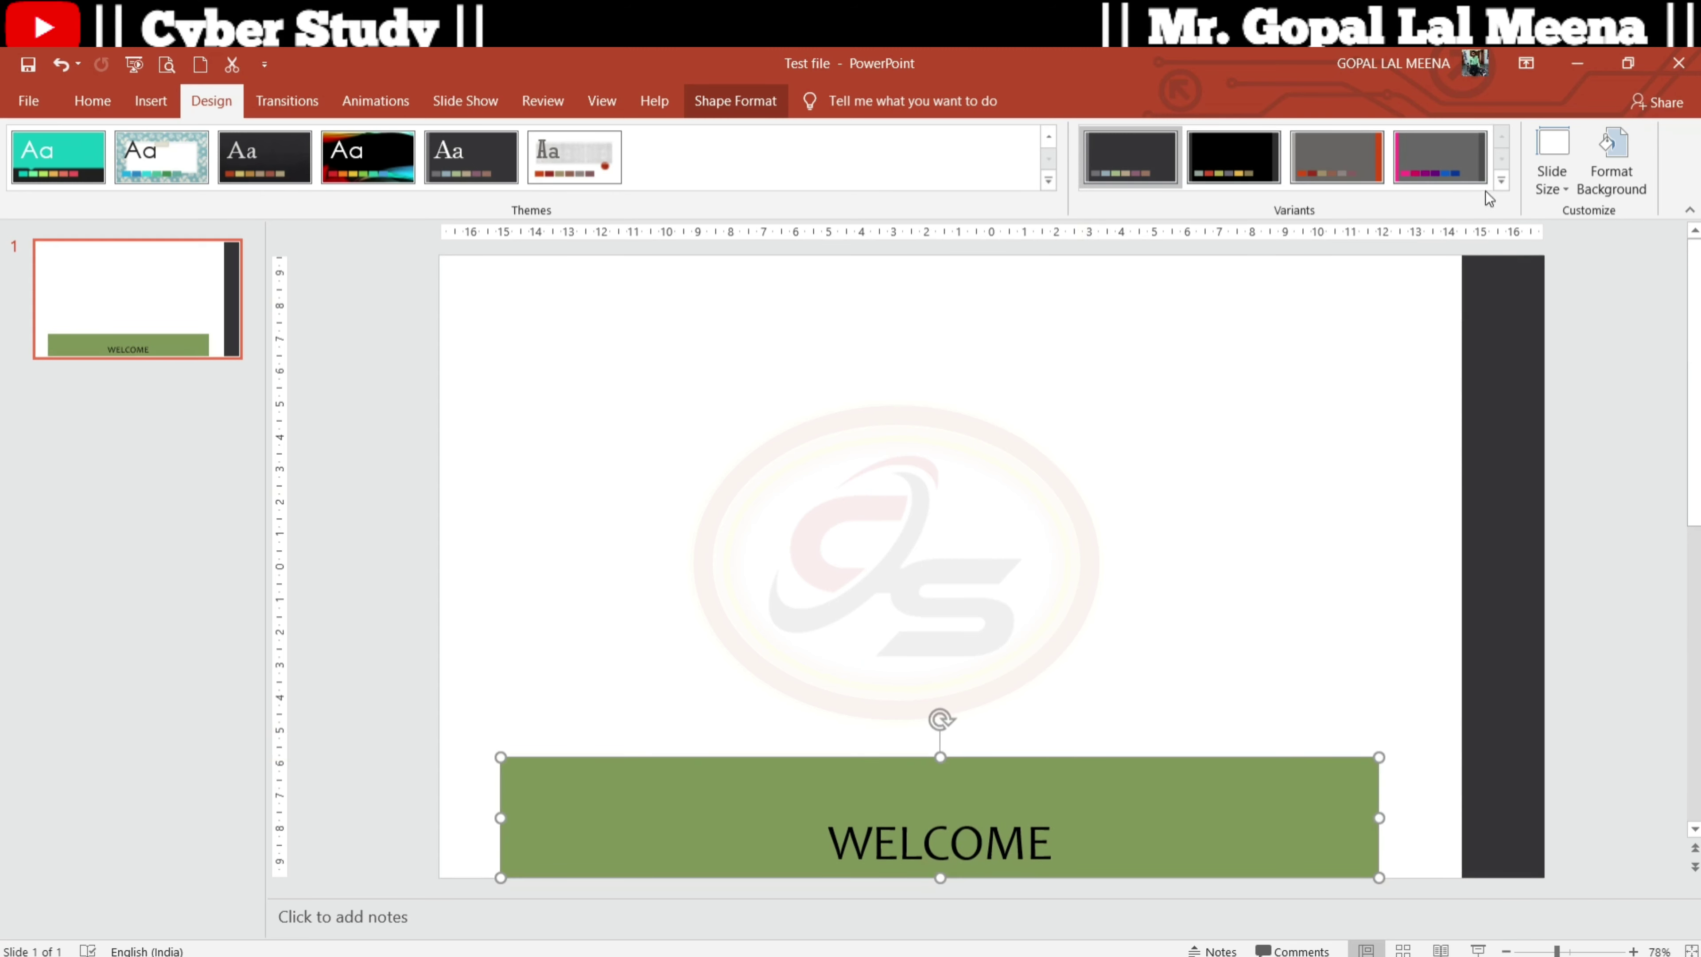
left_click(1501, 180)
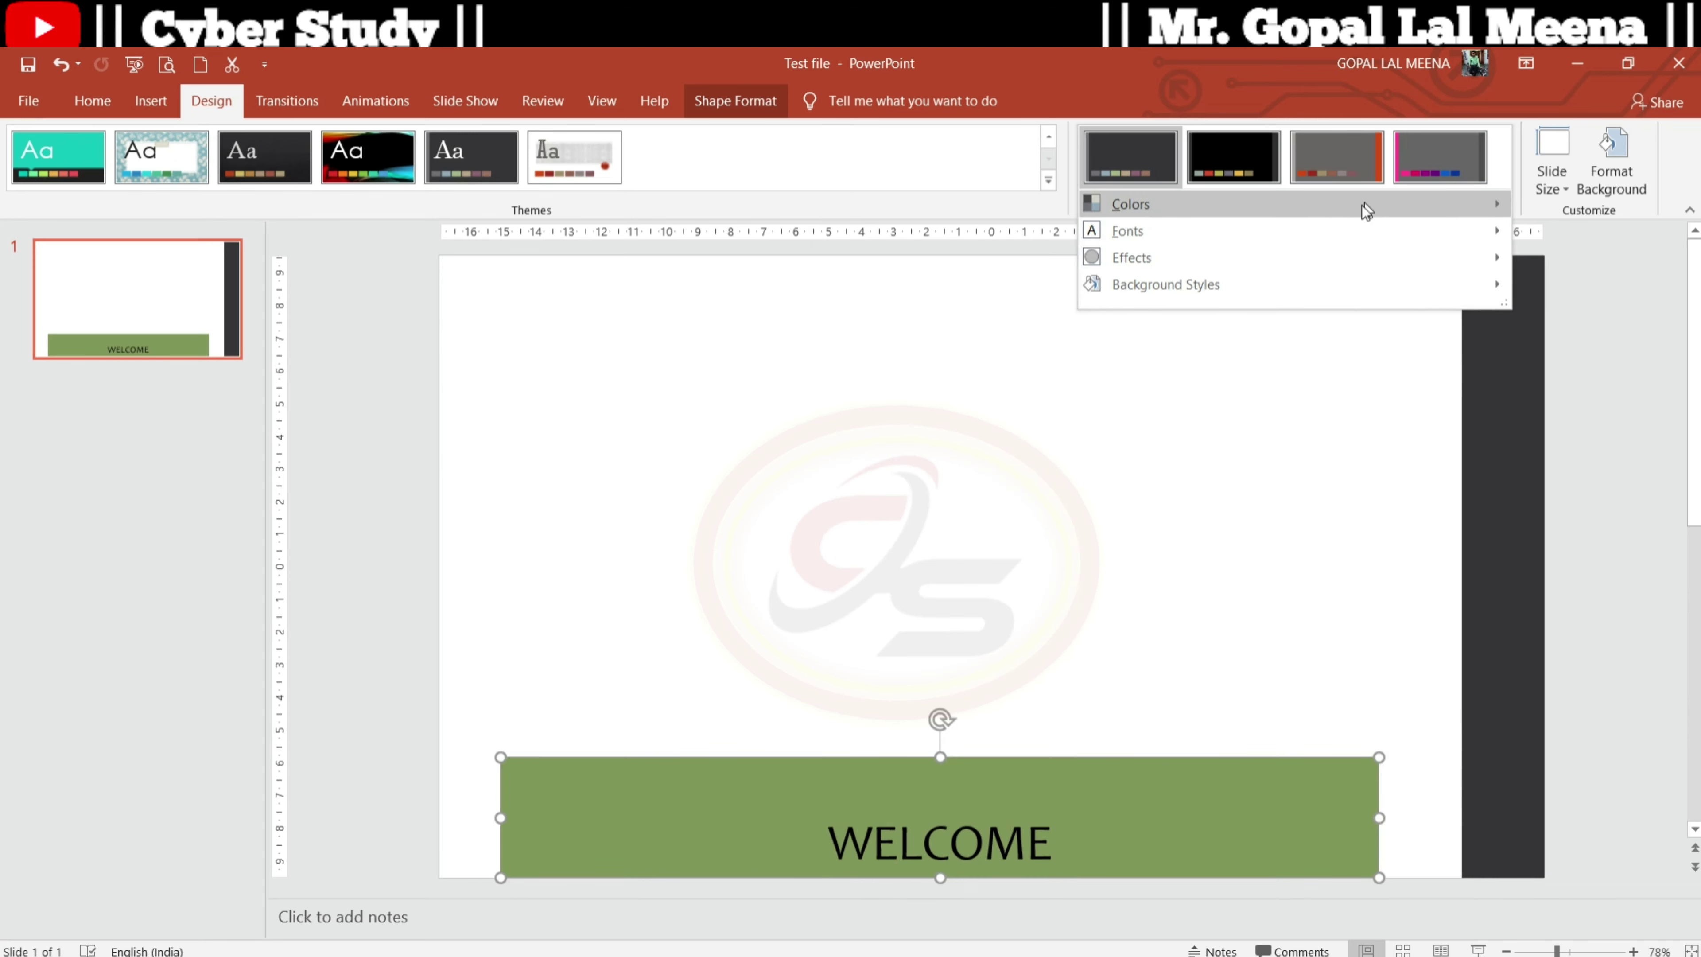
mouse_move(1131, 204)
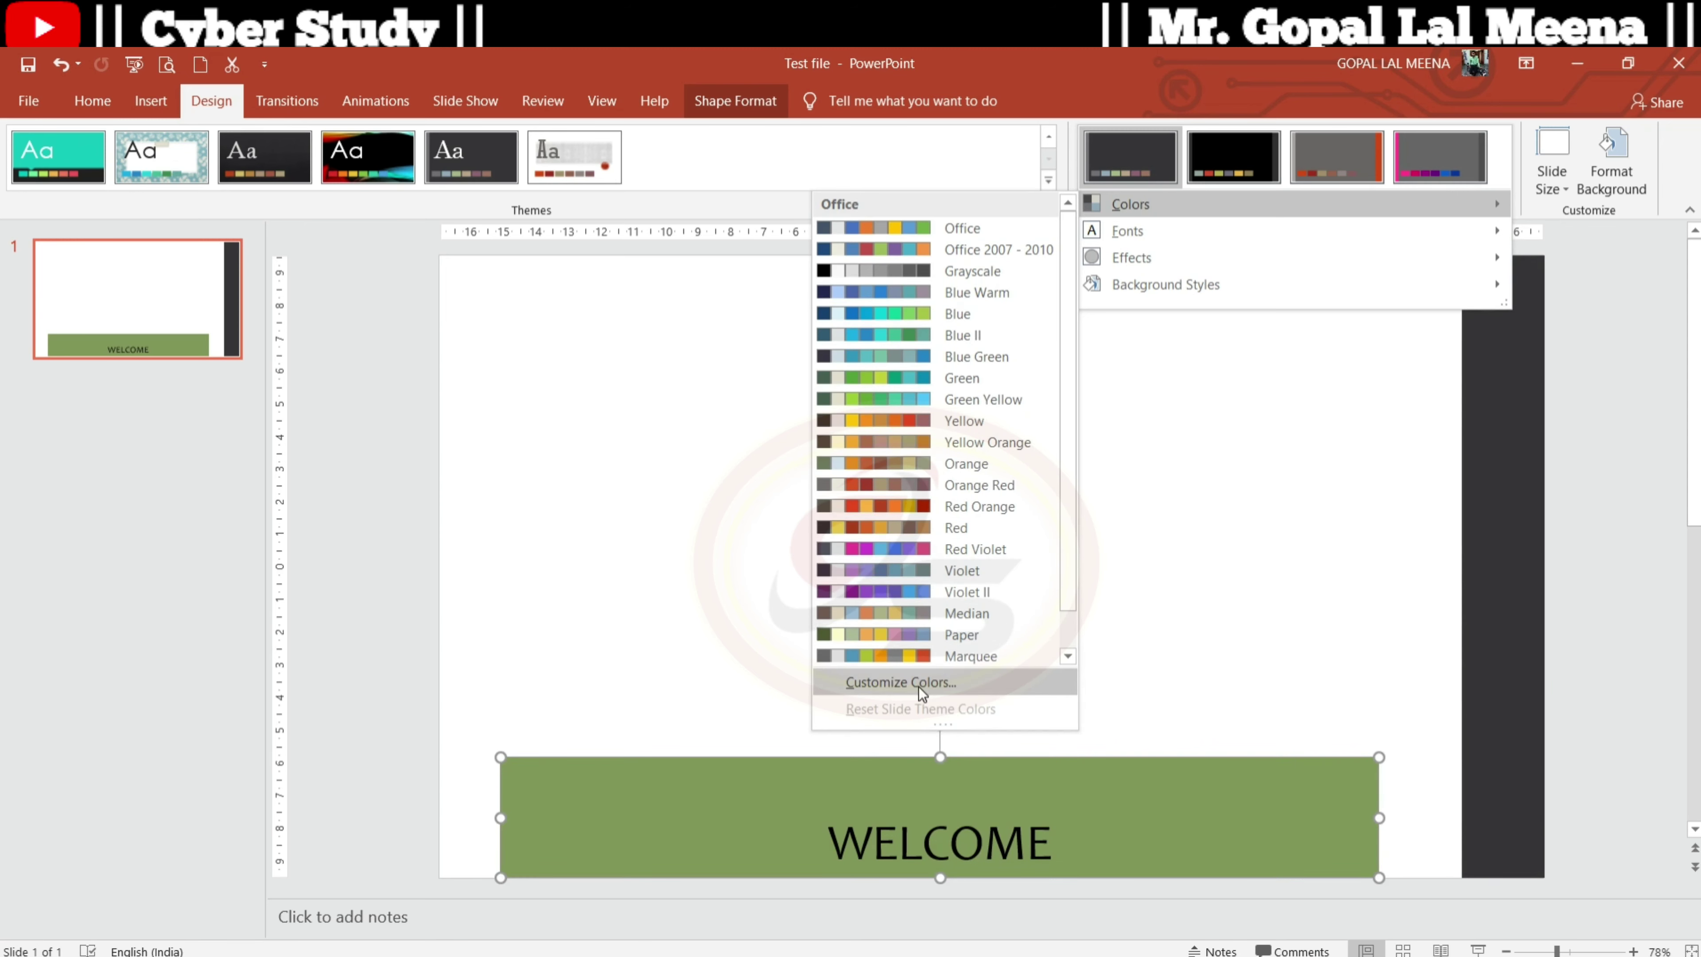
left_click(918, 686)
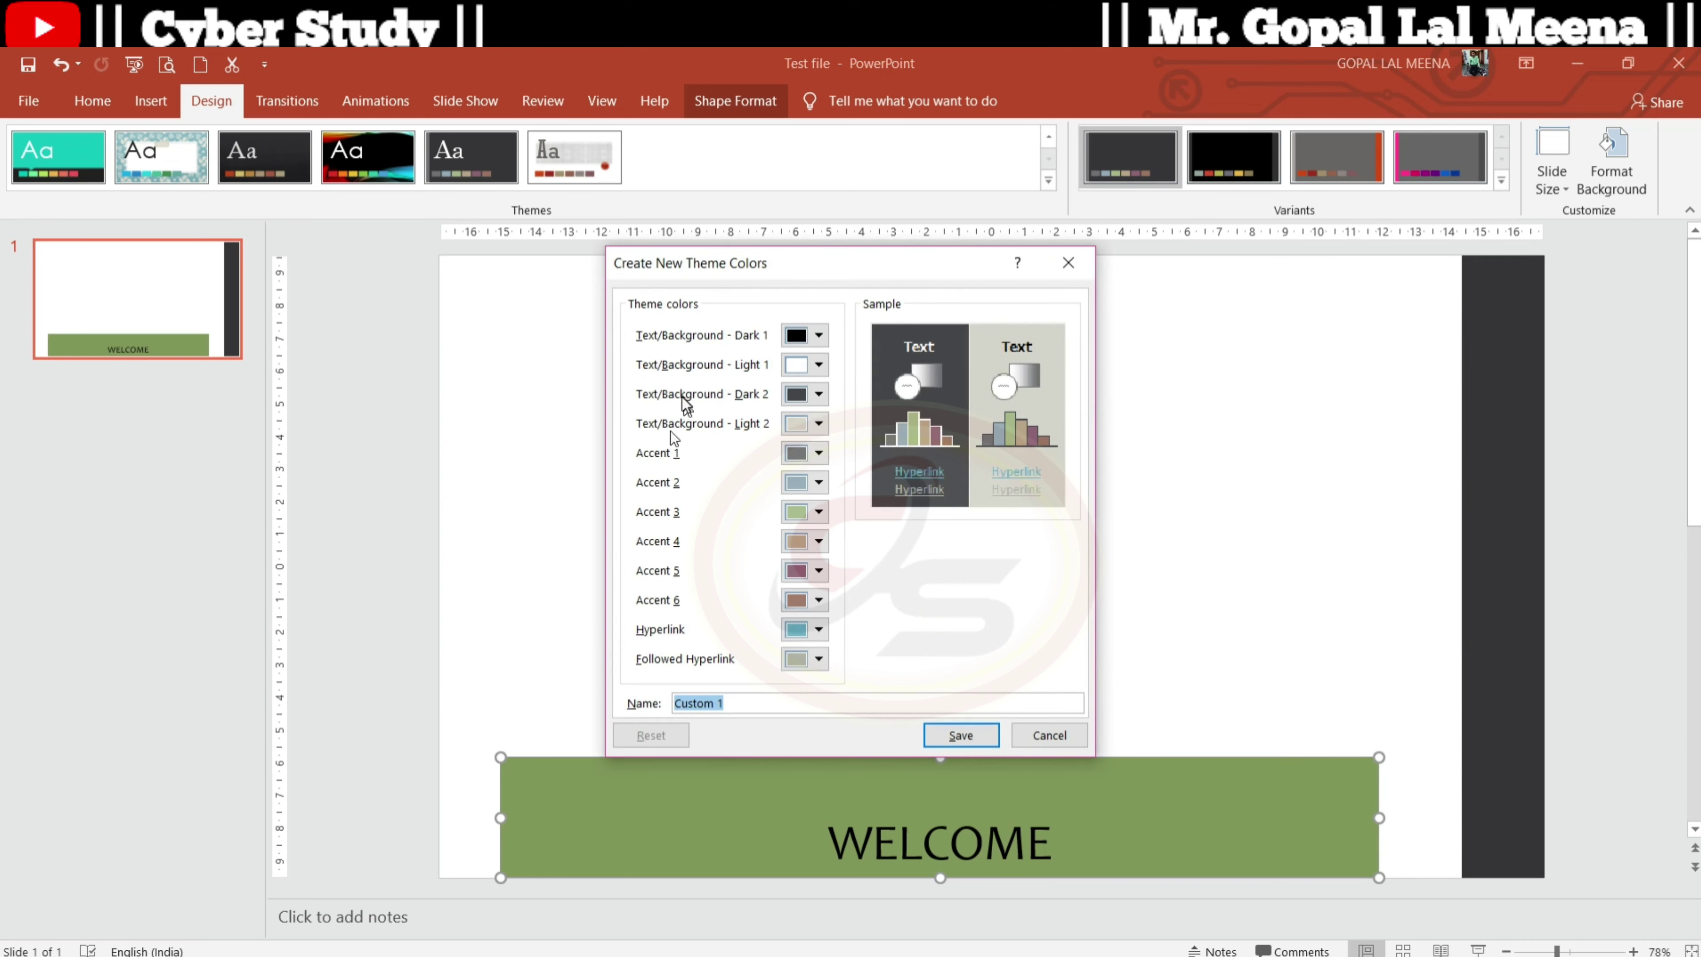
left_click(1042, 735)
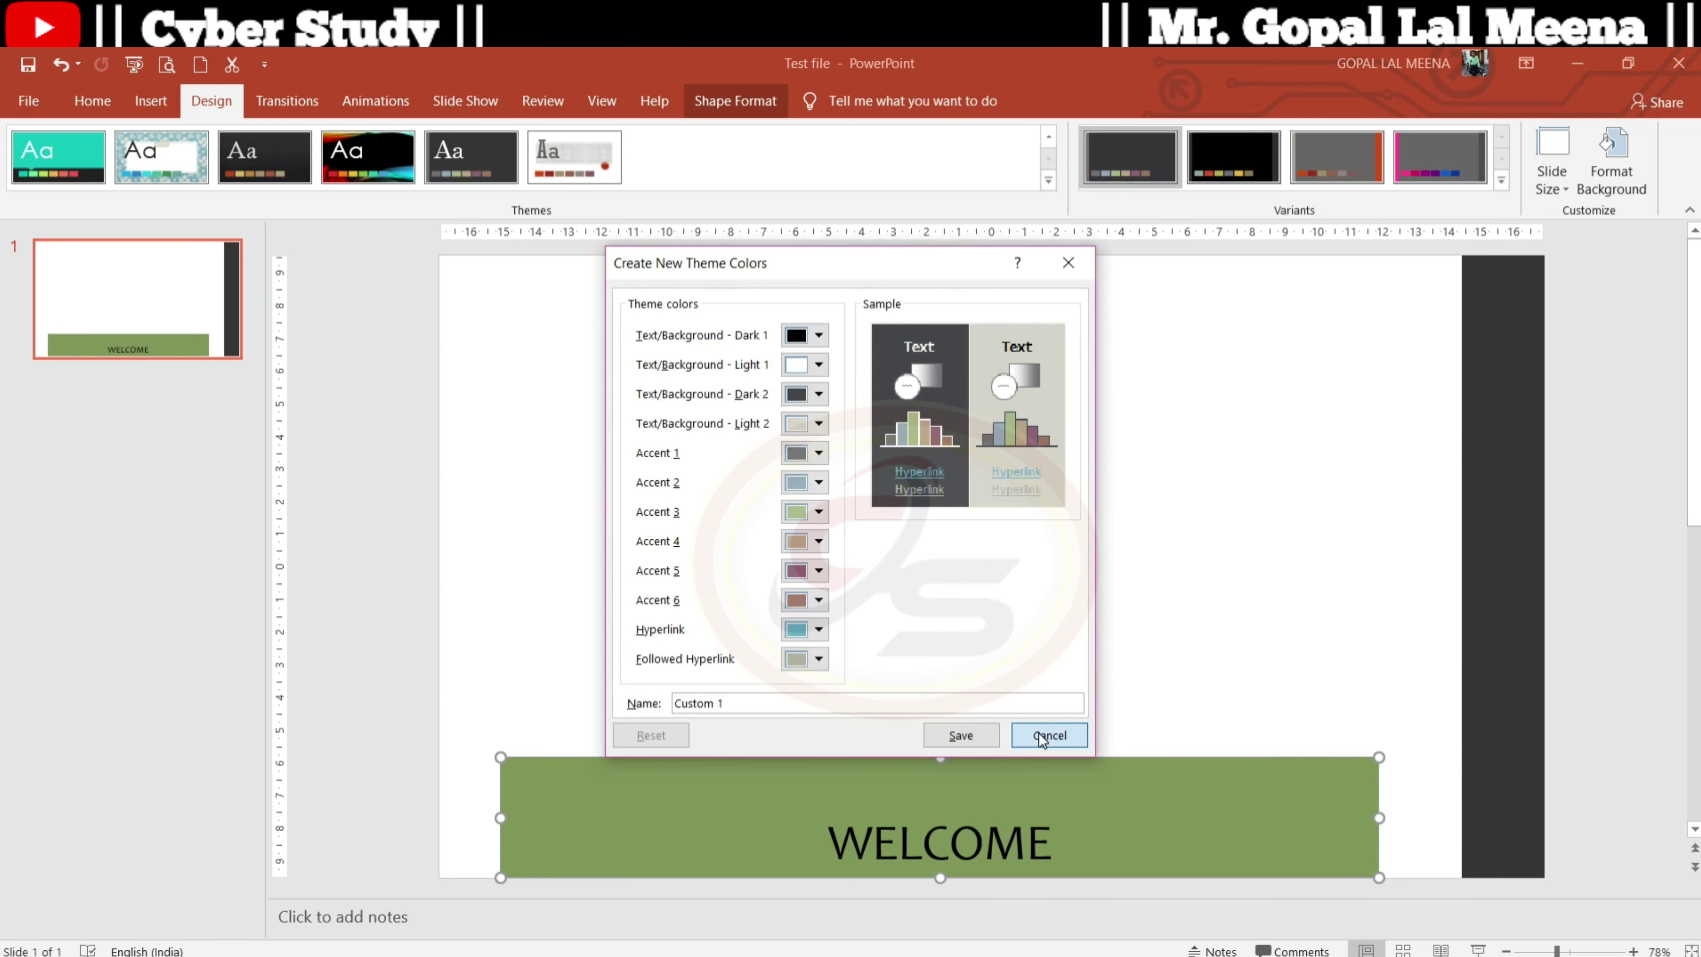
left_click(1502, 182)
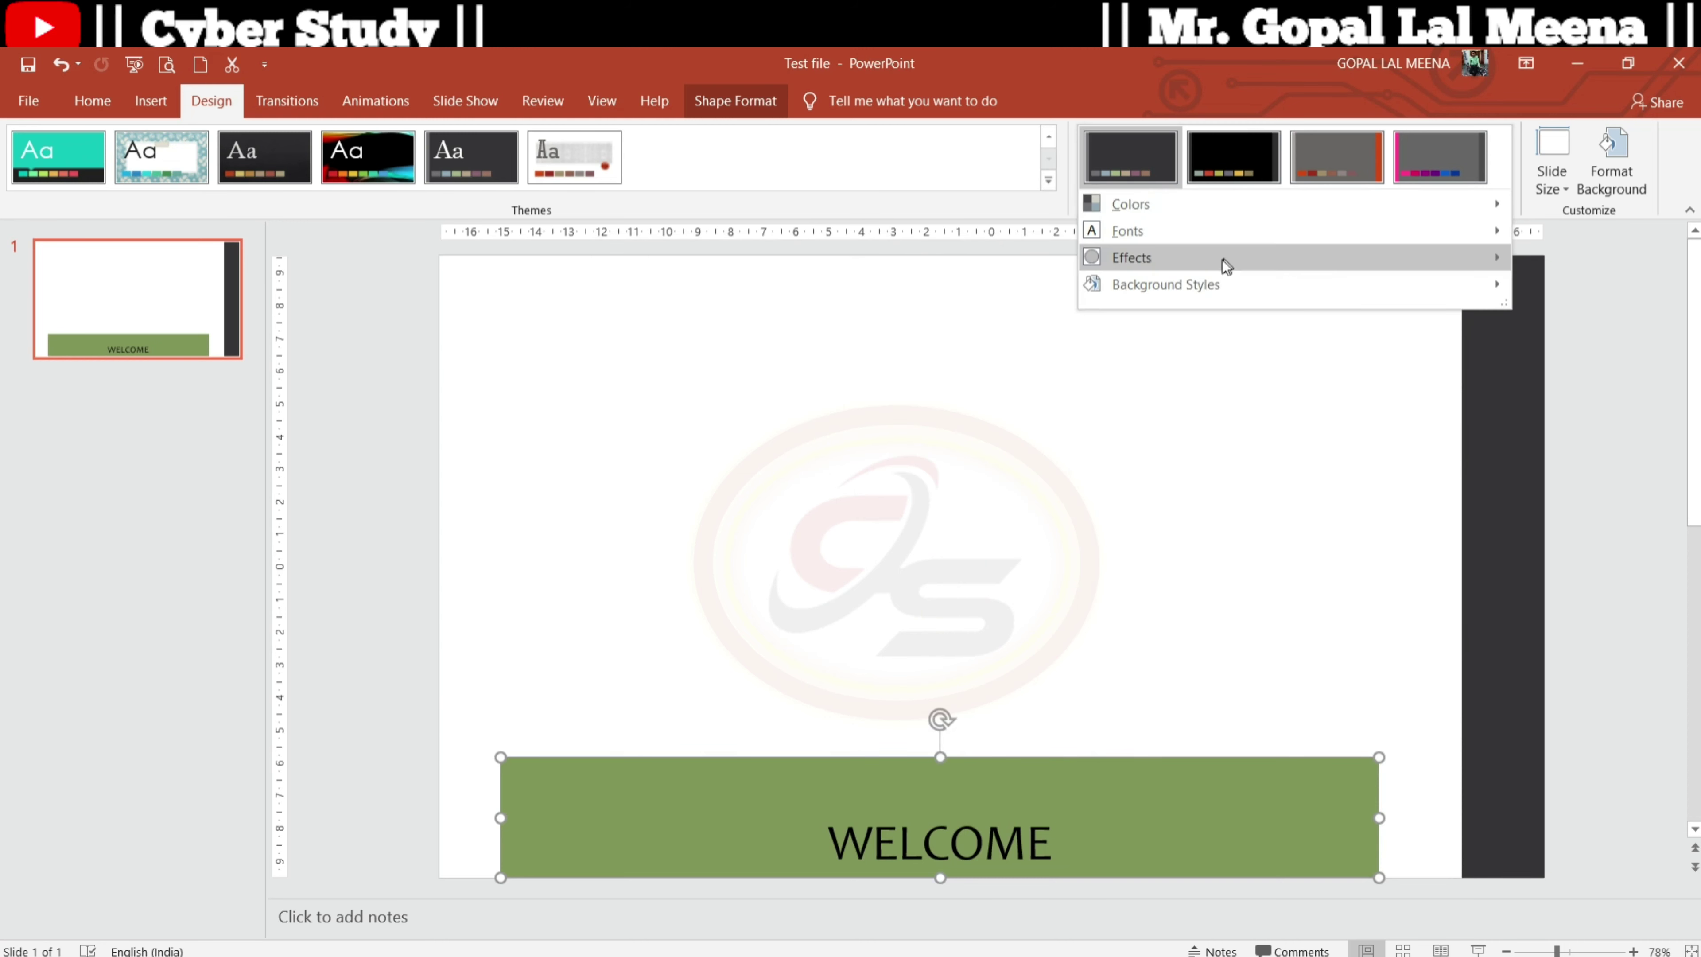
- Try the Top Shadow and Riblet theme effects, then bring up the Background Styles gallery
left_click(938, 301)
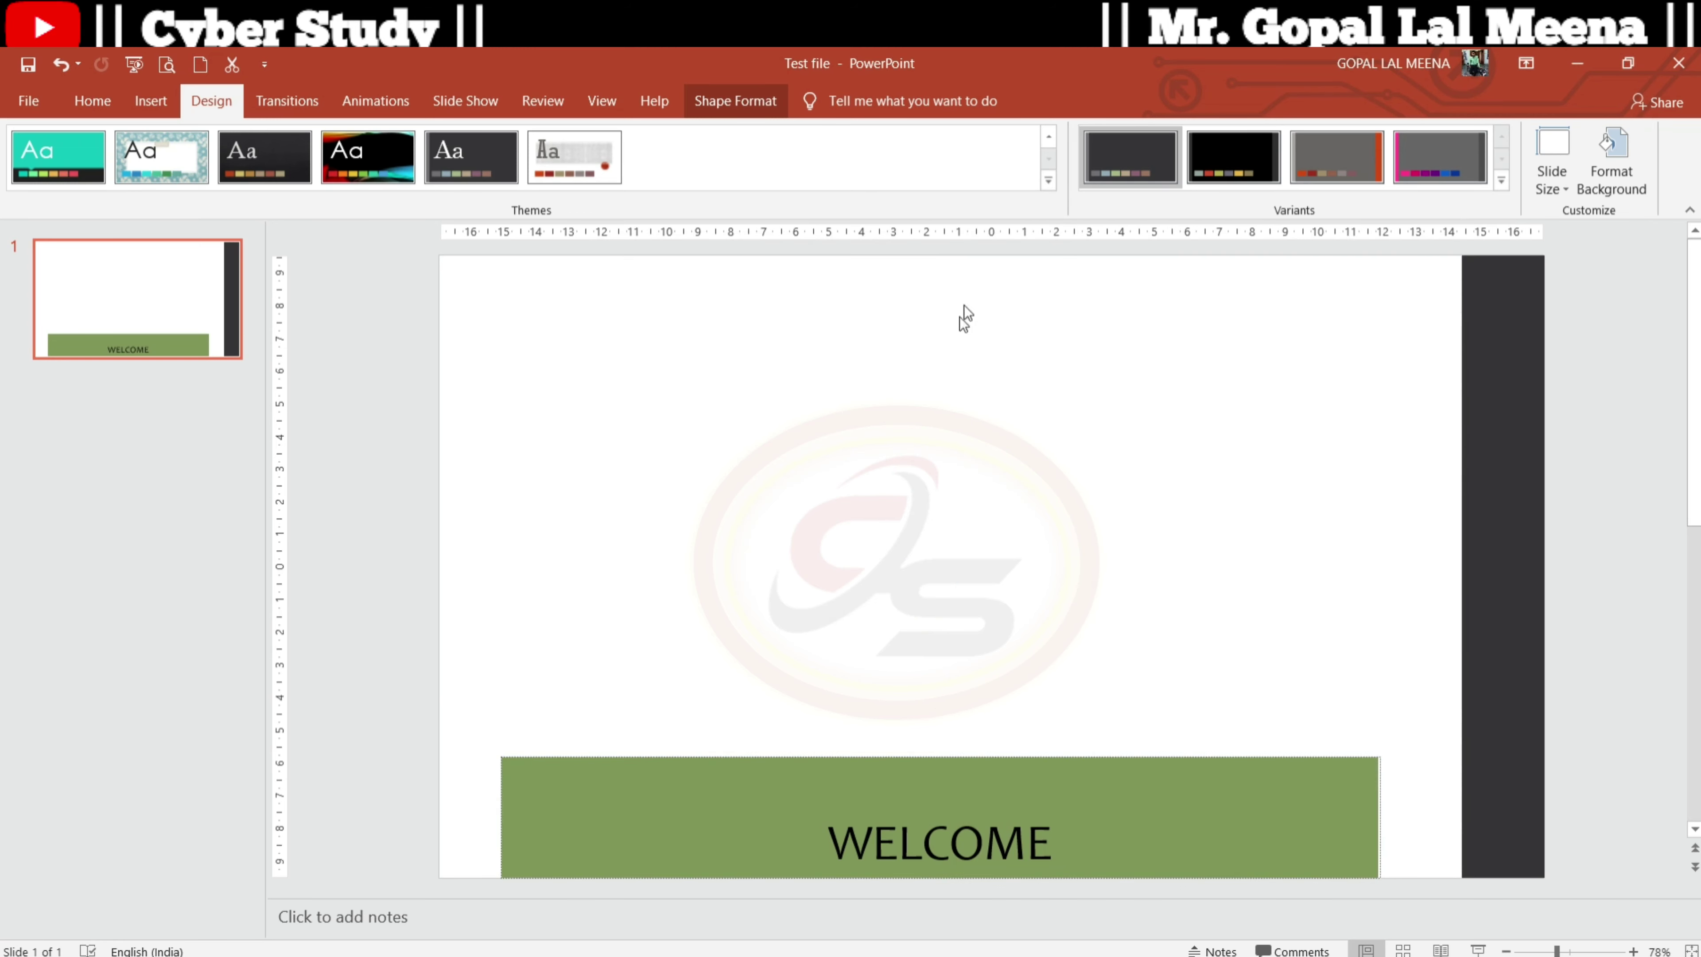
left_click(951, 380)
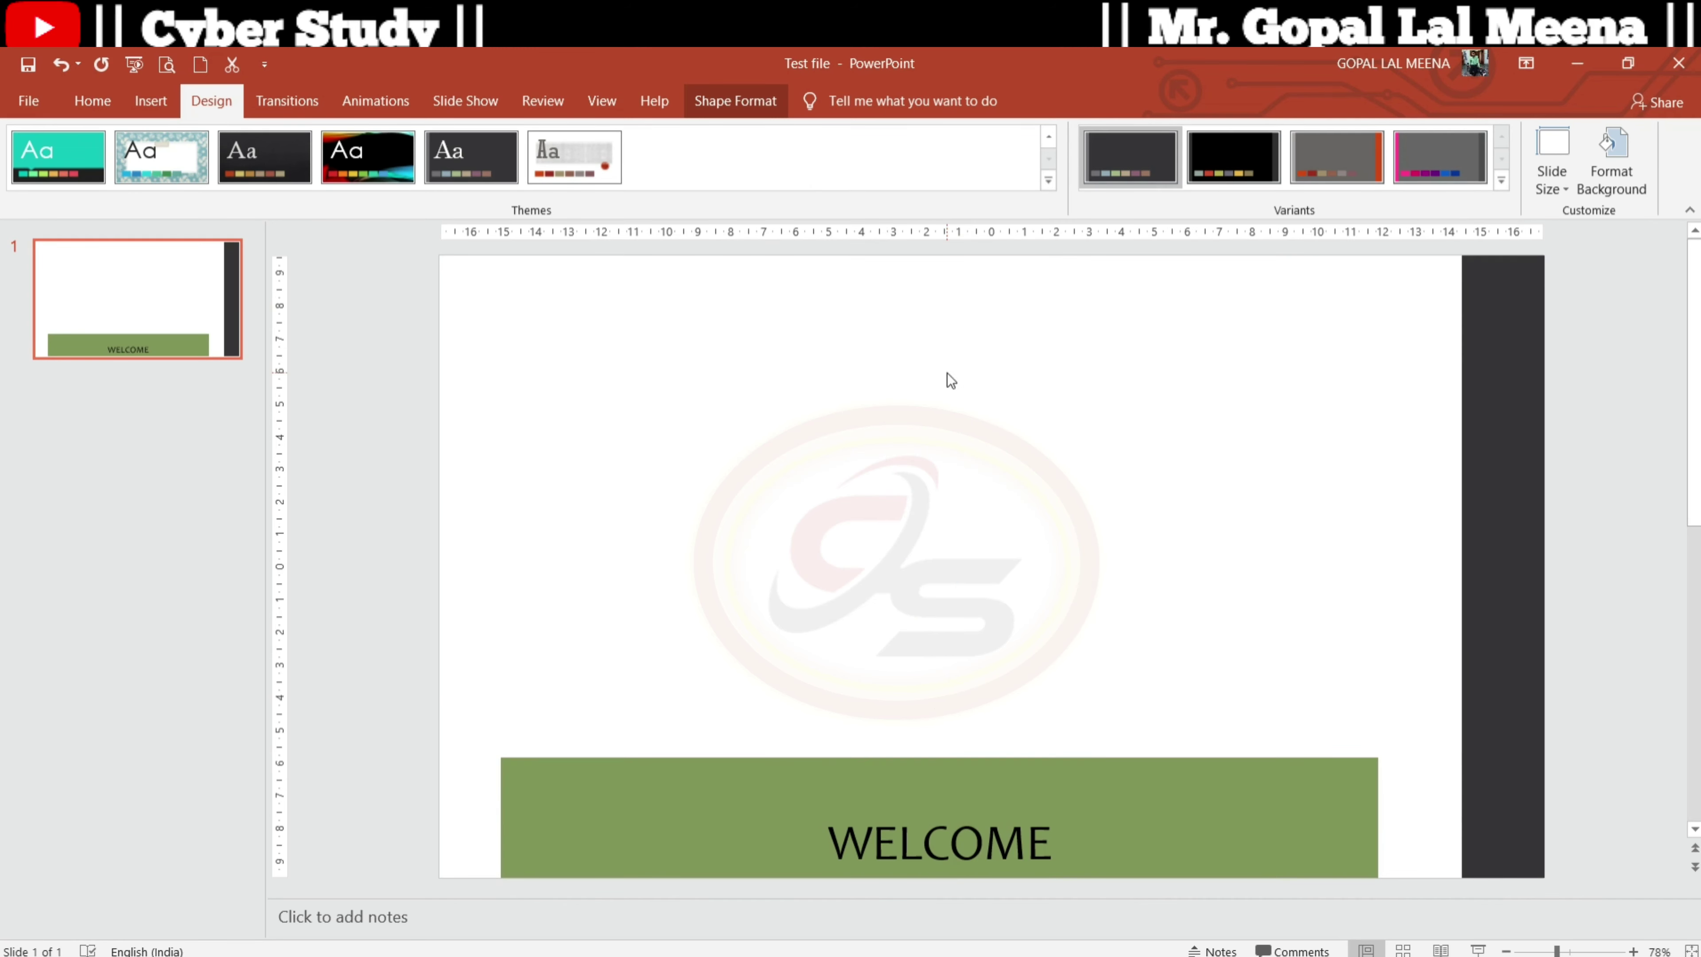
left_click(1501, 181)
mouse_move(1132, 257)
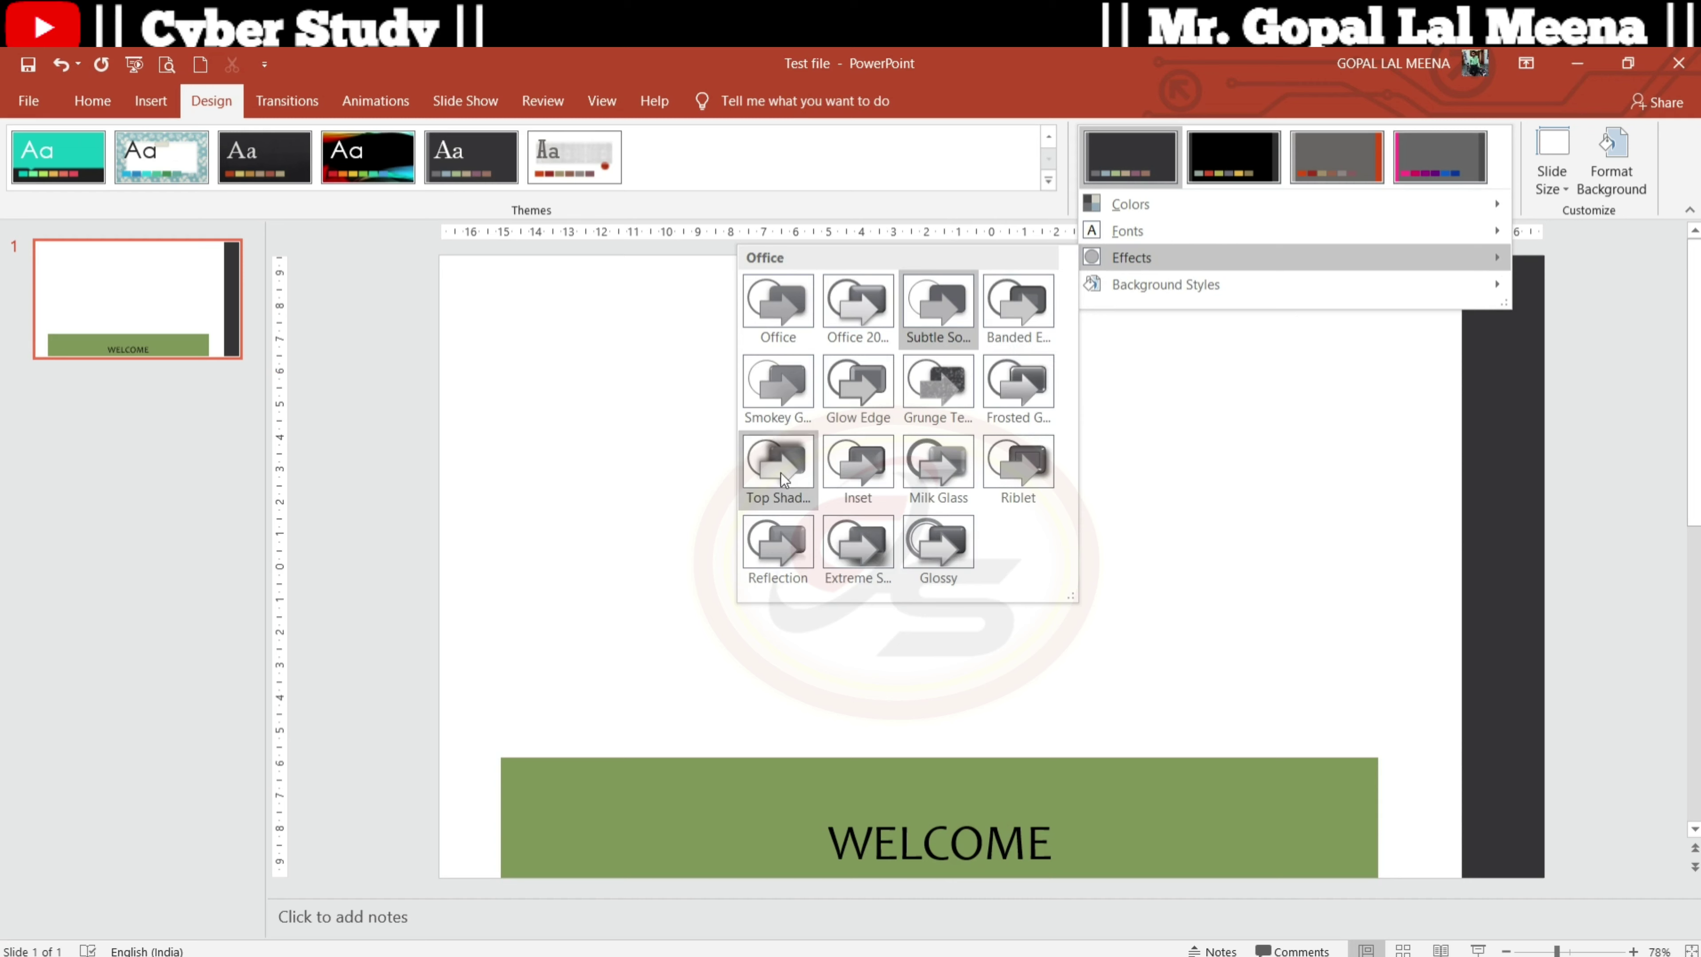
left_click(957, 379)
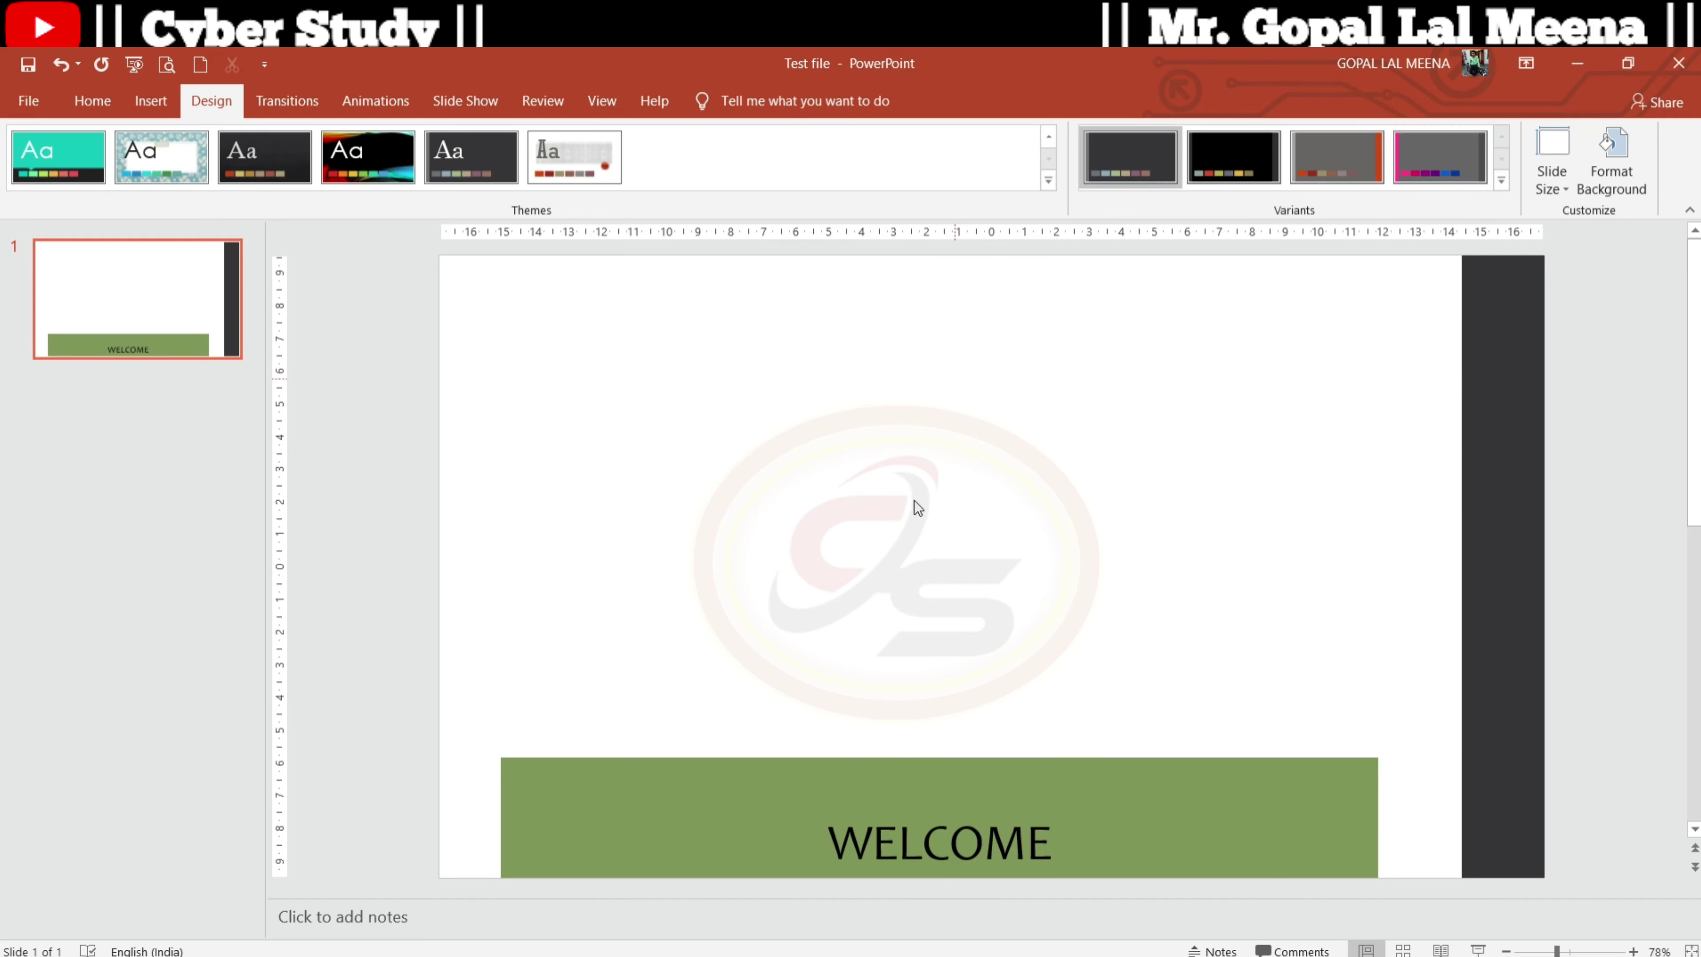
left_click(900, 803)
left_click(1502, 180)
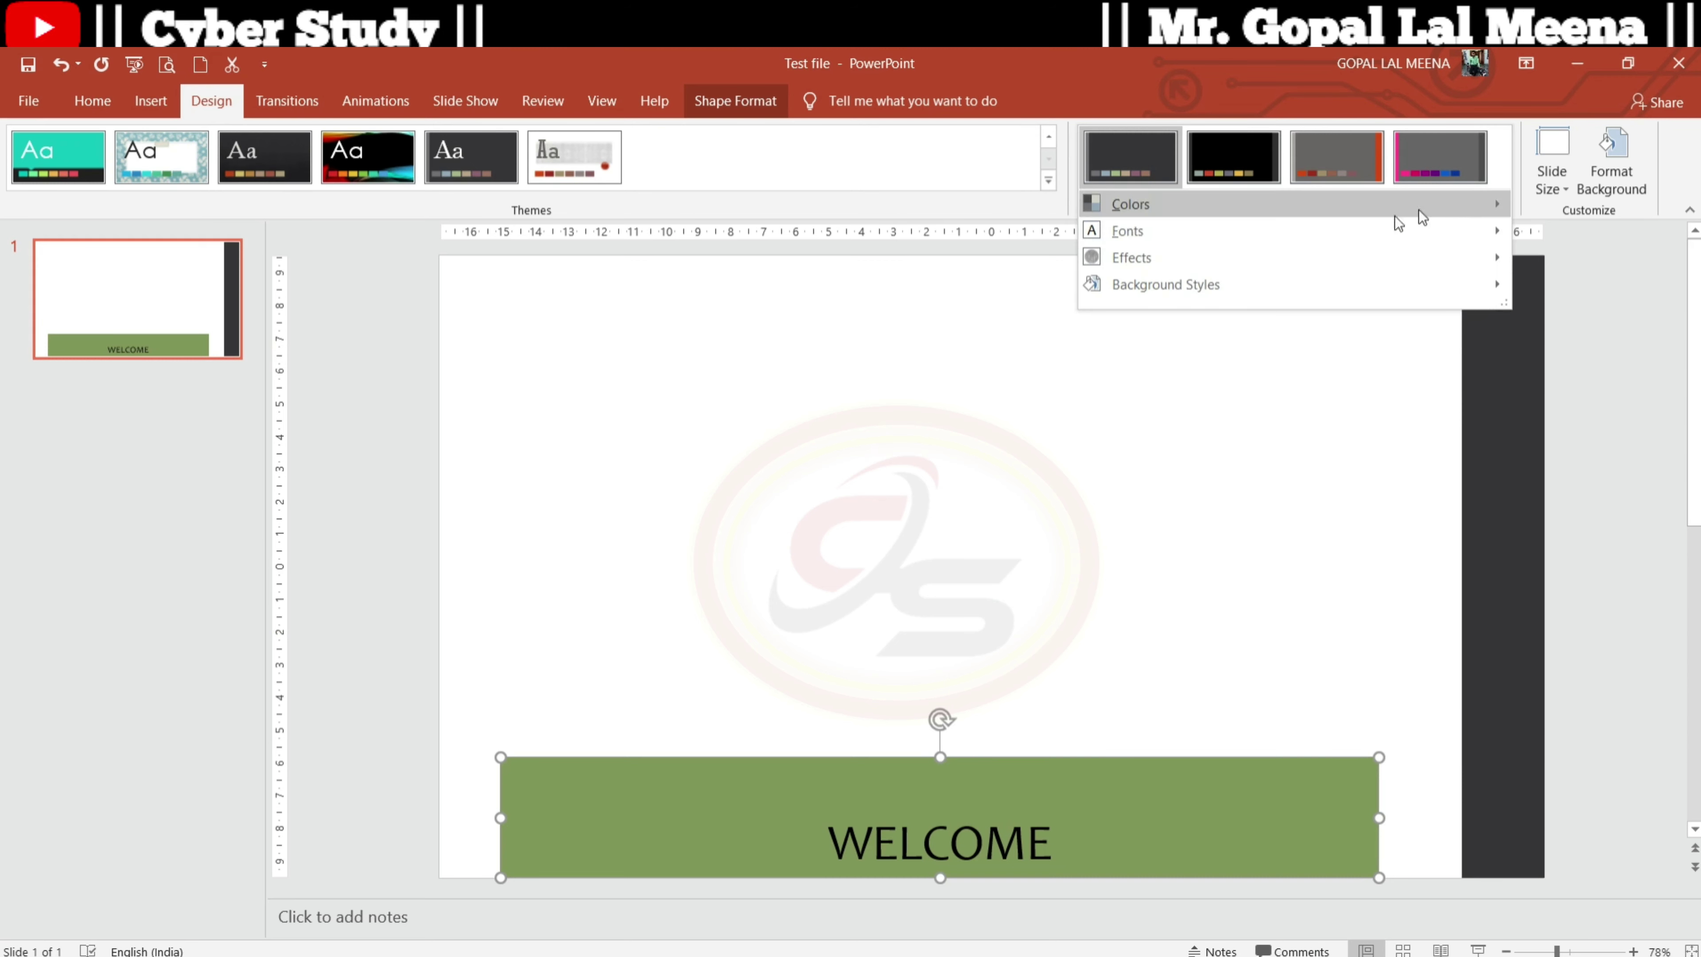
mouse_move(1131, 257)
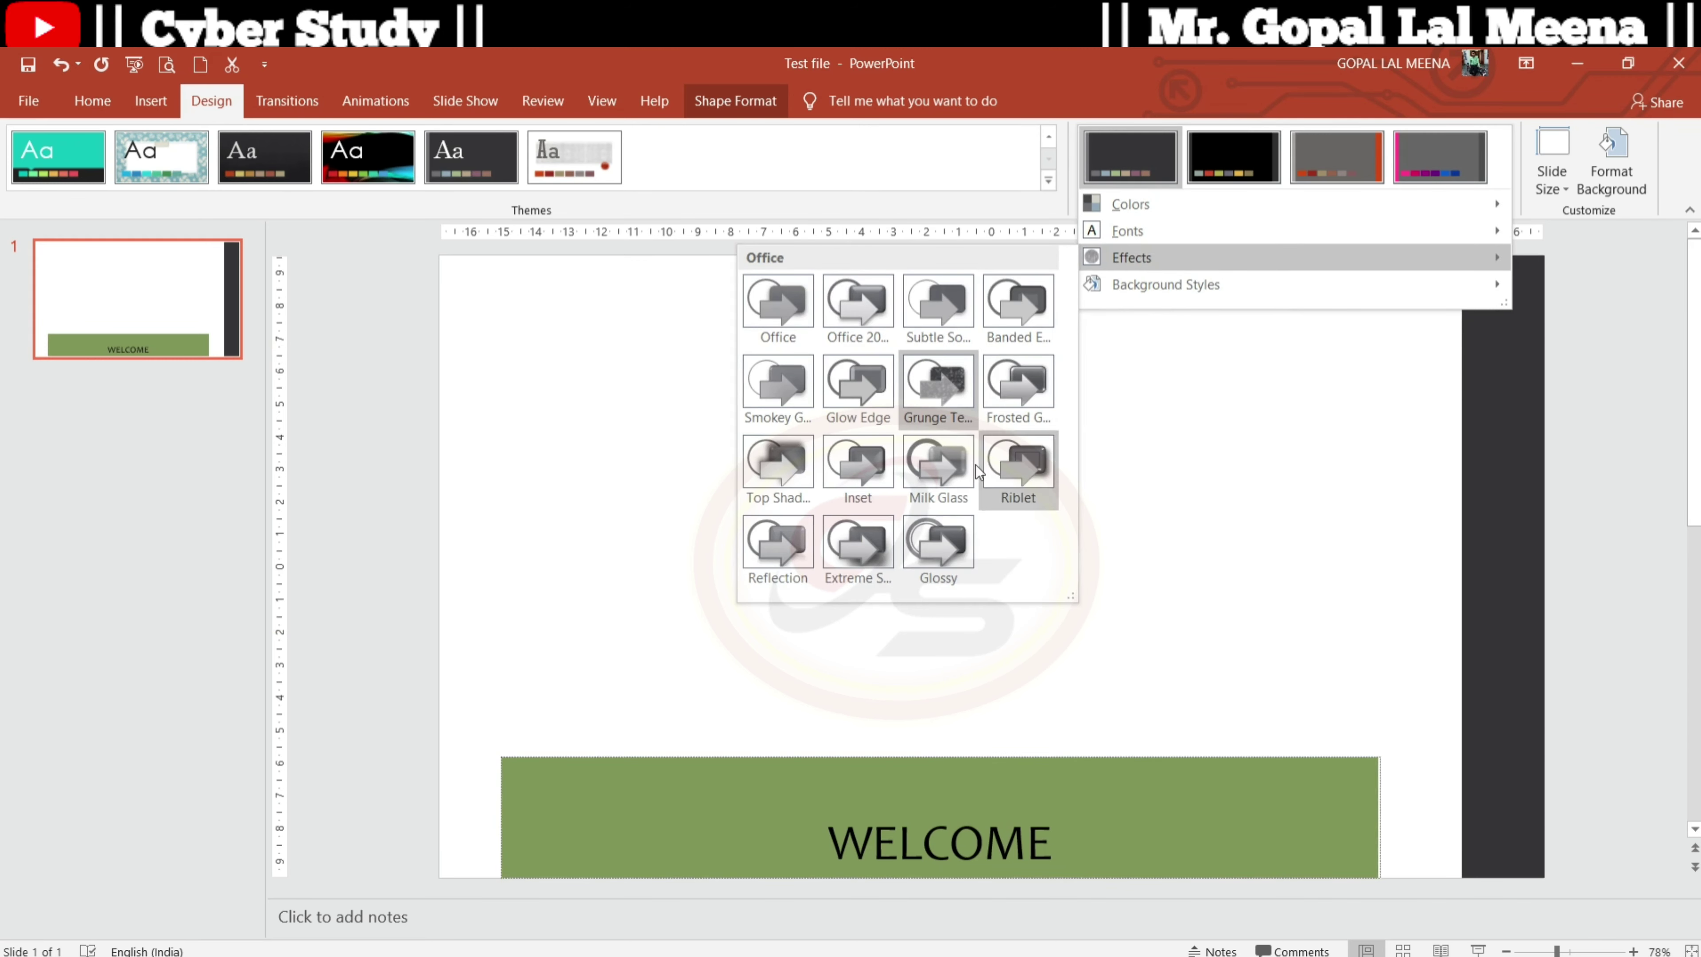
left_click(1014, 459)
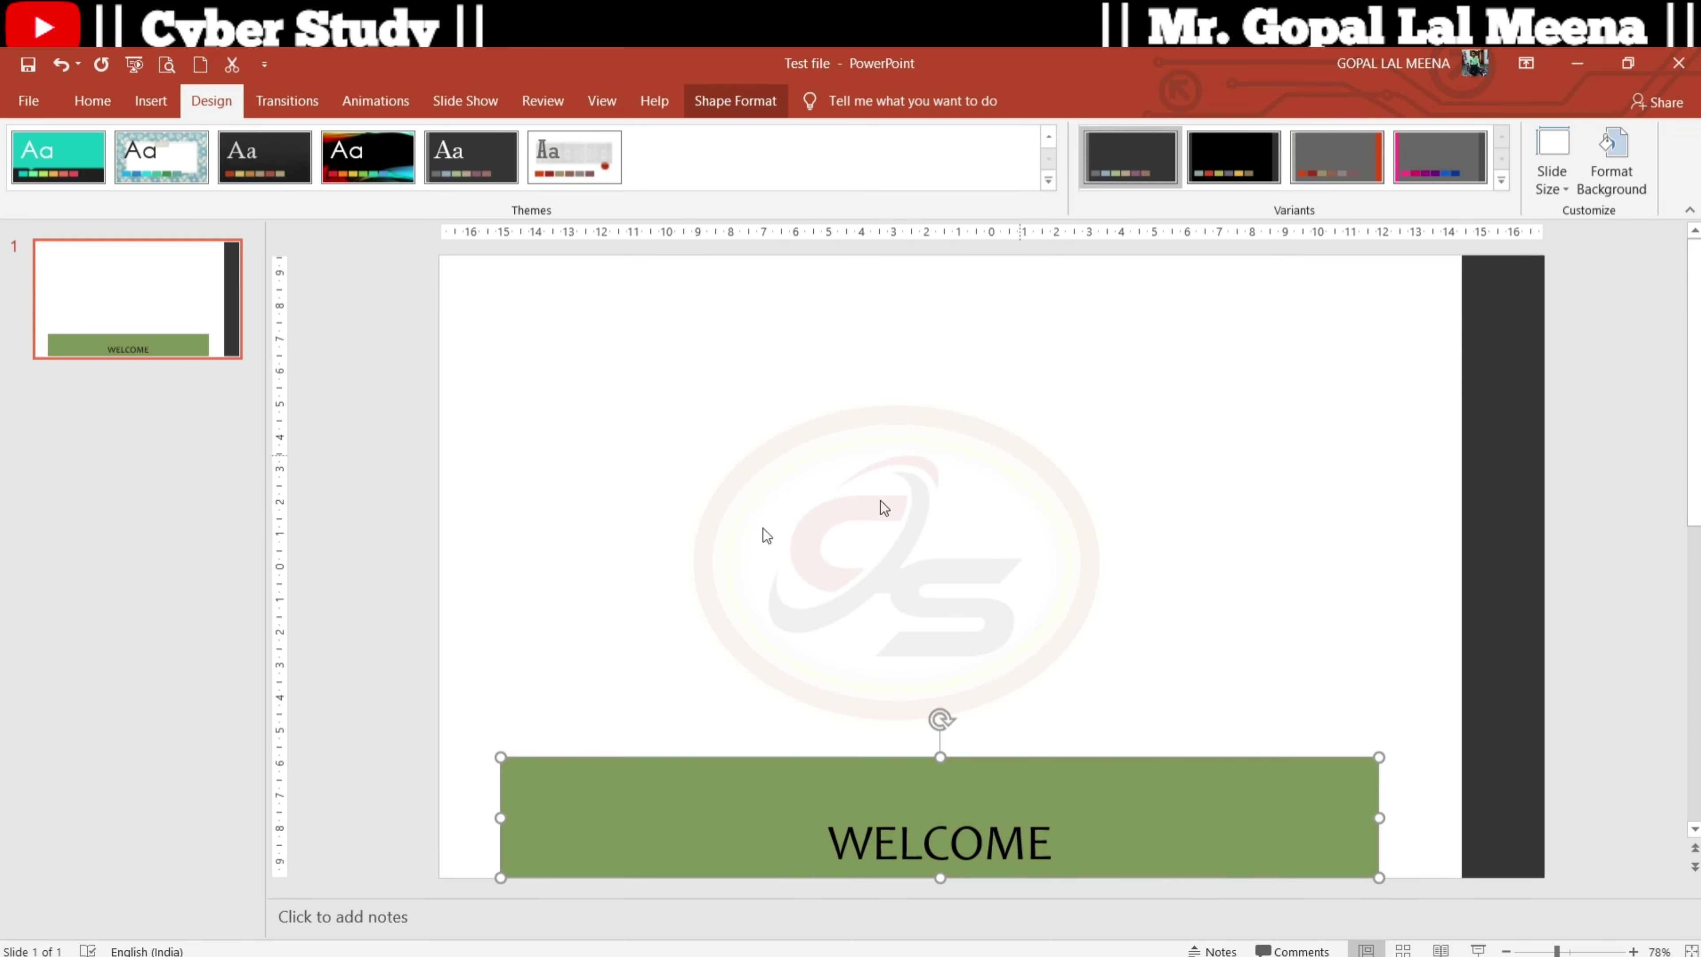
left_click(1502, 180)
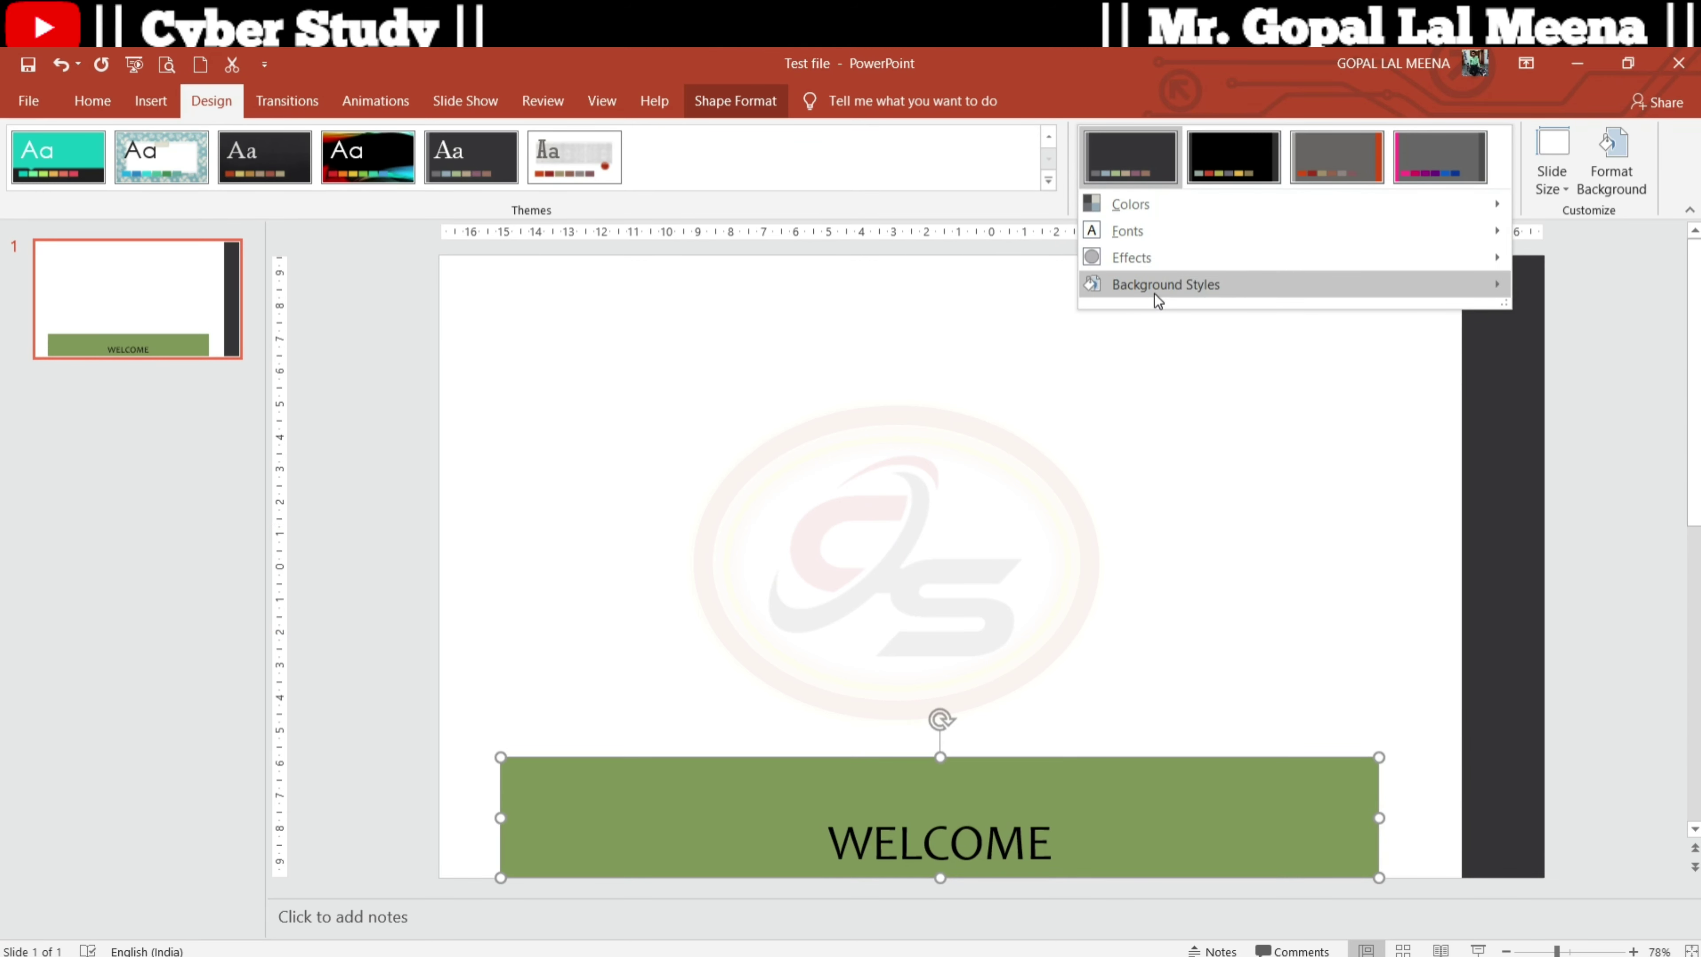
mouse_move(1166, 284)
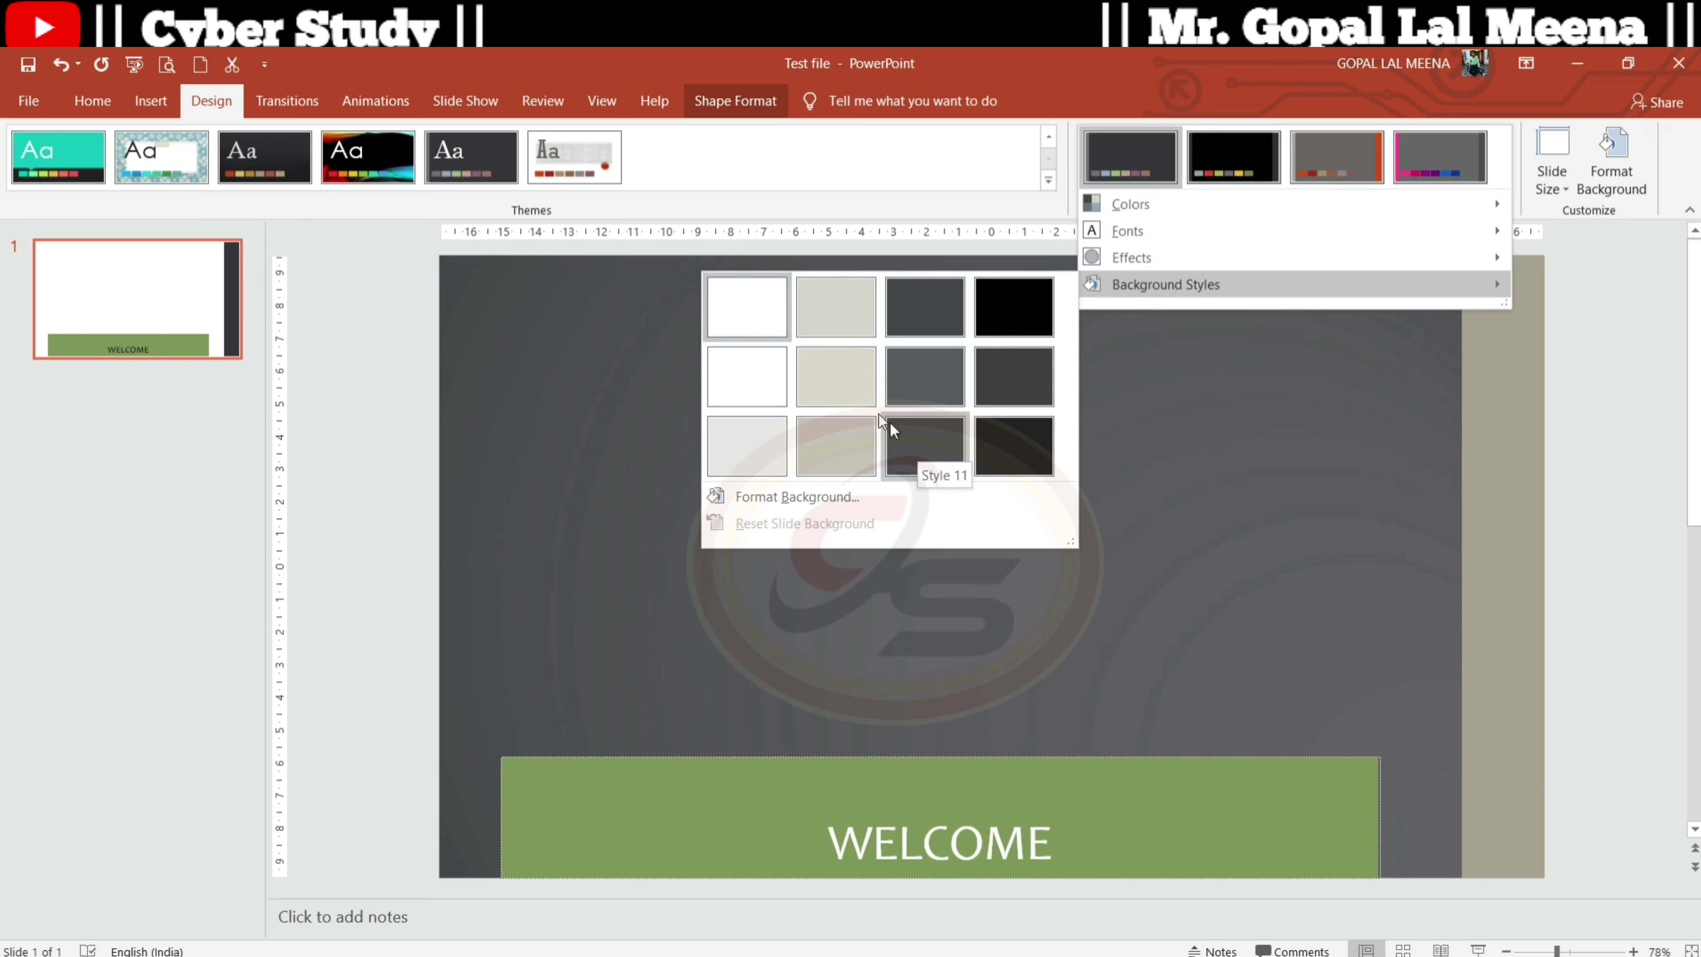
left_click(915, 396)
left_click(1565, 191)
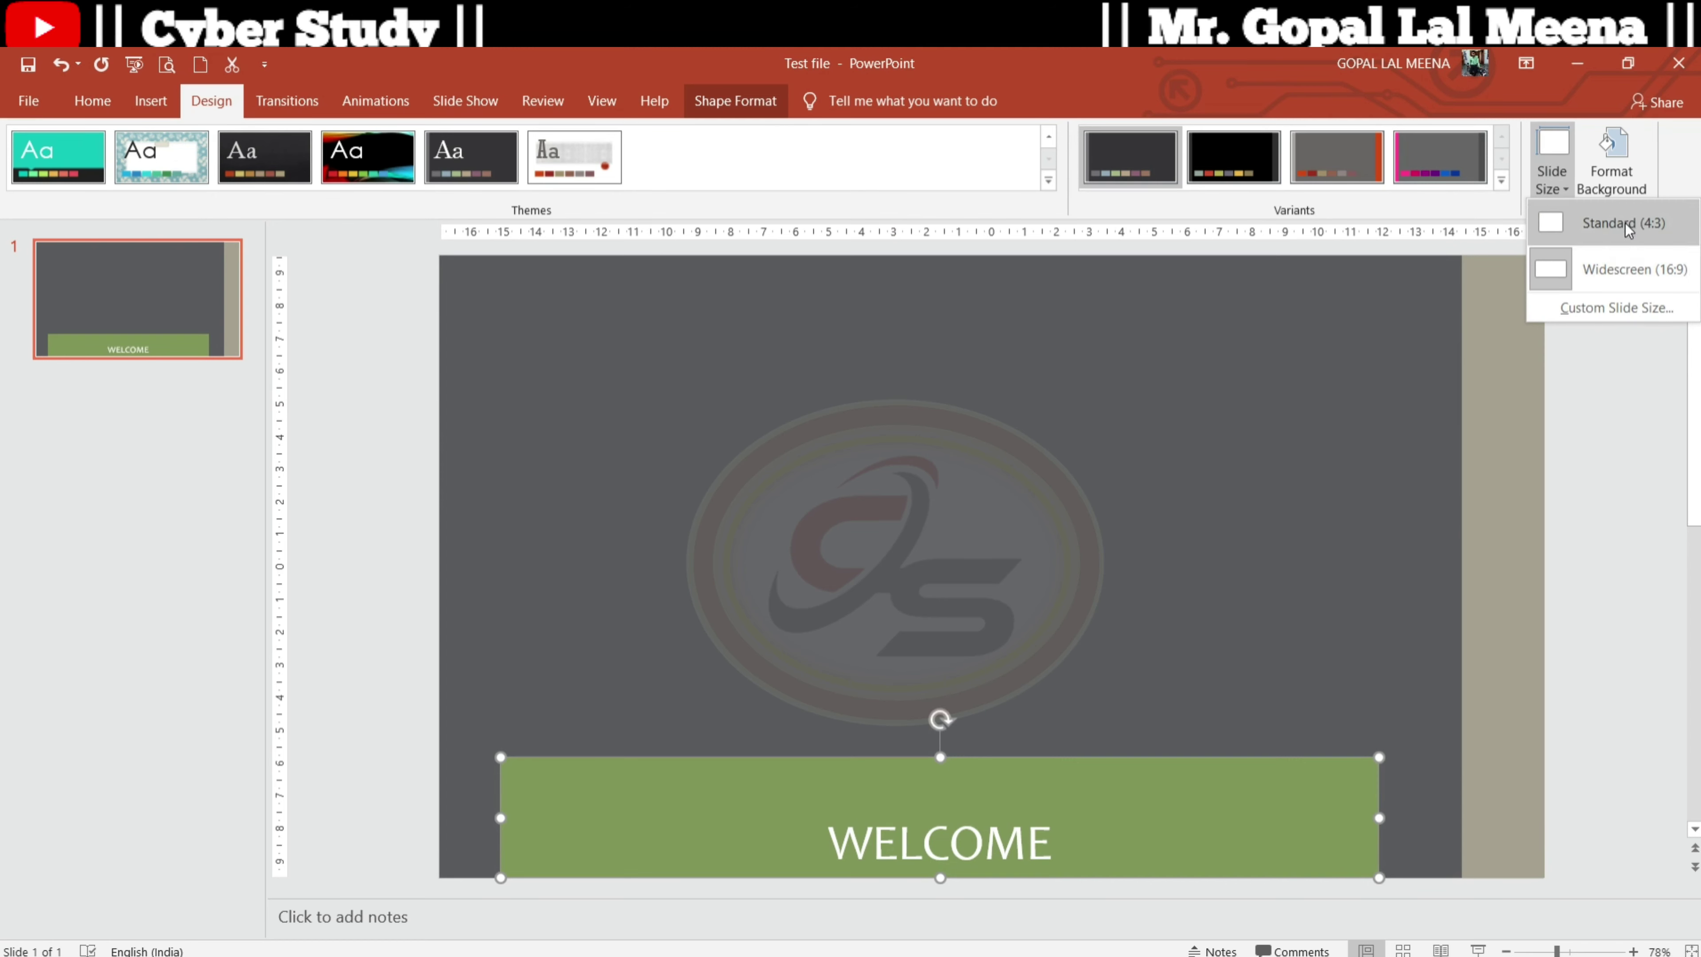
left_click(1633, 168)
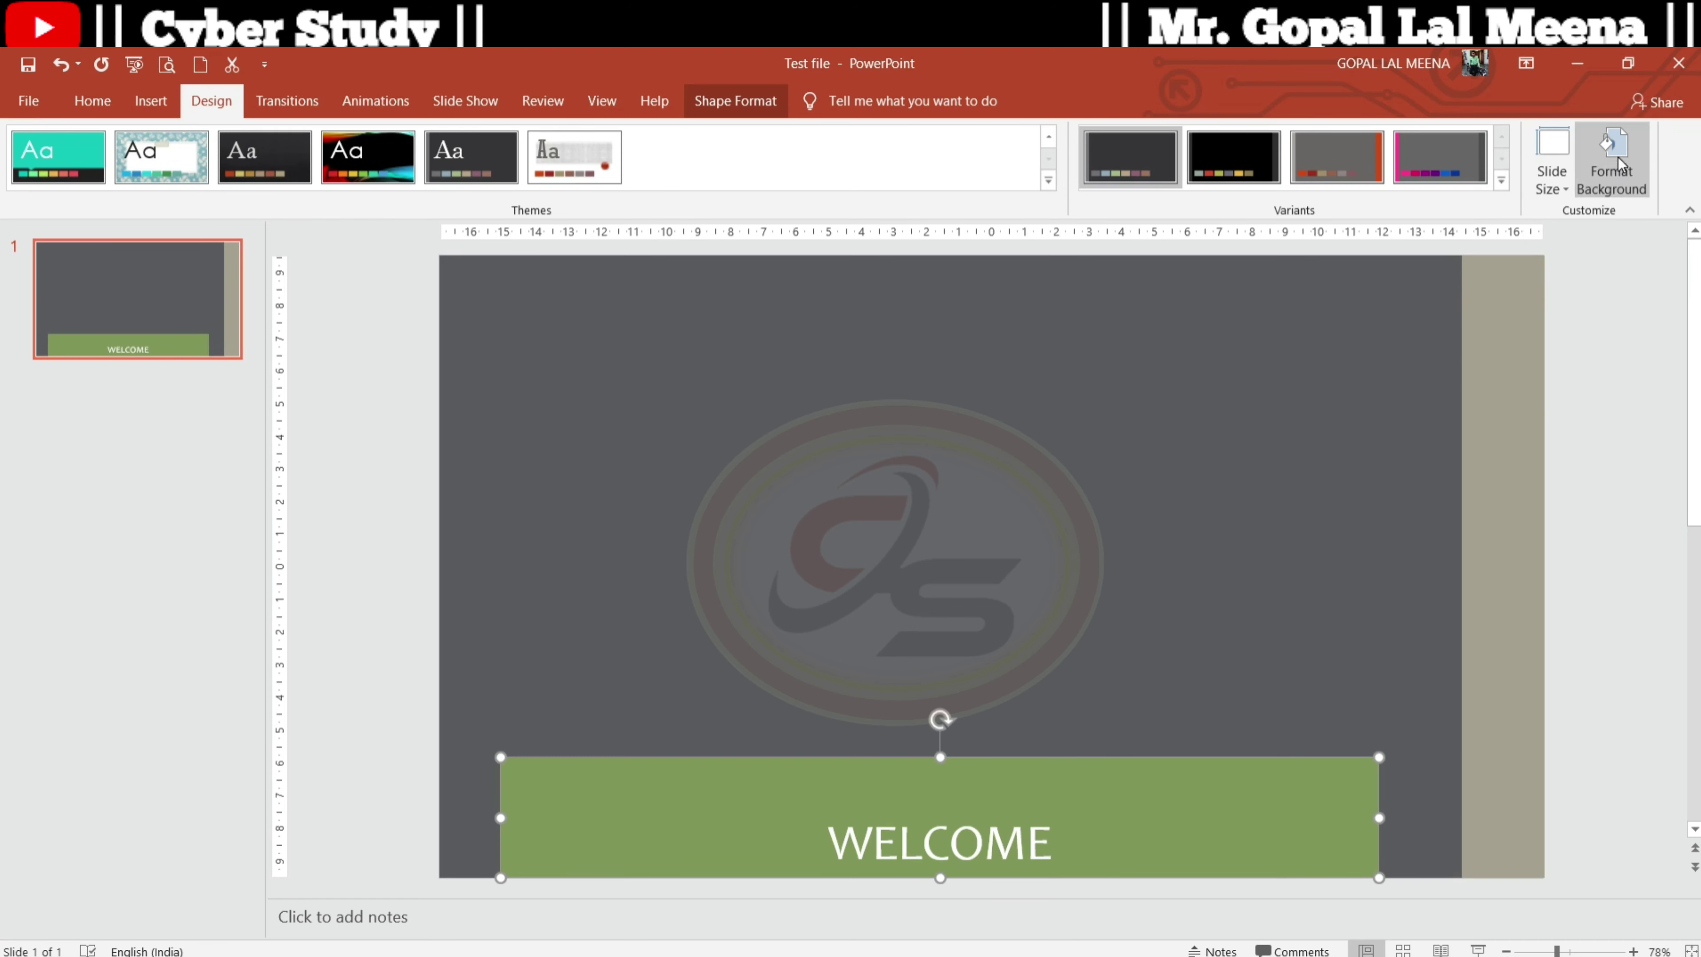
left_click(1618, 164)
left_click(1344, 309)
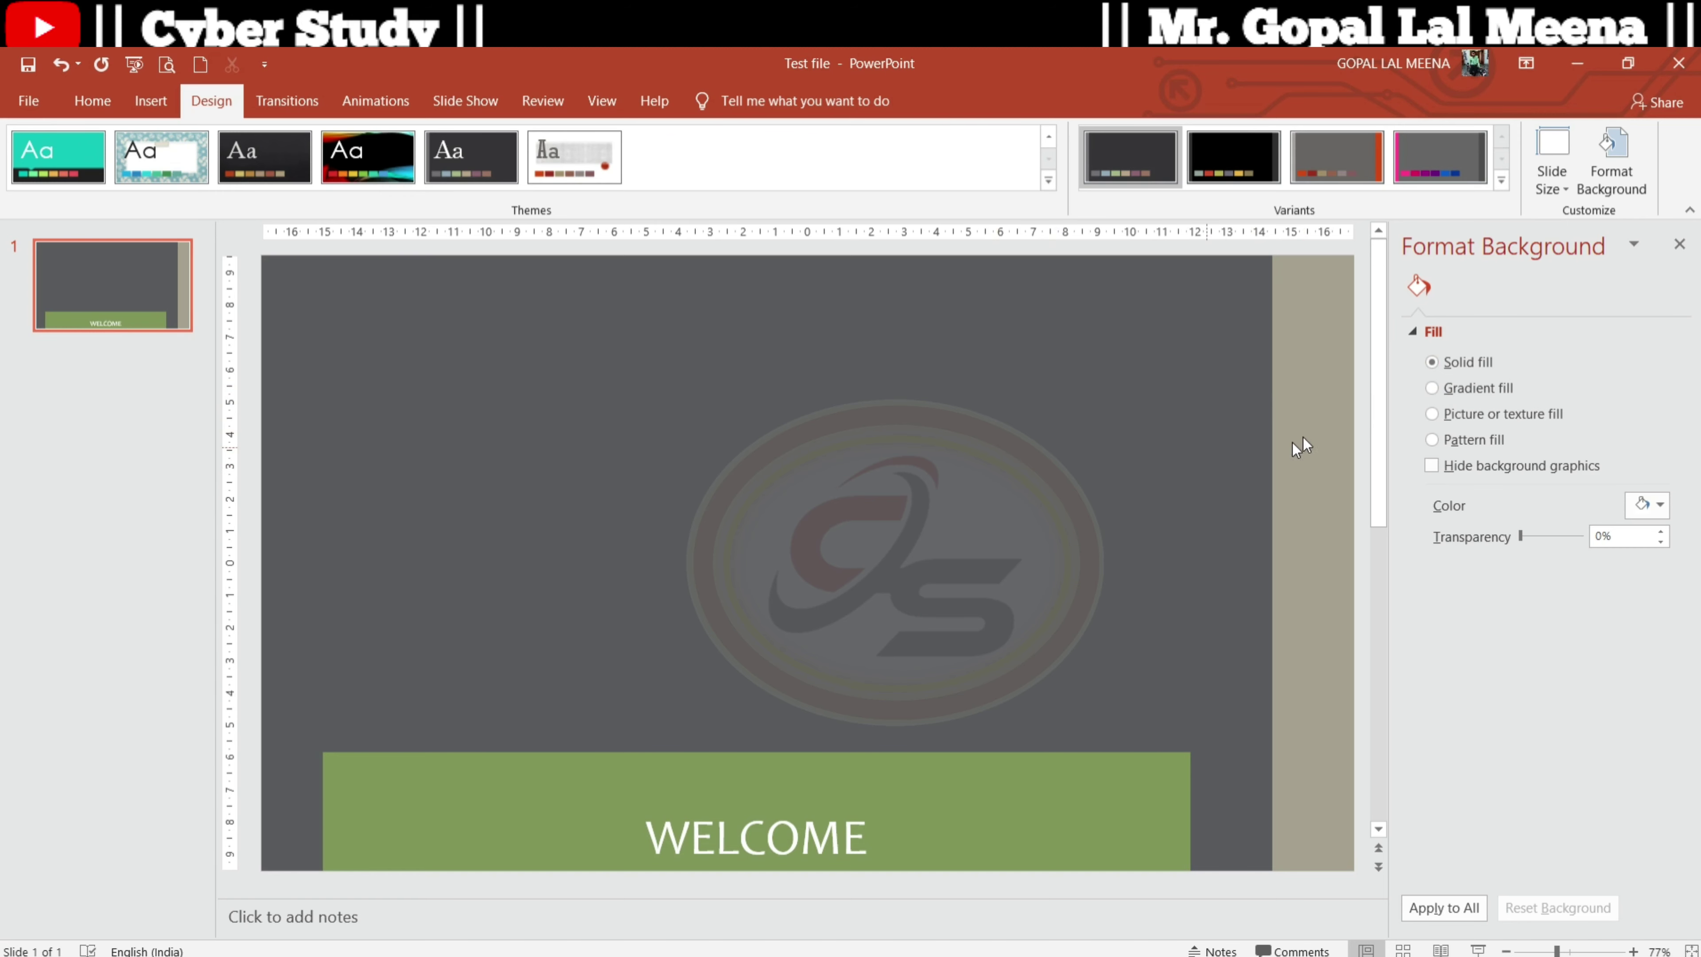
- Switch the background to a gradient fill, moving one stop to 56% and making another partly transparent
left_click(1431, 388)
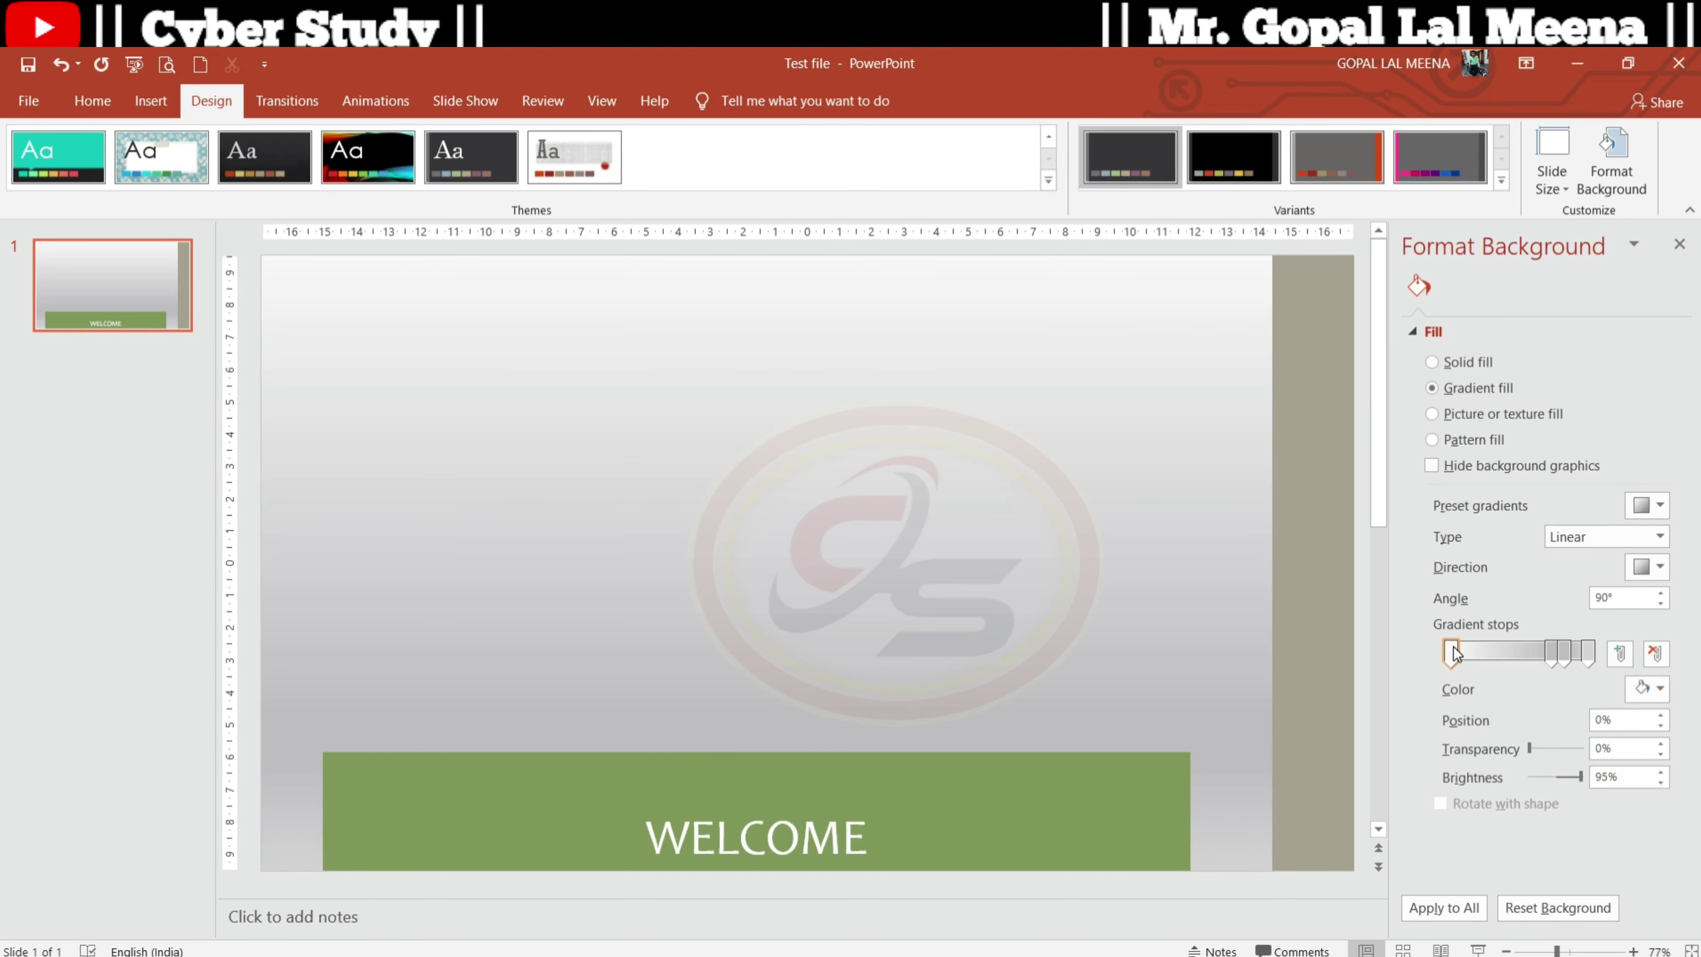
left_click_drag(1454, 646, 1497, 648)
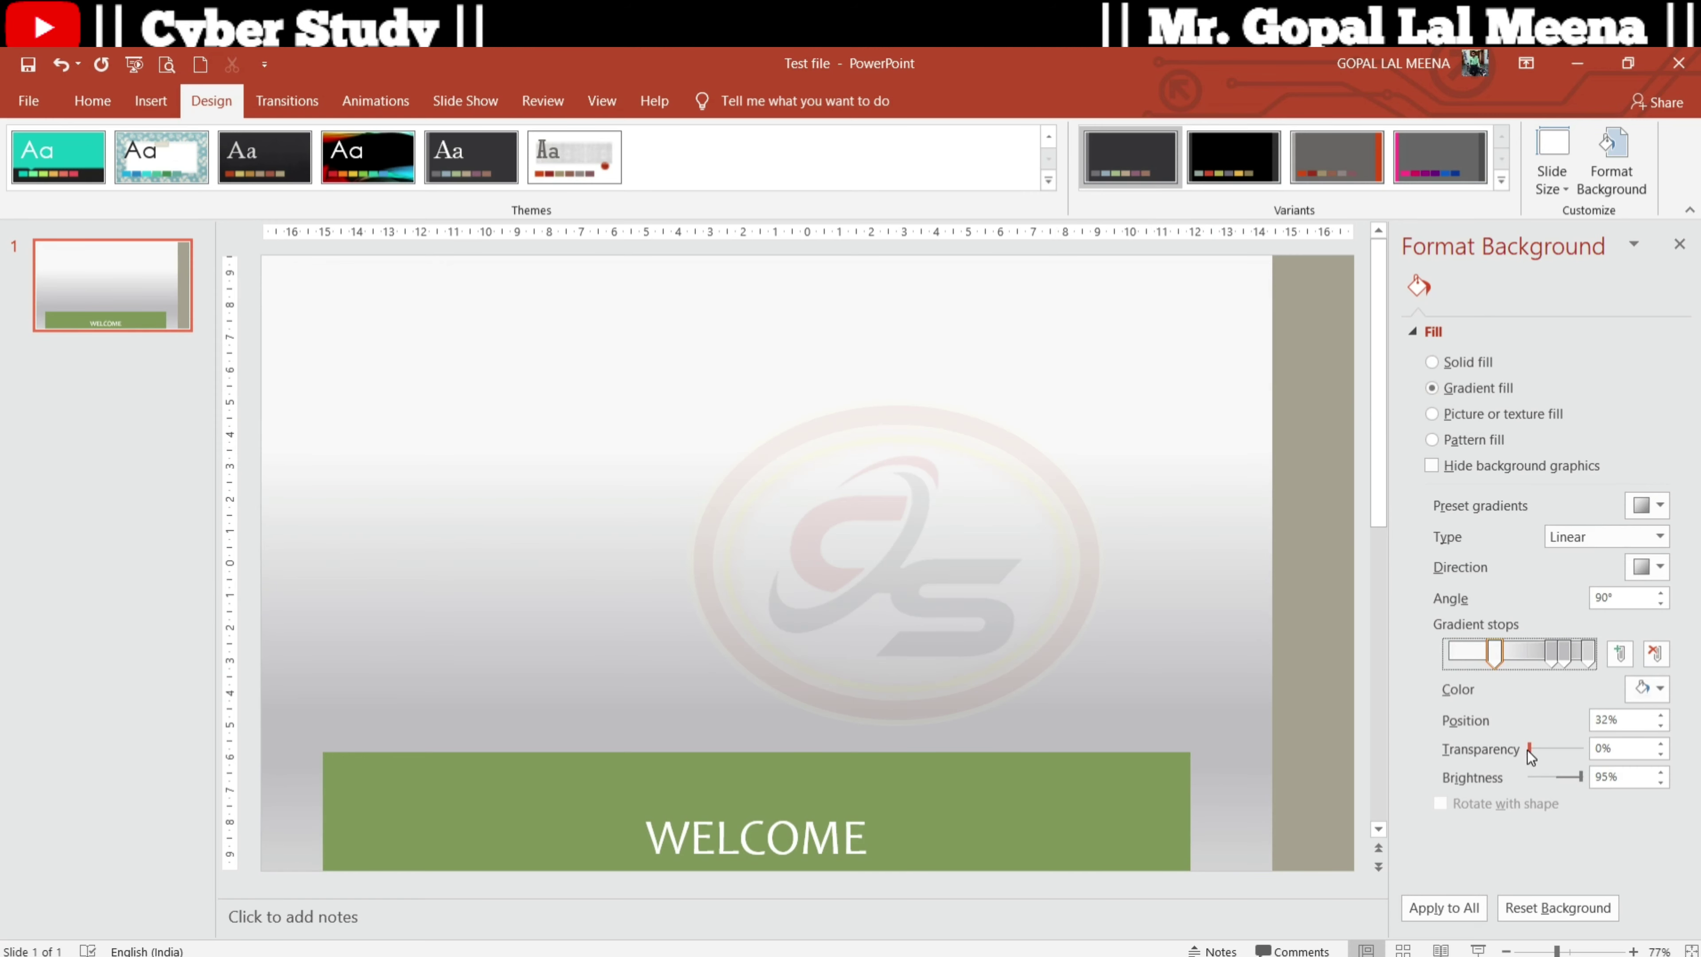
left_click_drag(1528, 749, 1558, 745)
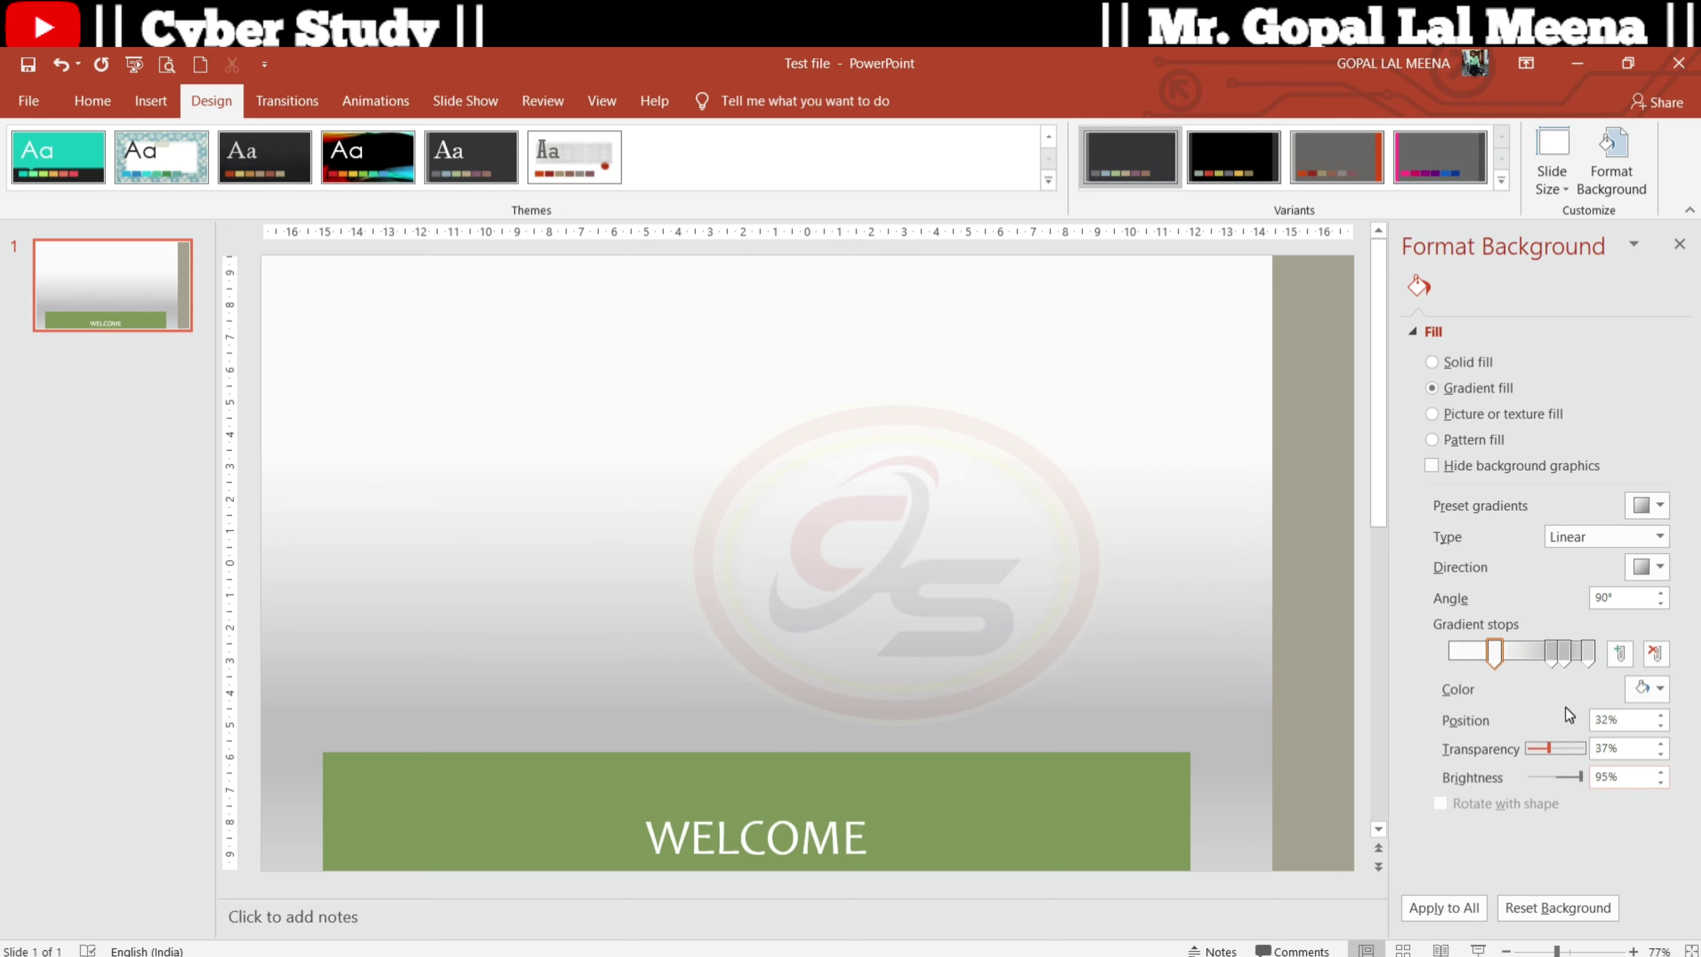
left_click_drag(1547, 650, 1527, 653)
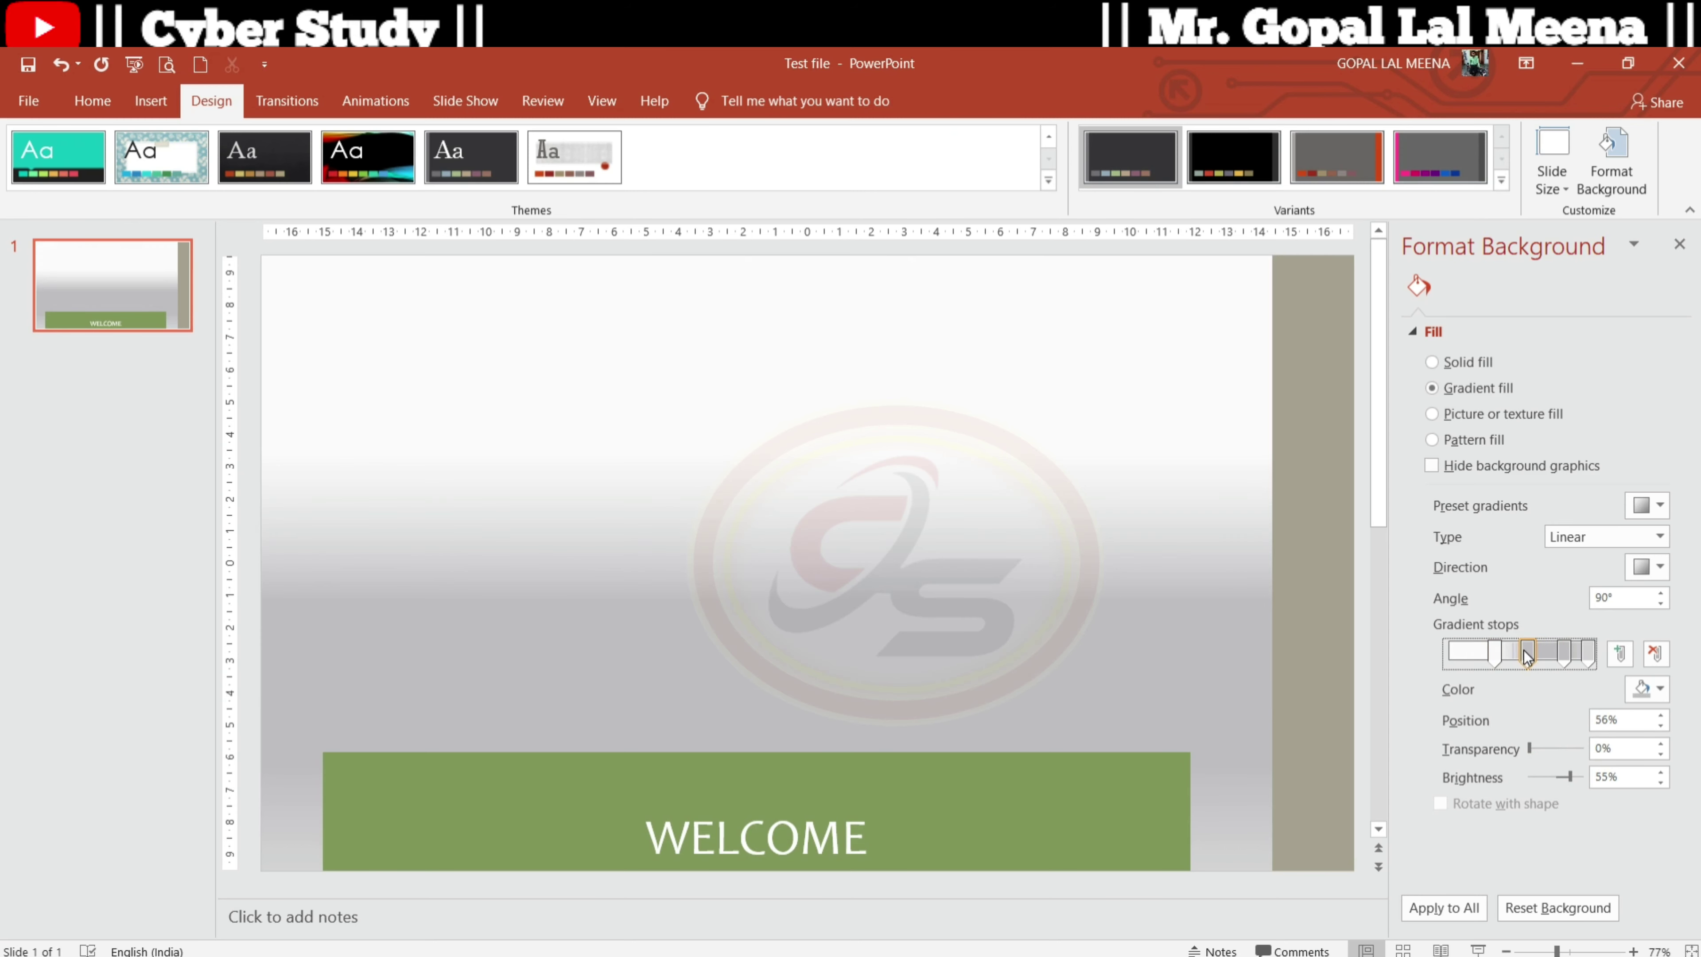
left_click(1561, 653)
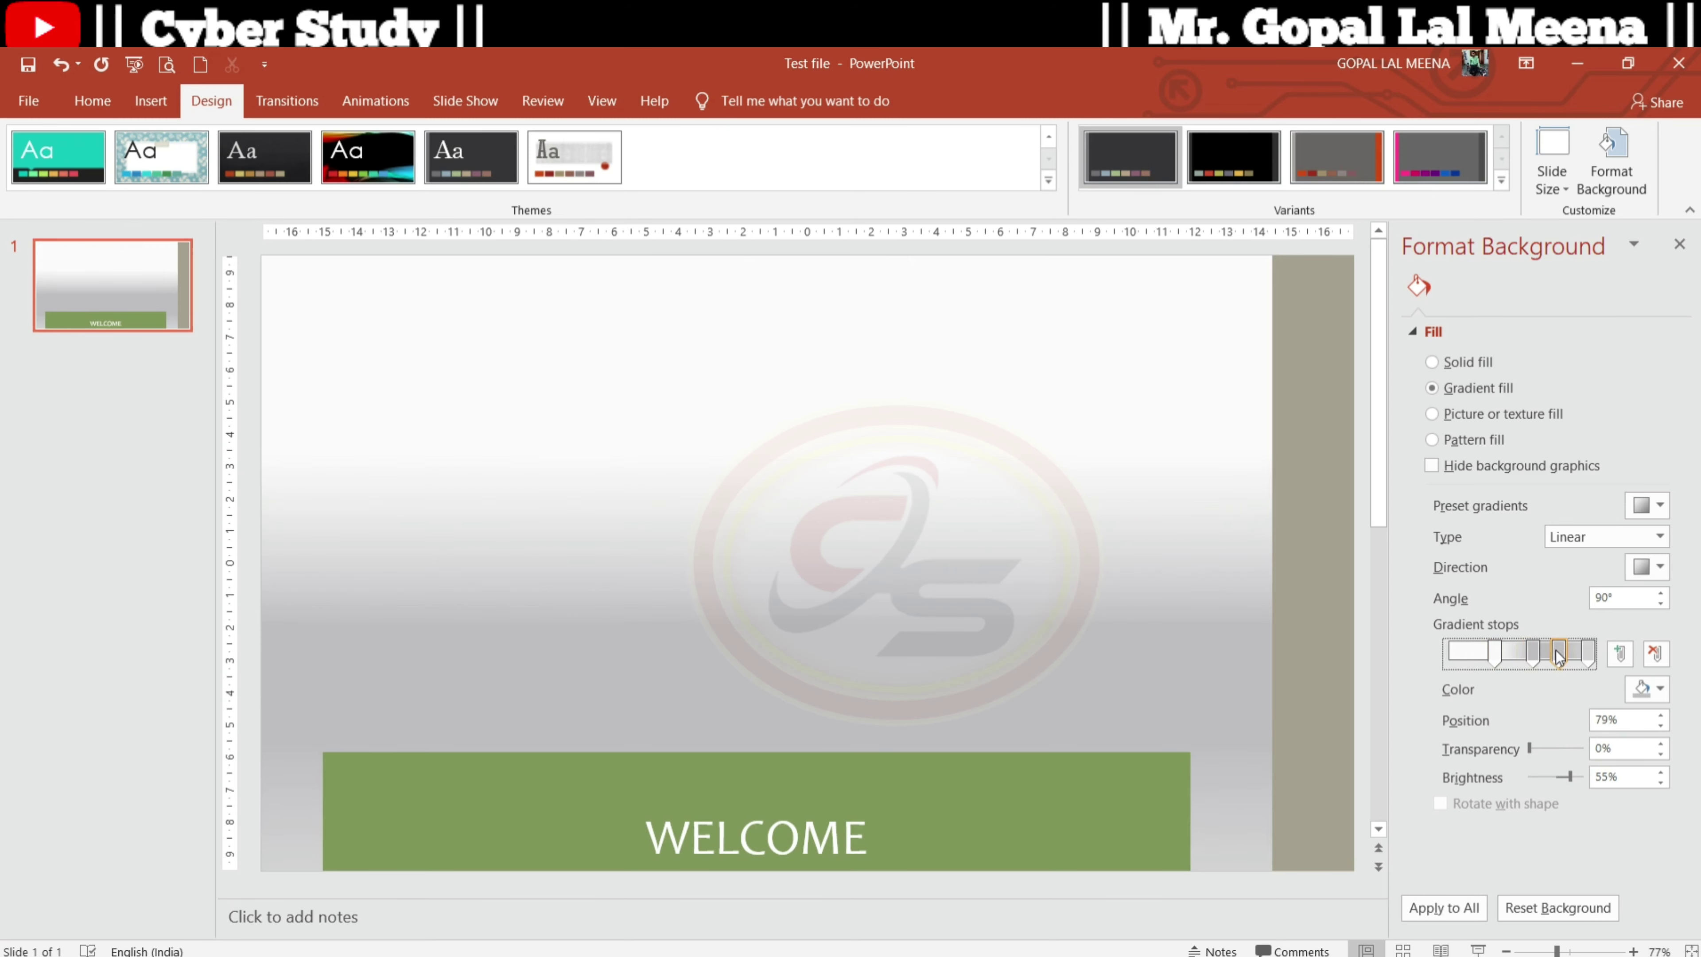
left_click_drag(1555, 655, 1535, 665)
- Try the Radial and Rectangular gradient types, apply a dark purple preset, and move a stop to 49%
left_click(1617, 535)
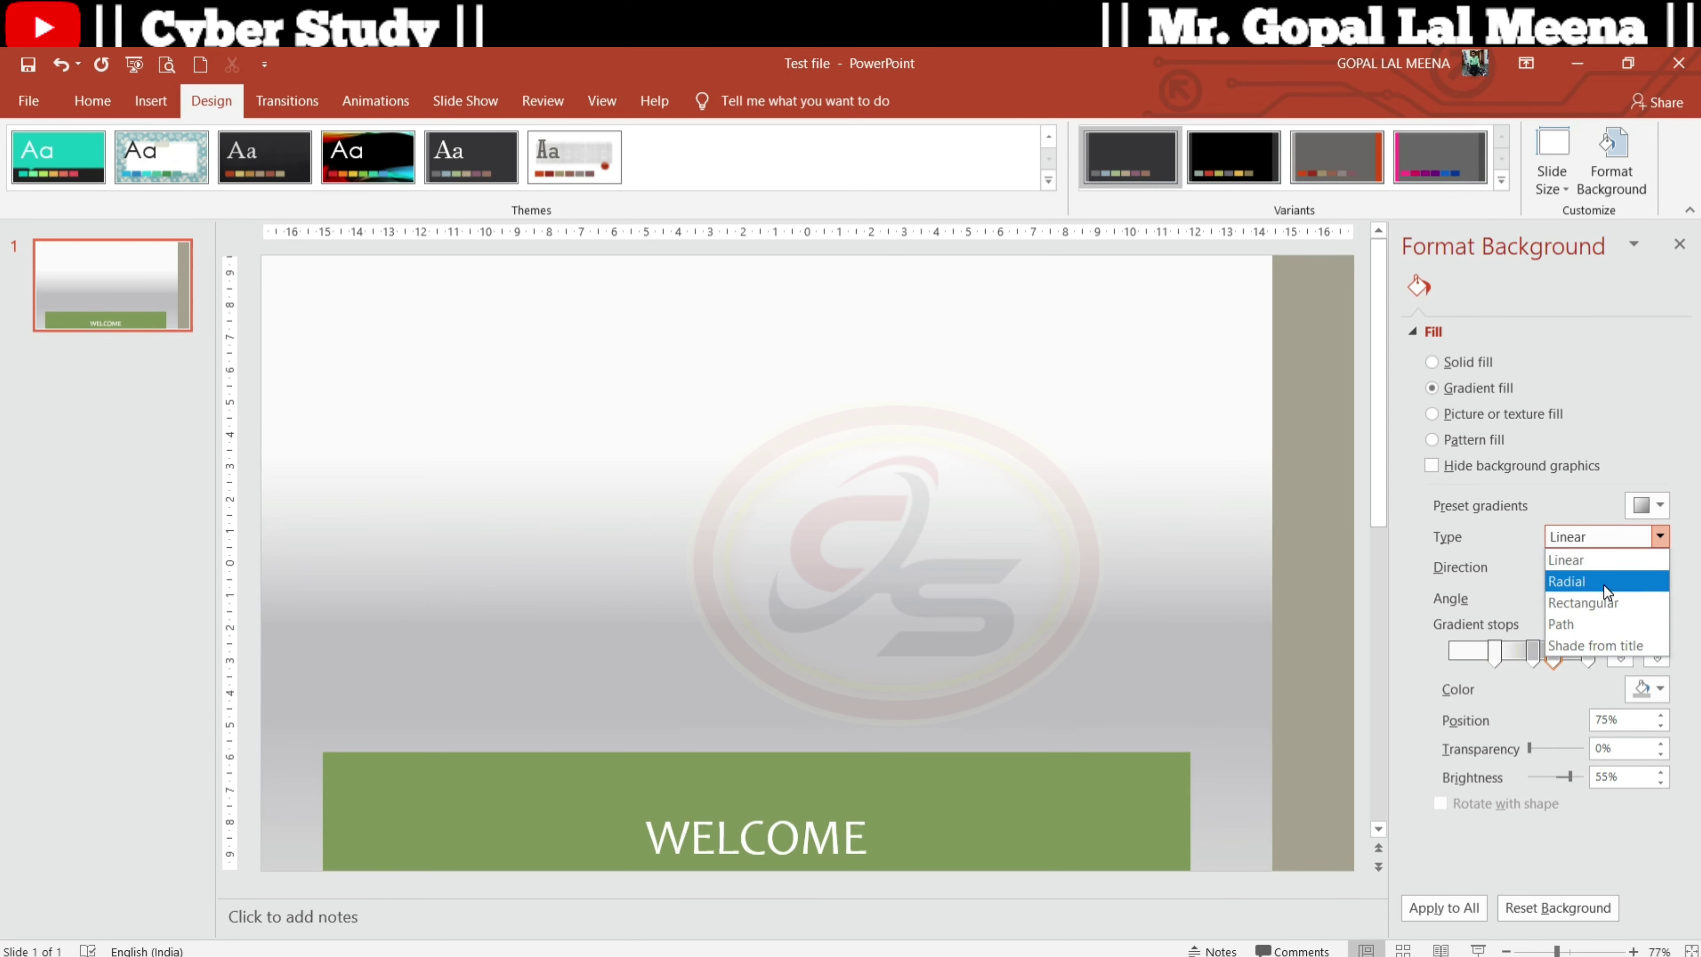
left_click(1600, 582)
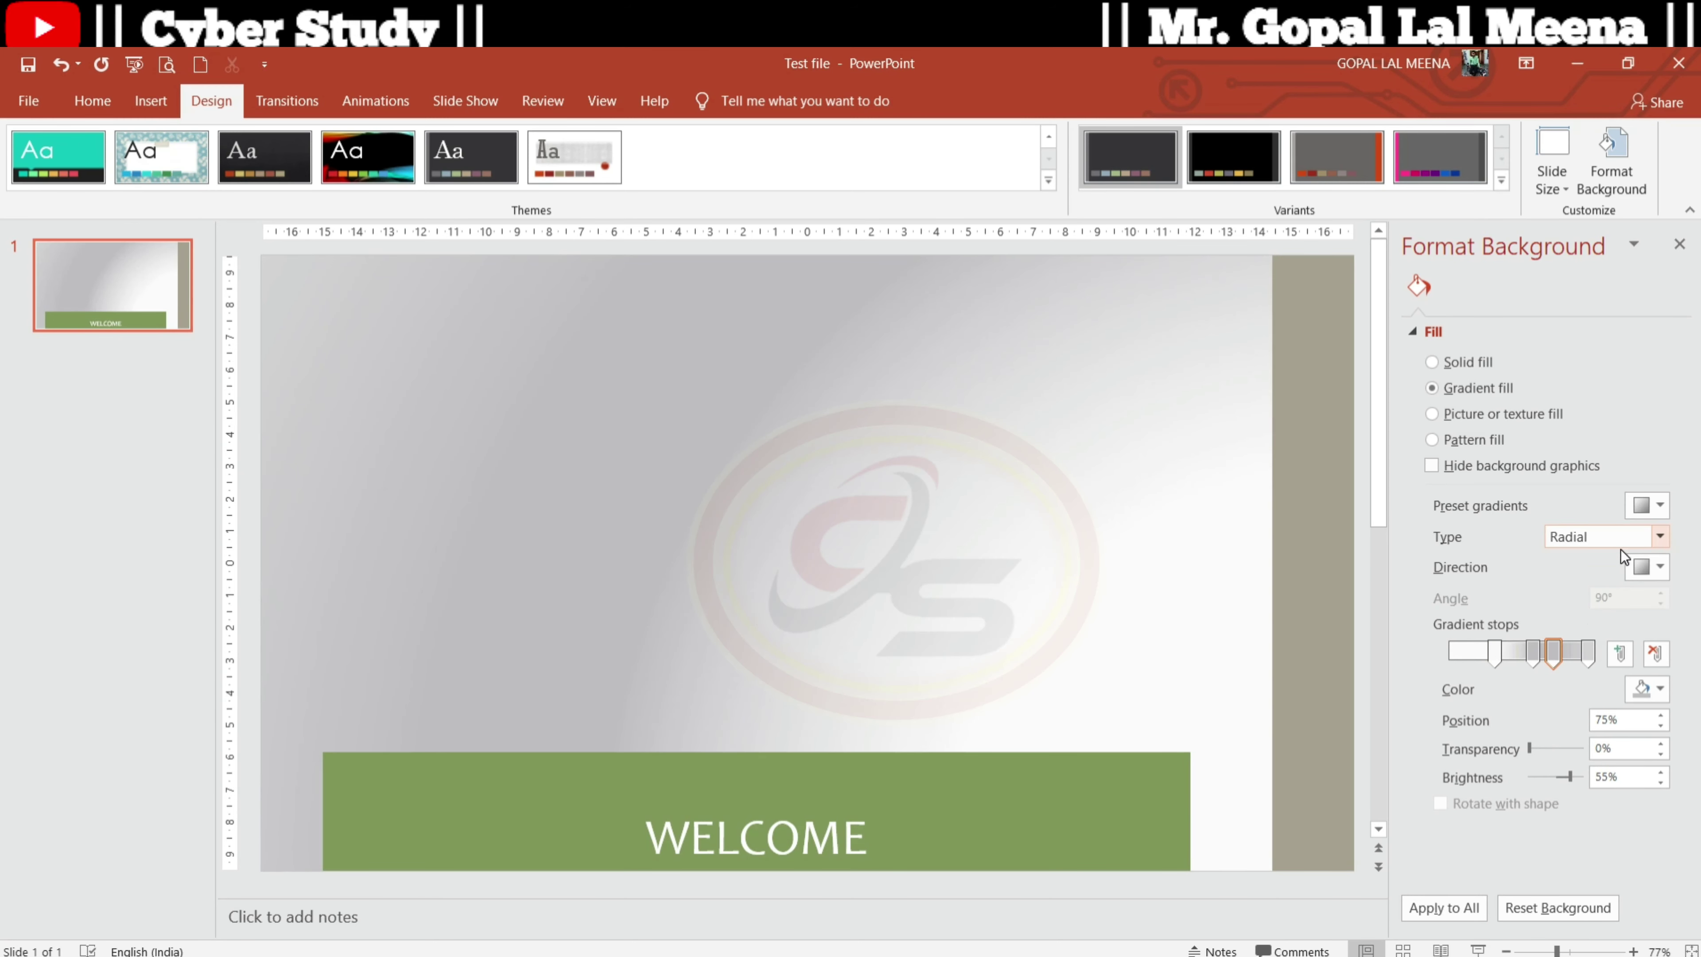
left_click(1658, 538)
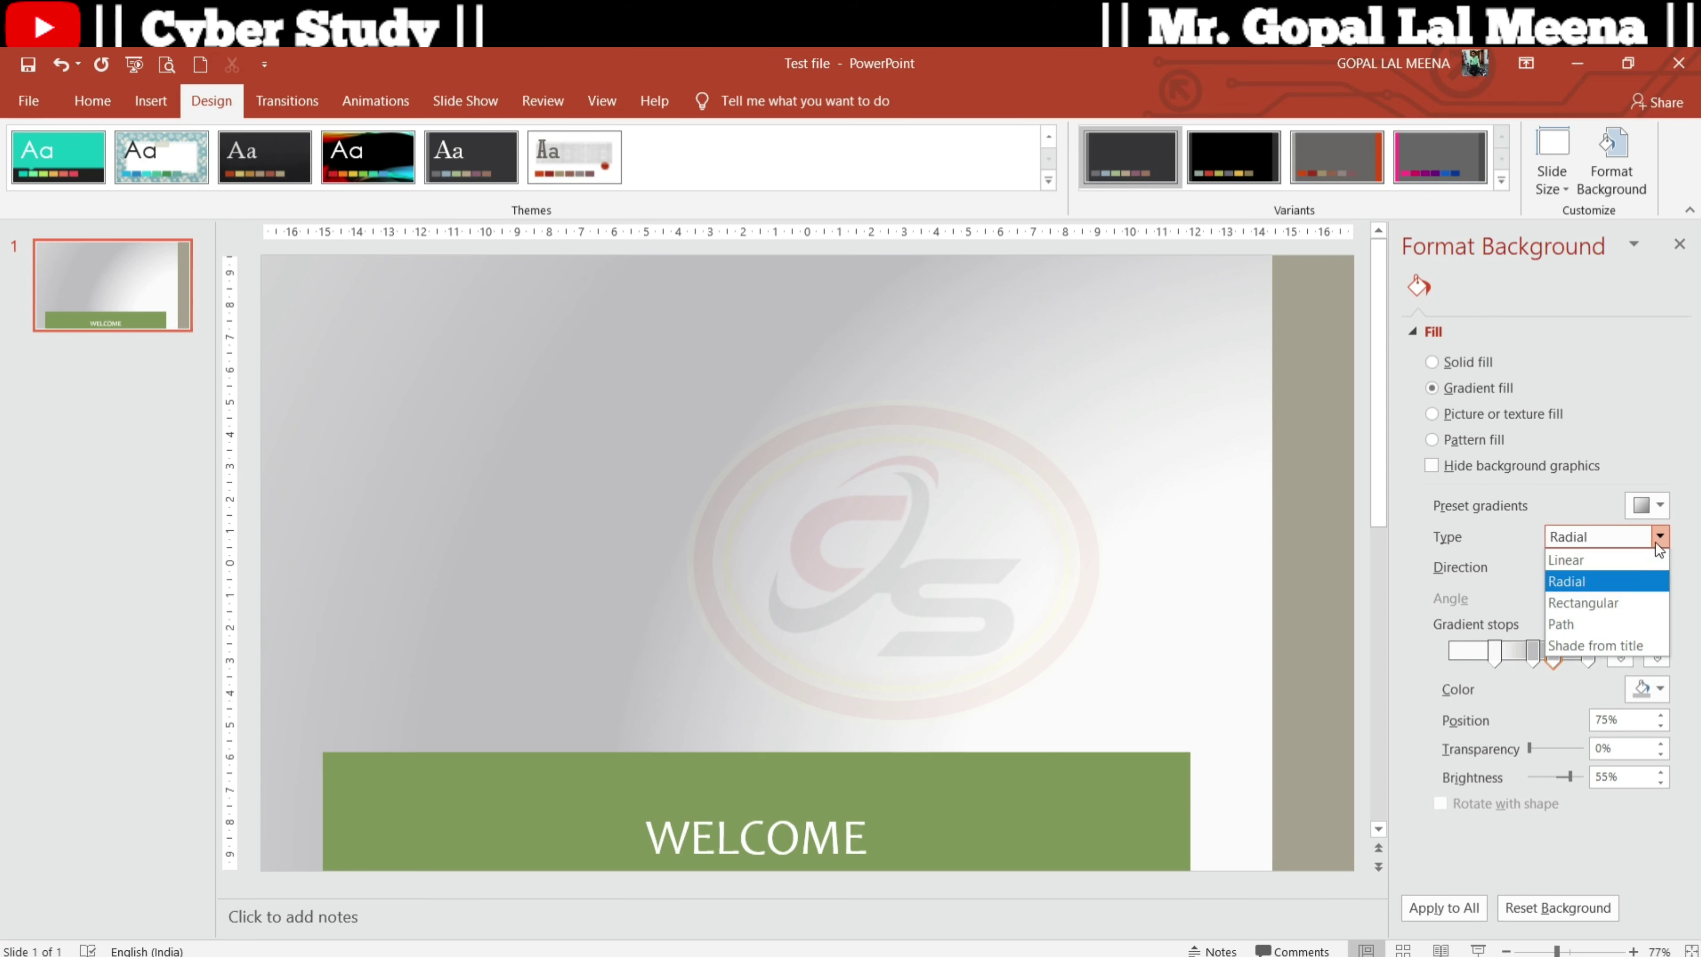
left_click(1616, 604)
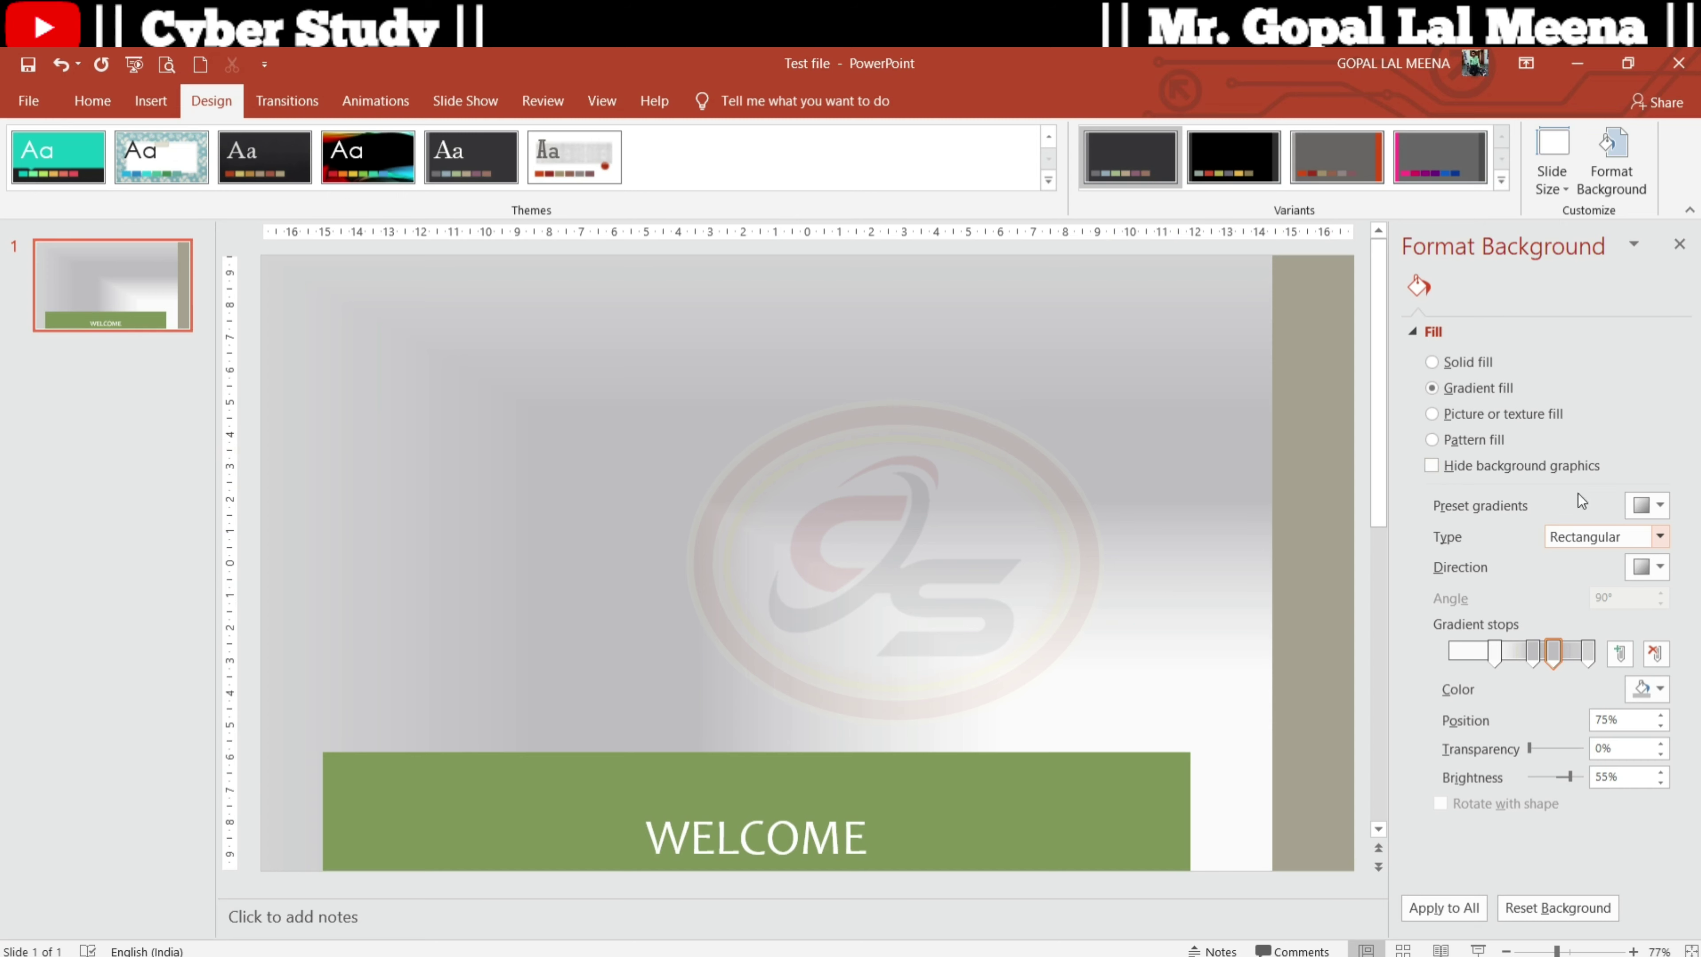
left_click(1654, 505)
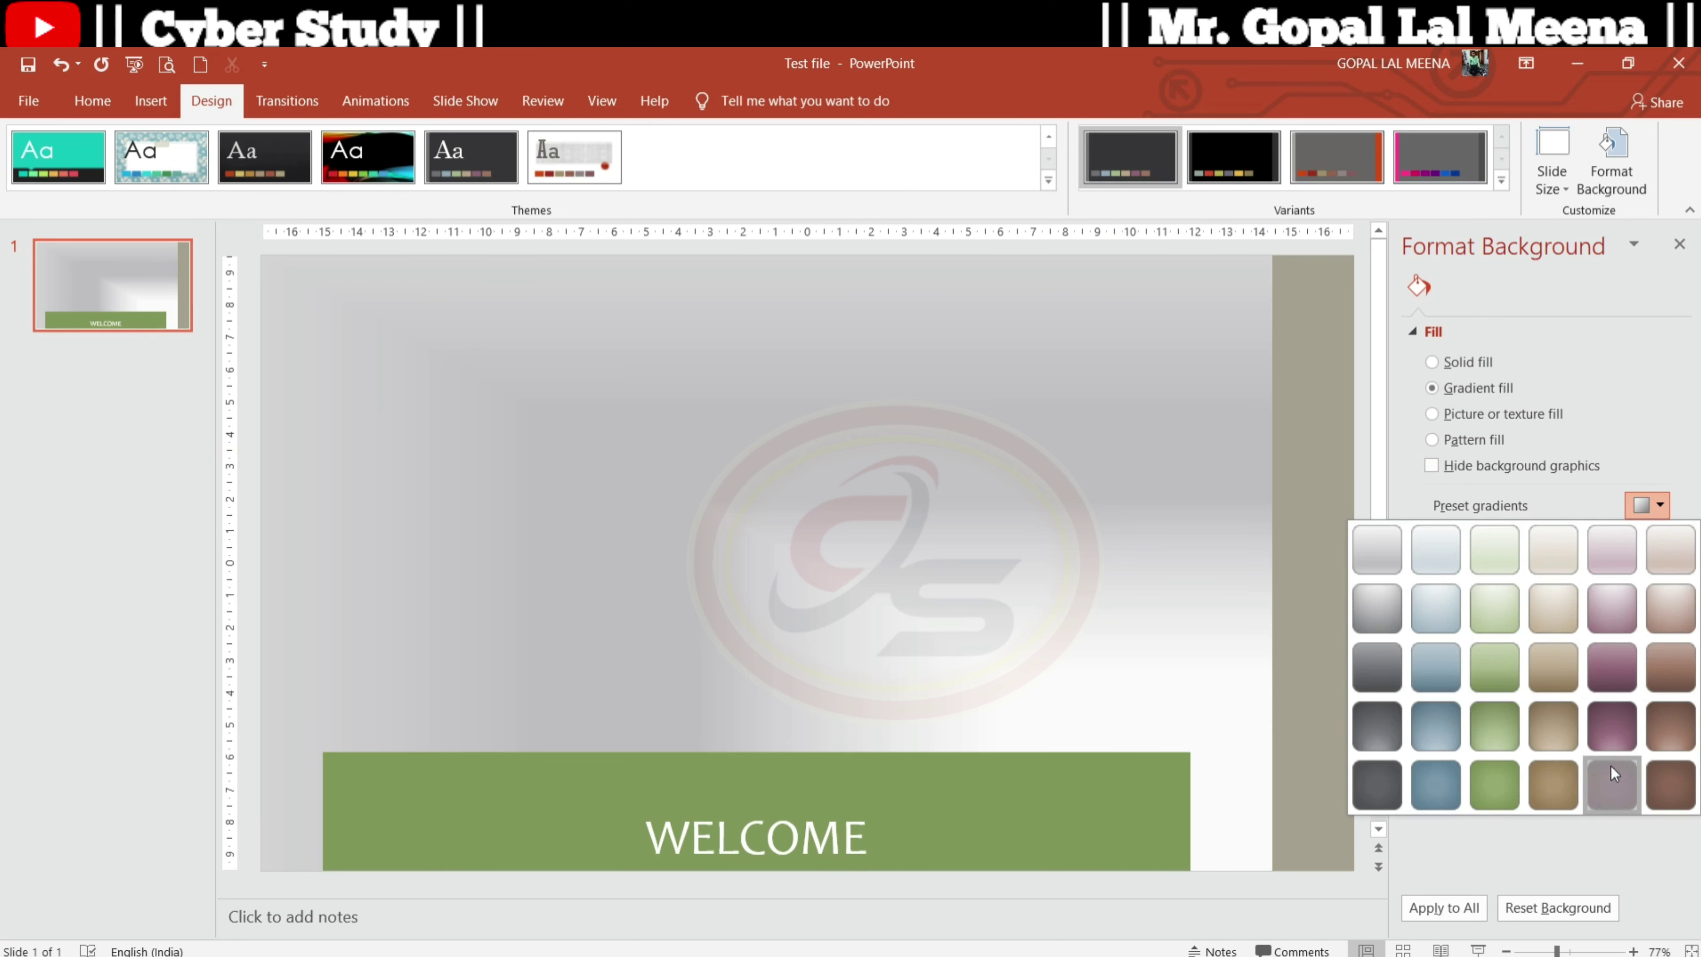
left_click(1611, 778)
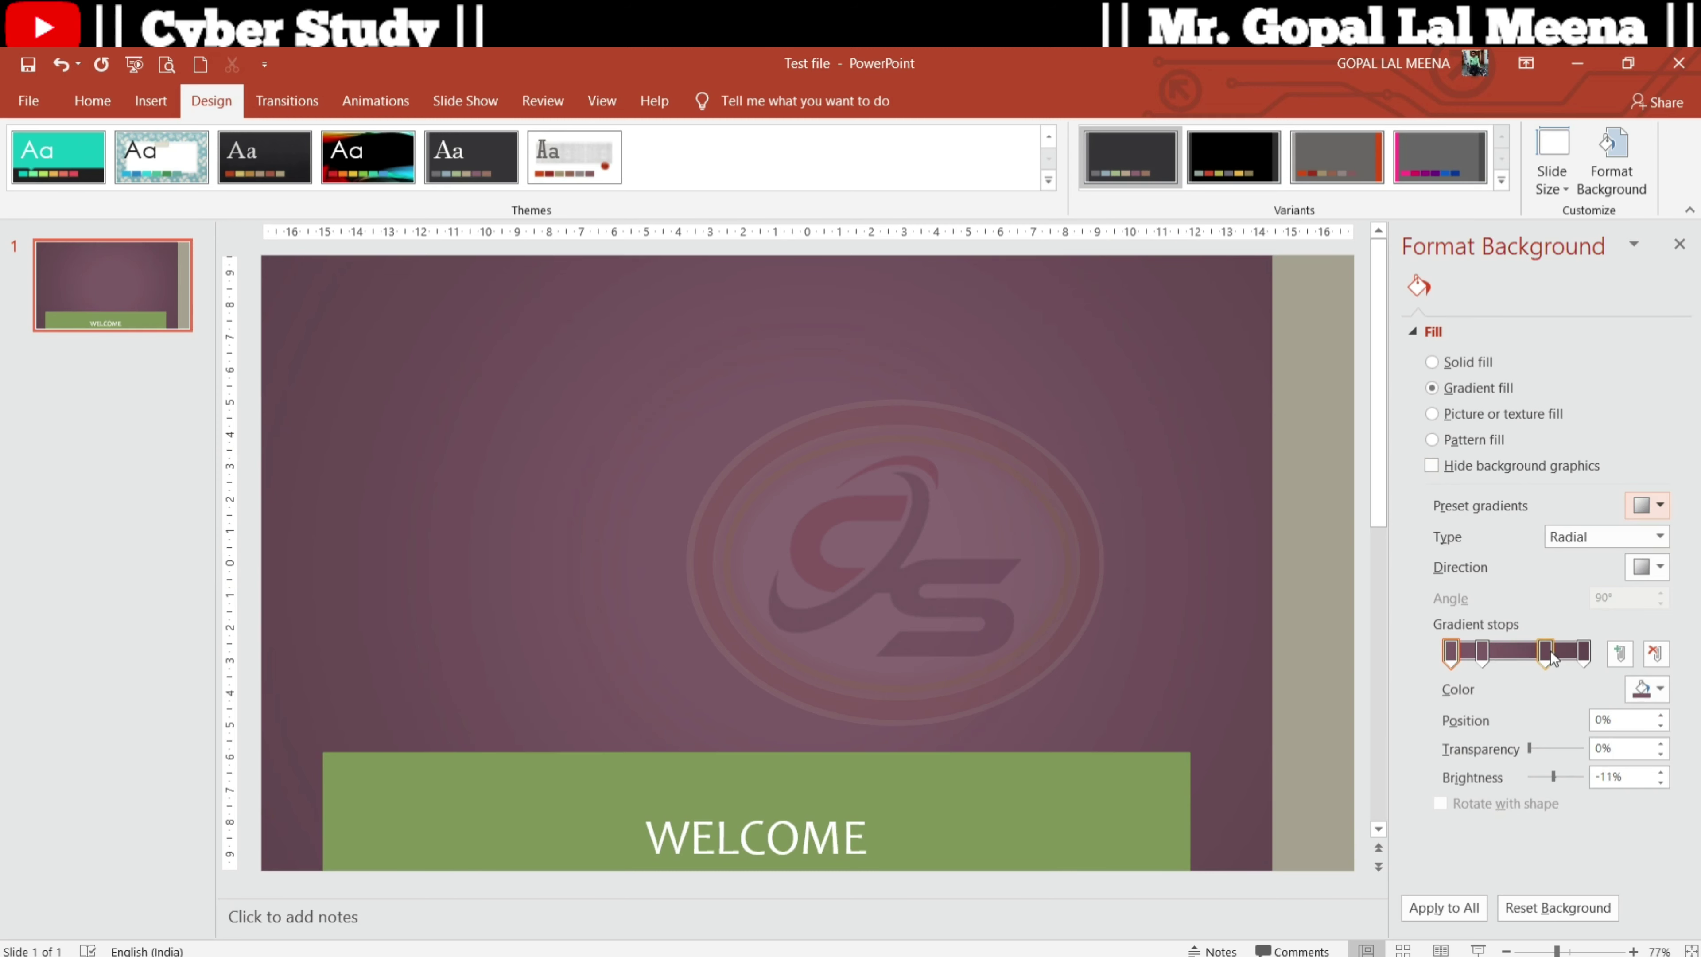
left_click_drag(1551, 656, 1525, 655)
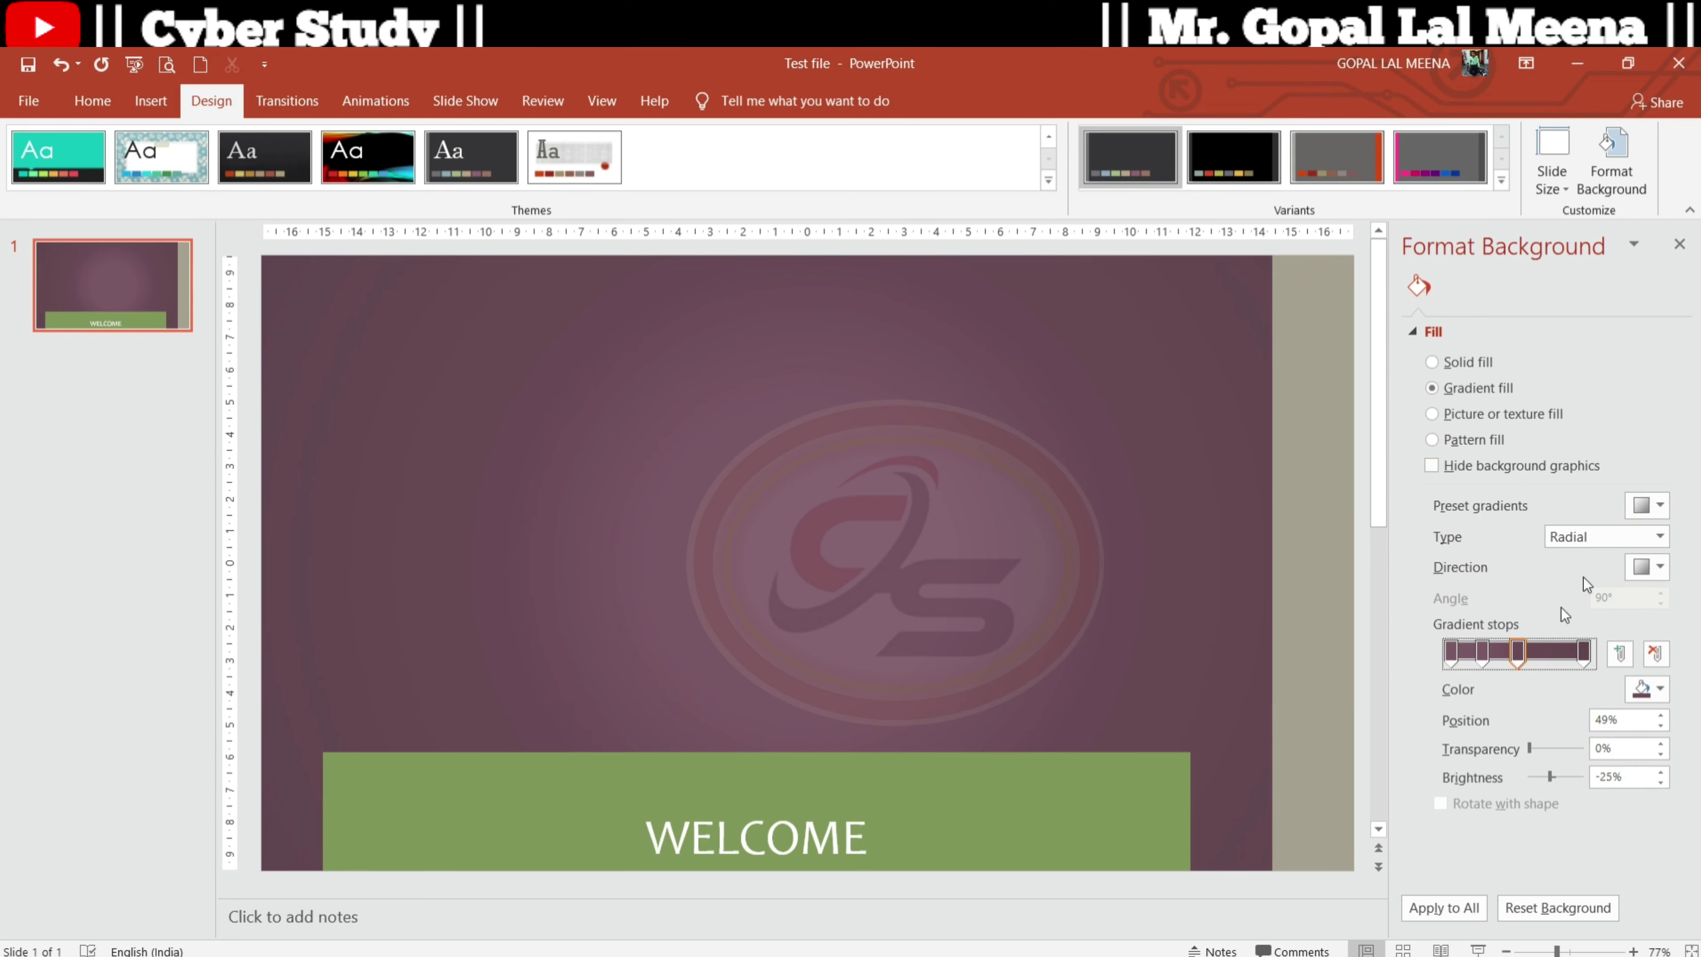
- Give the background a papyrus texture fill and bring up the Insert Pictures sources
left_click(1479, 414)
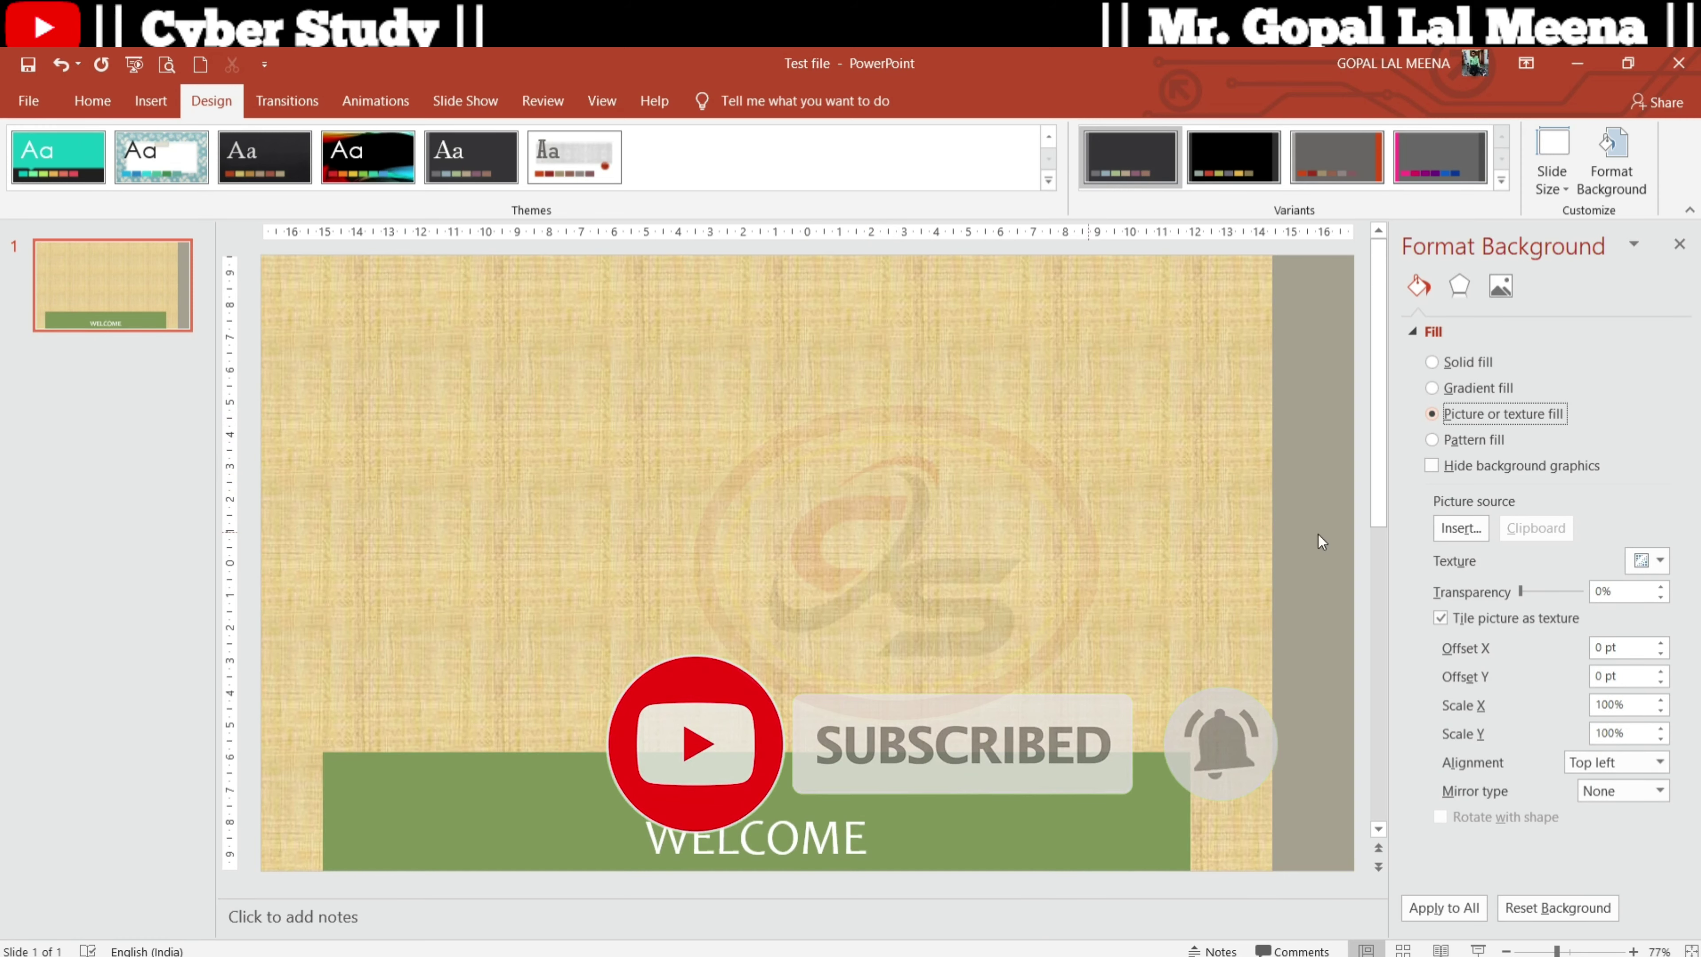
left_click(1454, 528)
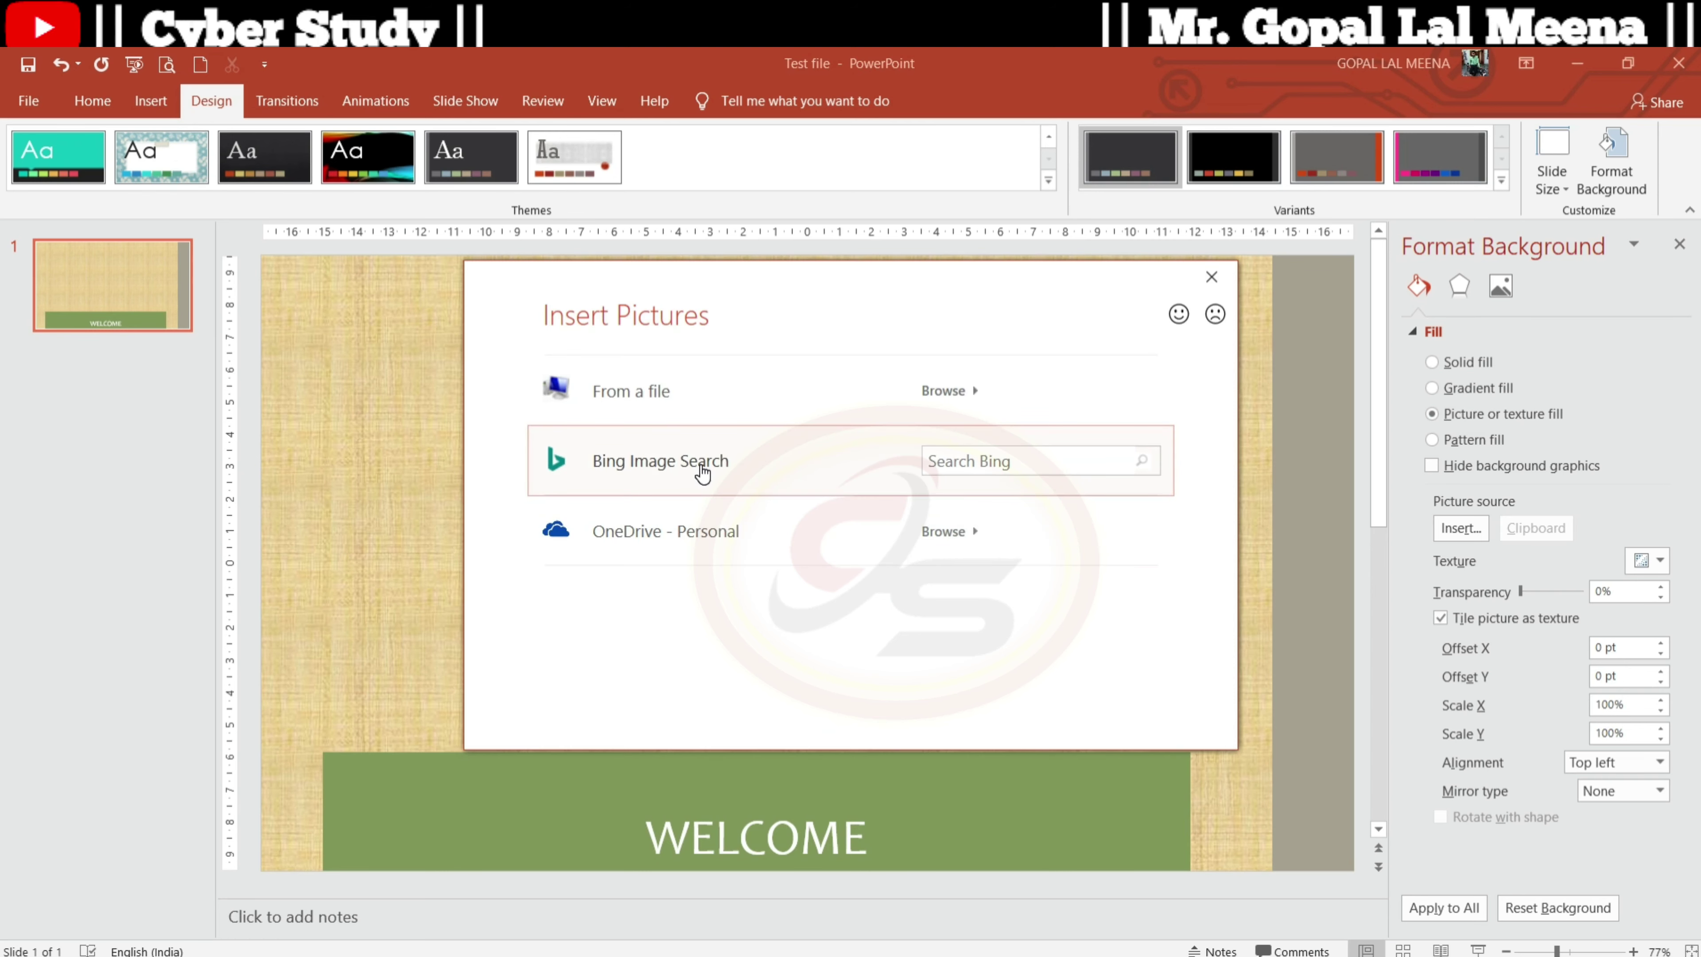
- Set ICT LOGOS from the Desktop as the slide background at 76% transparency
left_click(619, 388)
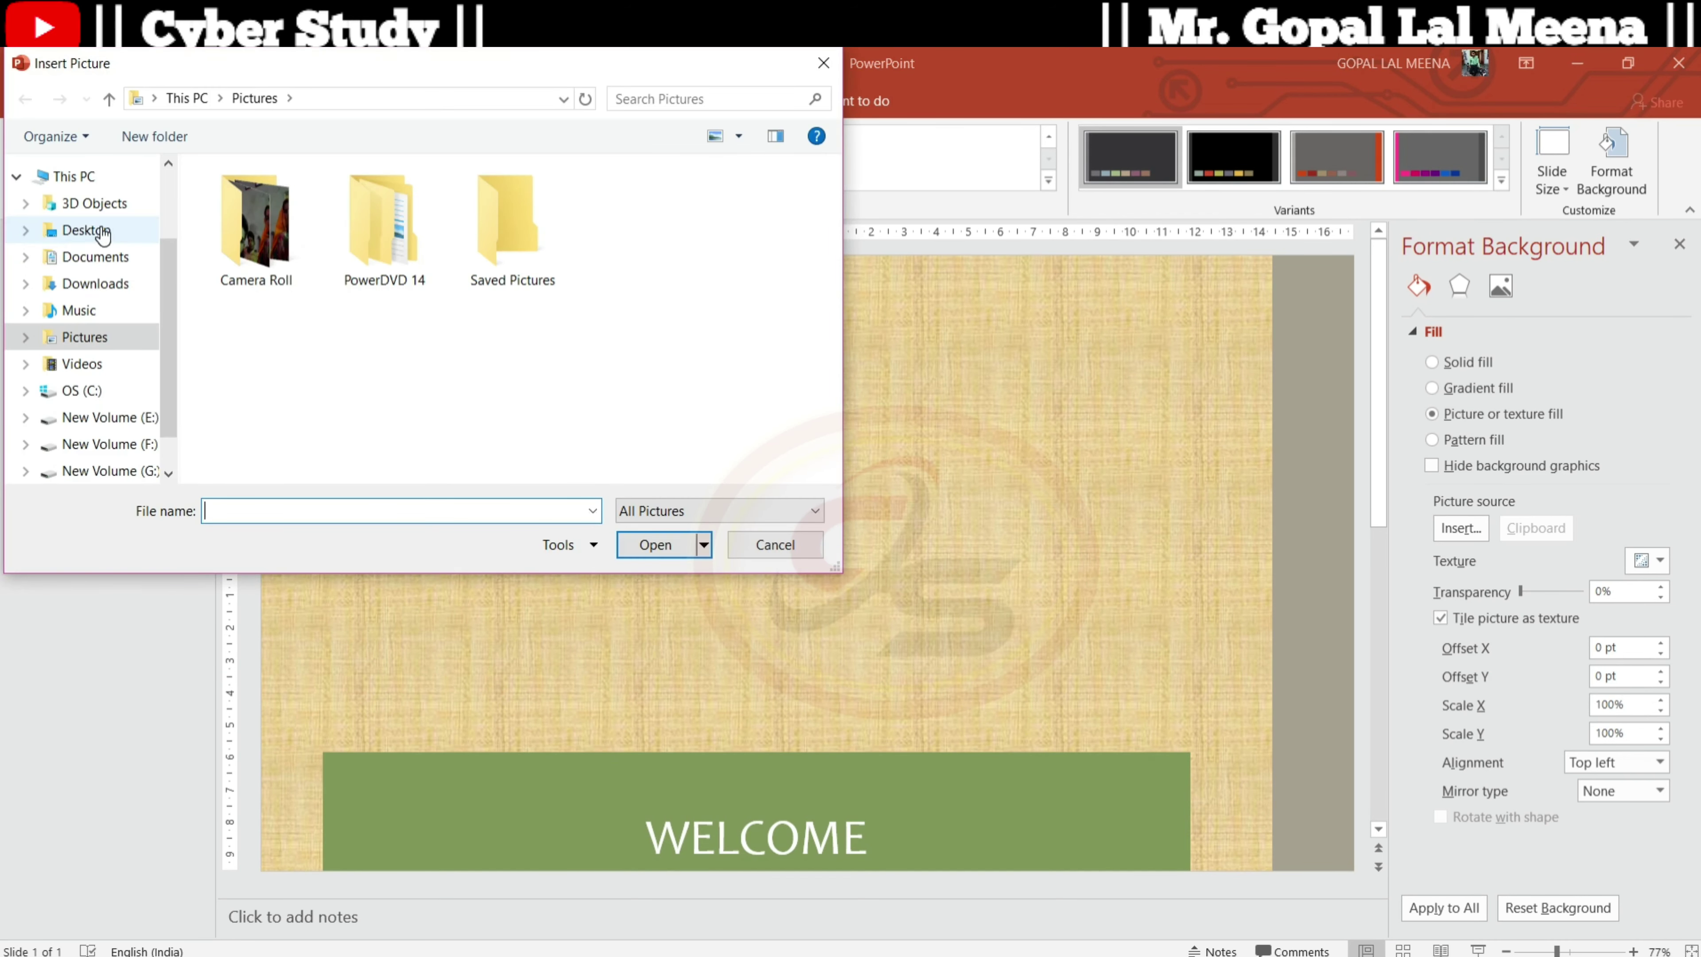
left_click(86, 230)
left_click(383, 211)
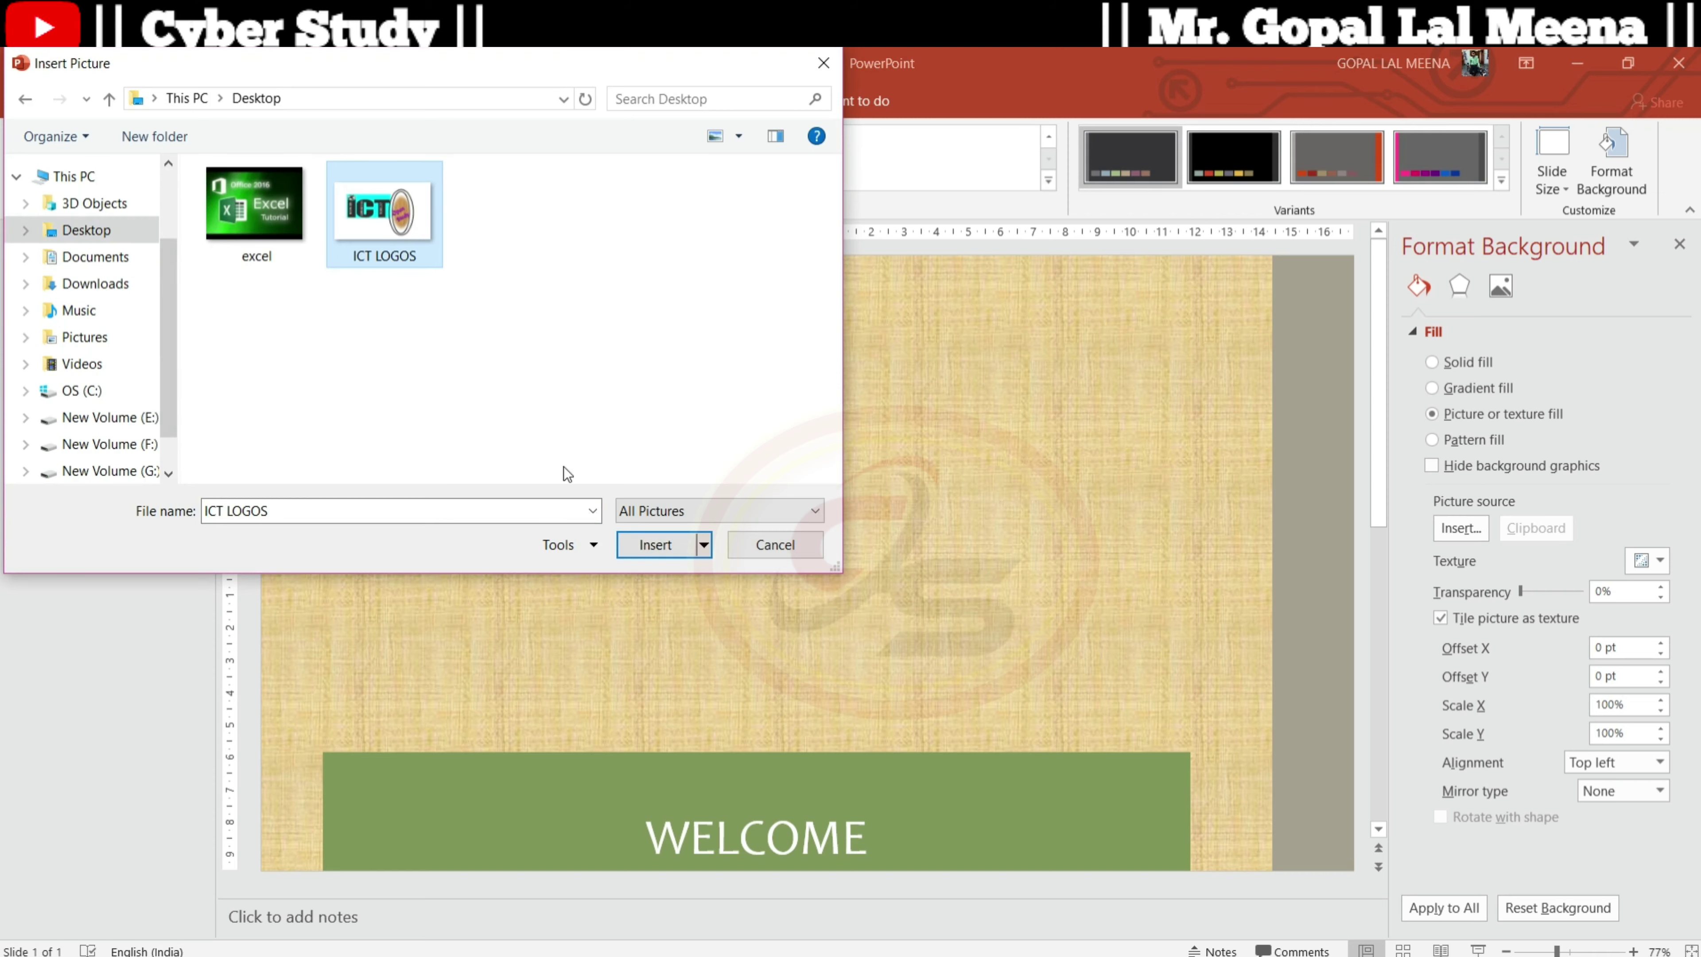
left_click(650, 544)
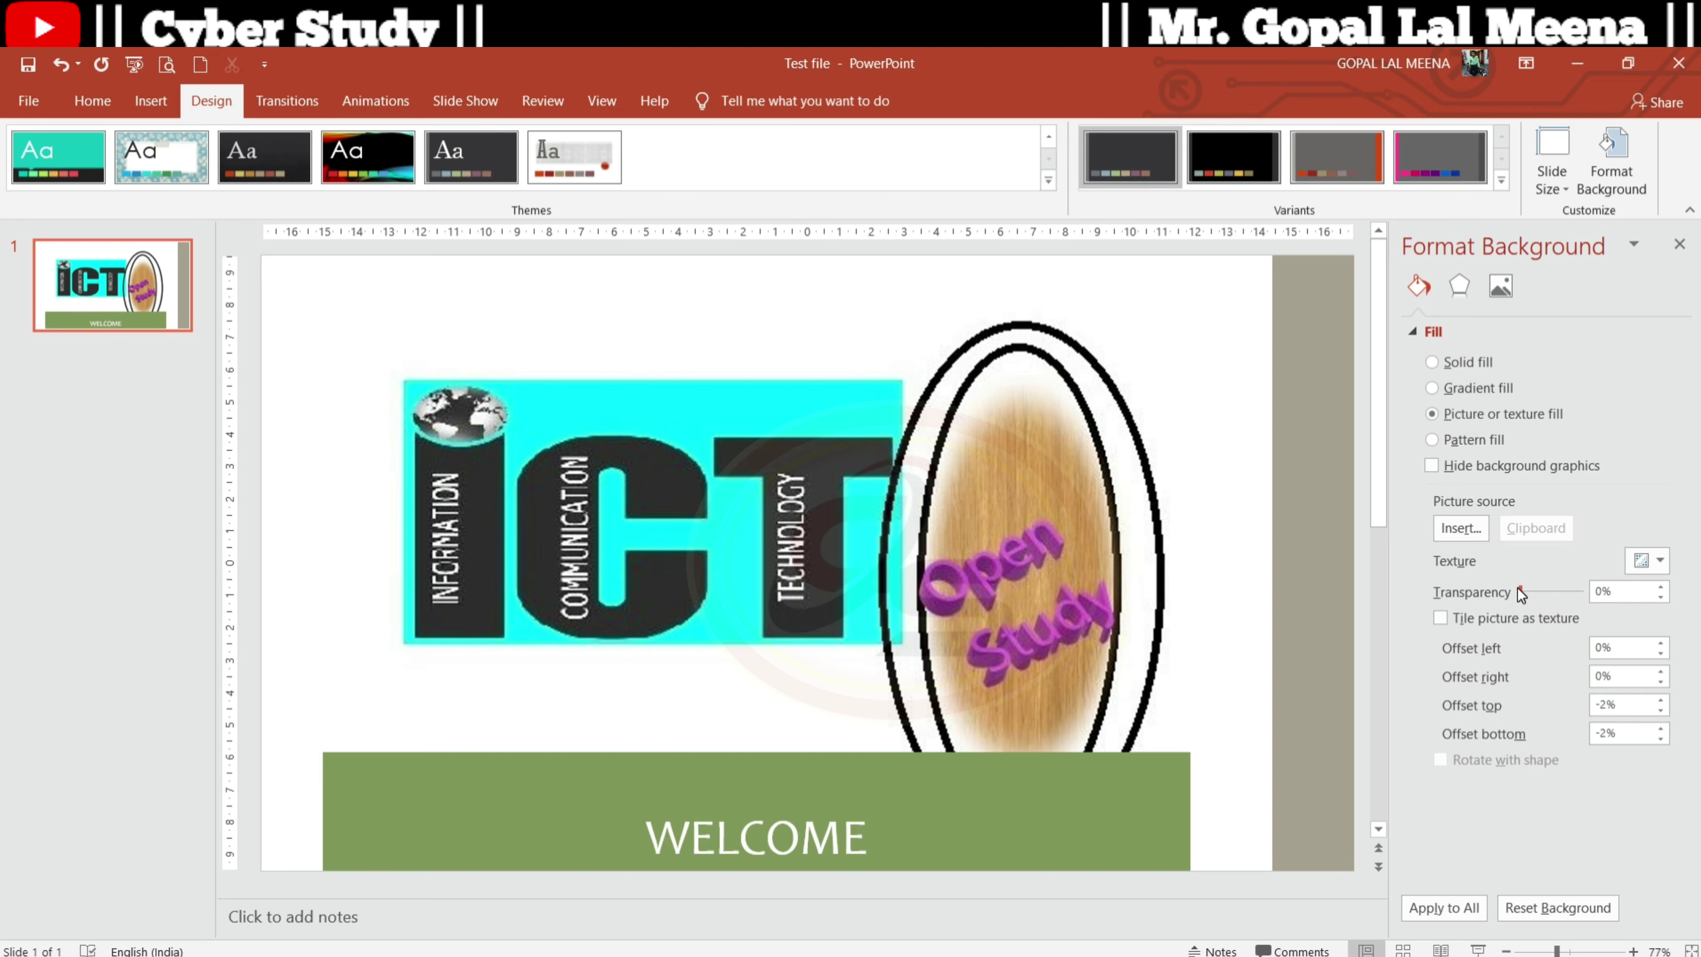
left_click_drag(1520, 593, 1568, 592)
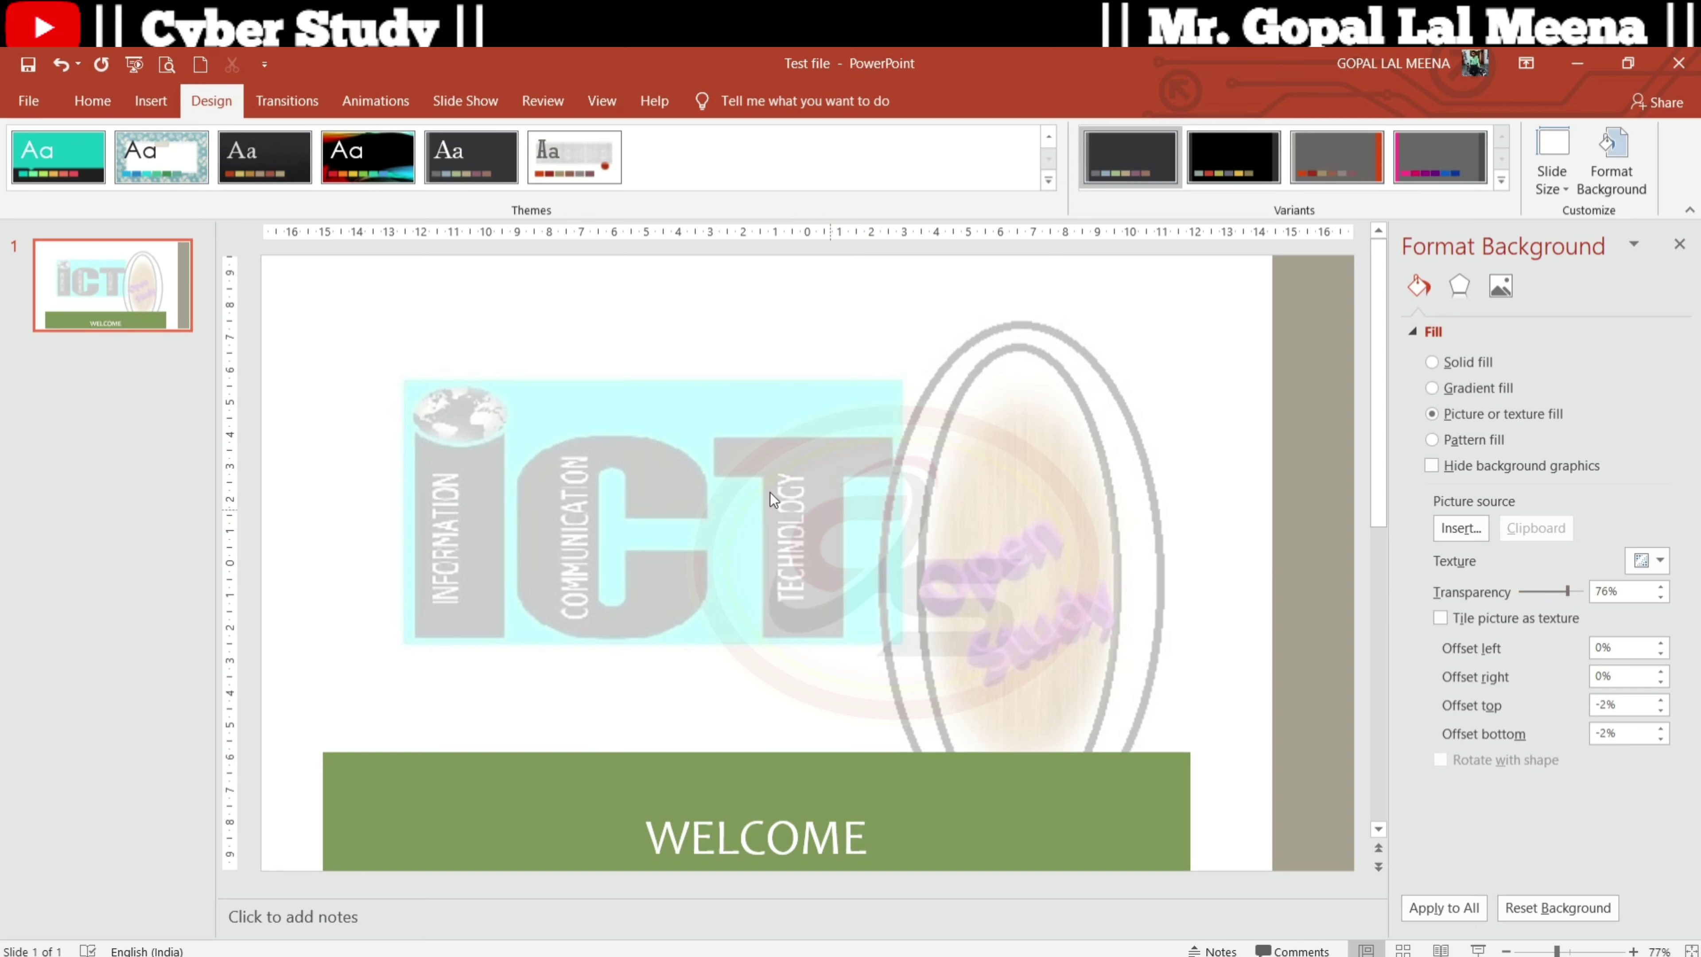
left_click(150, 100)
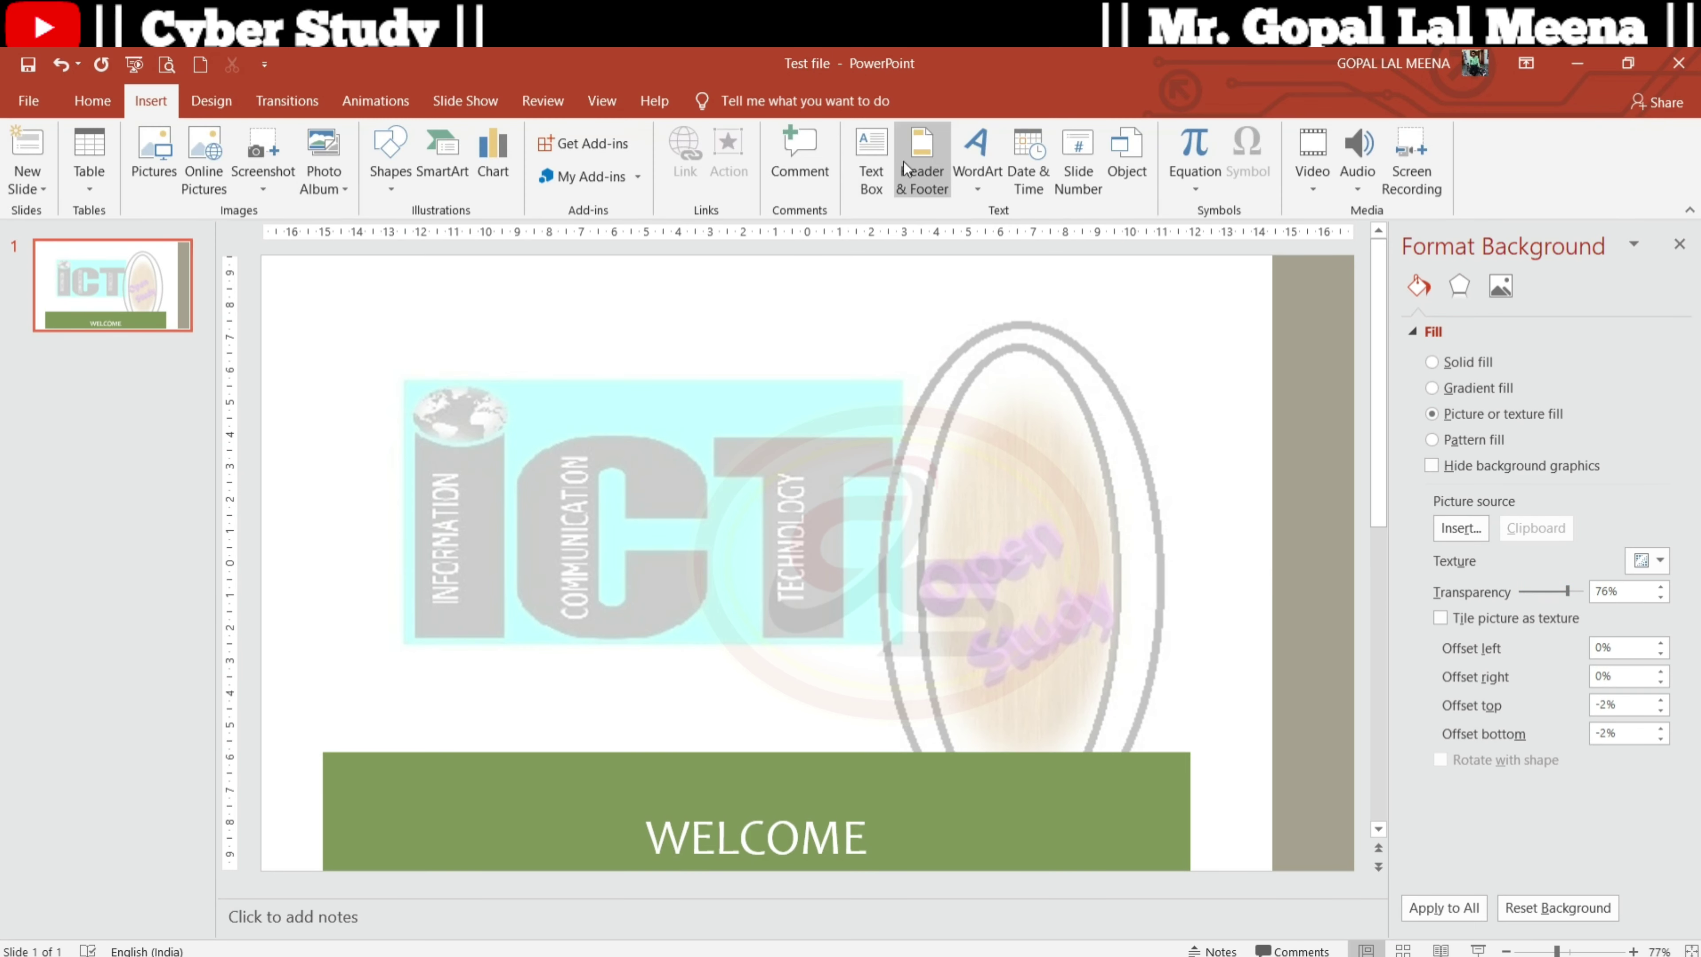
- Add a HELLO WORLD text box across the logo and fill it brown
left_click(884, 167)
left_click_drag(556, 441, 859, 521)
type("HELLO WORLD")
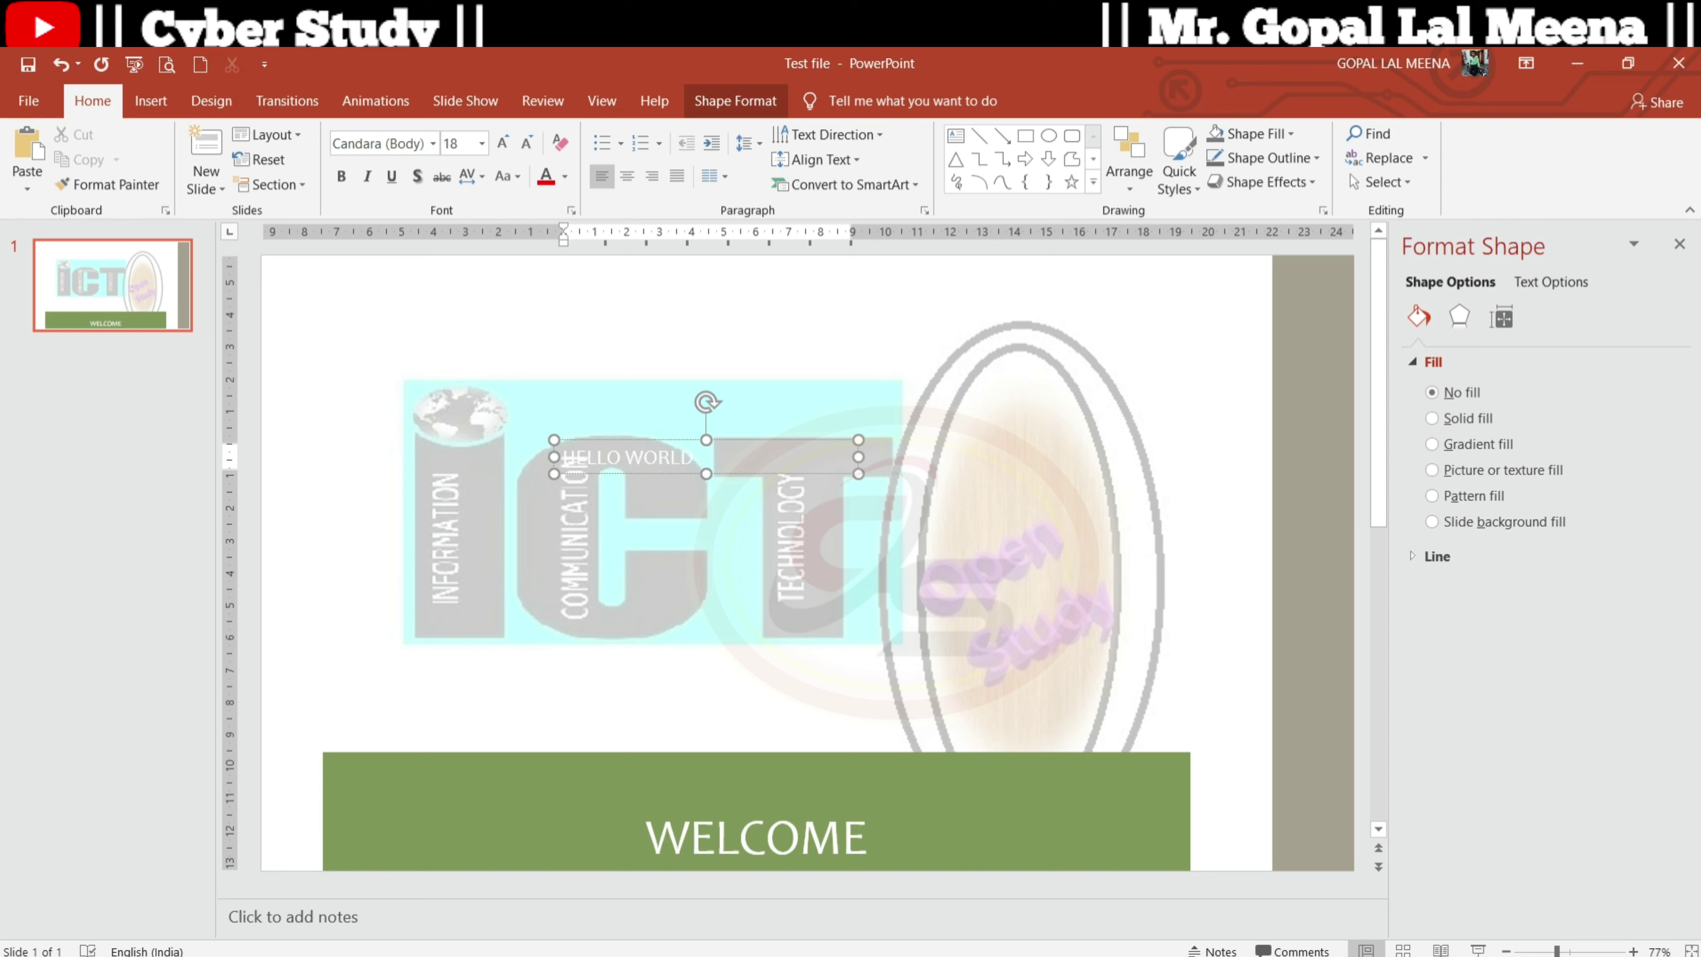
left_click_drag(710, 464, 763, 526)
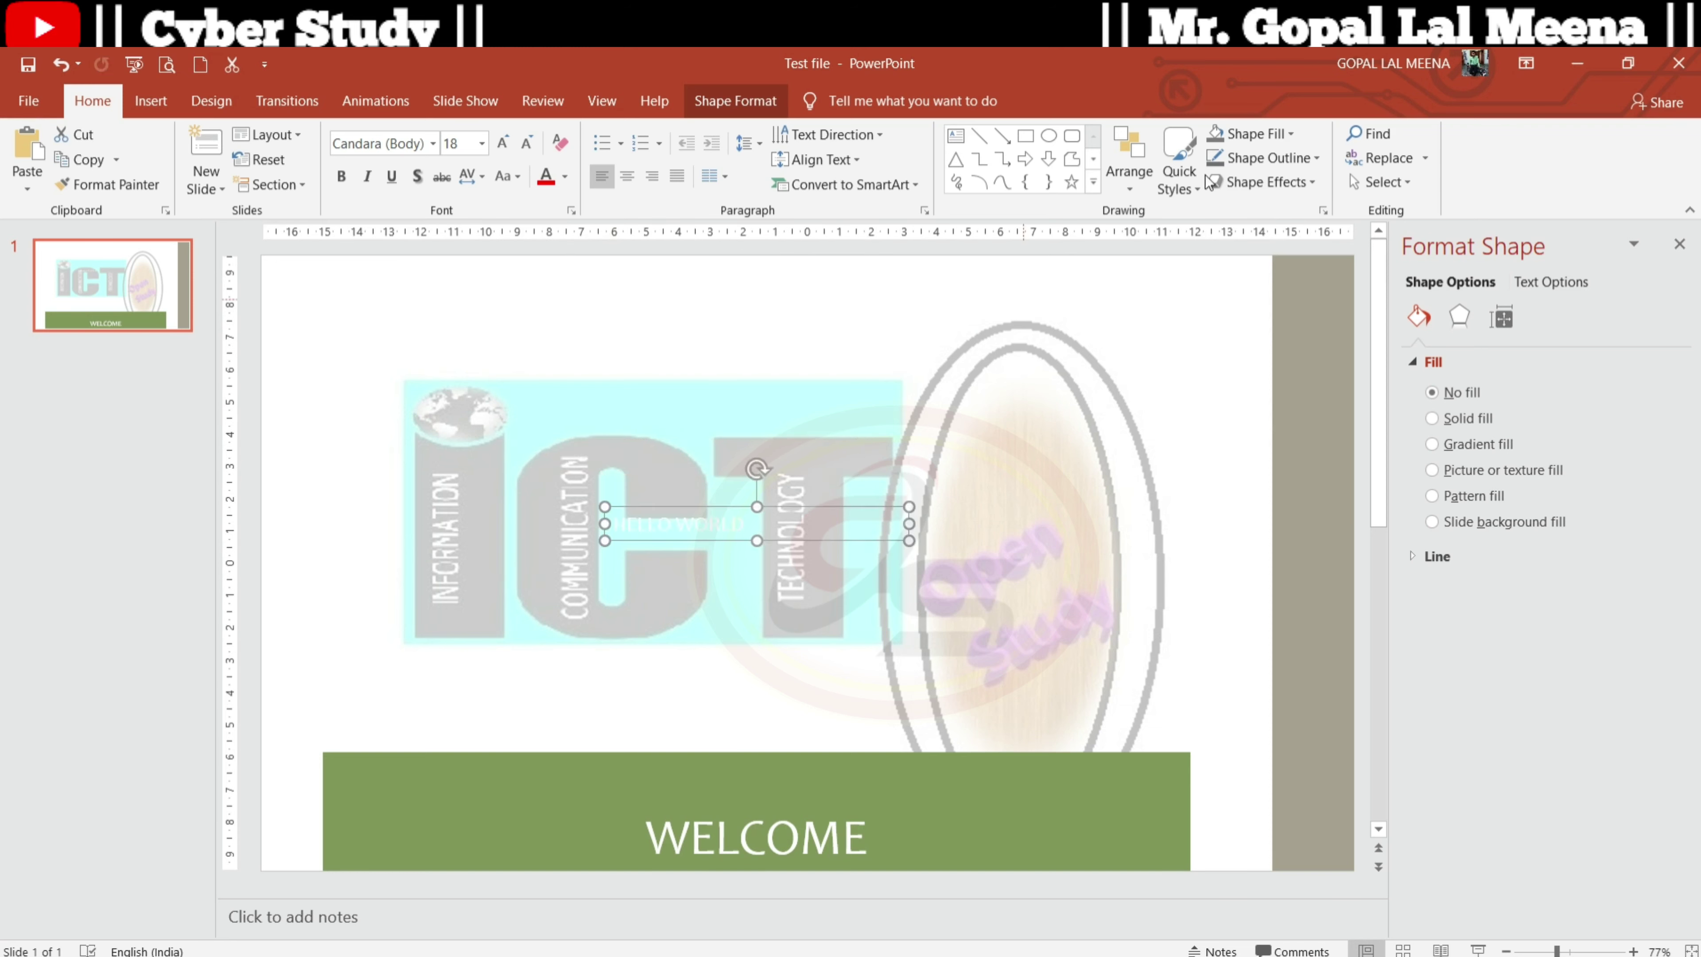
left_click(1287, 132)
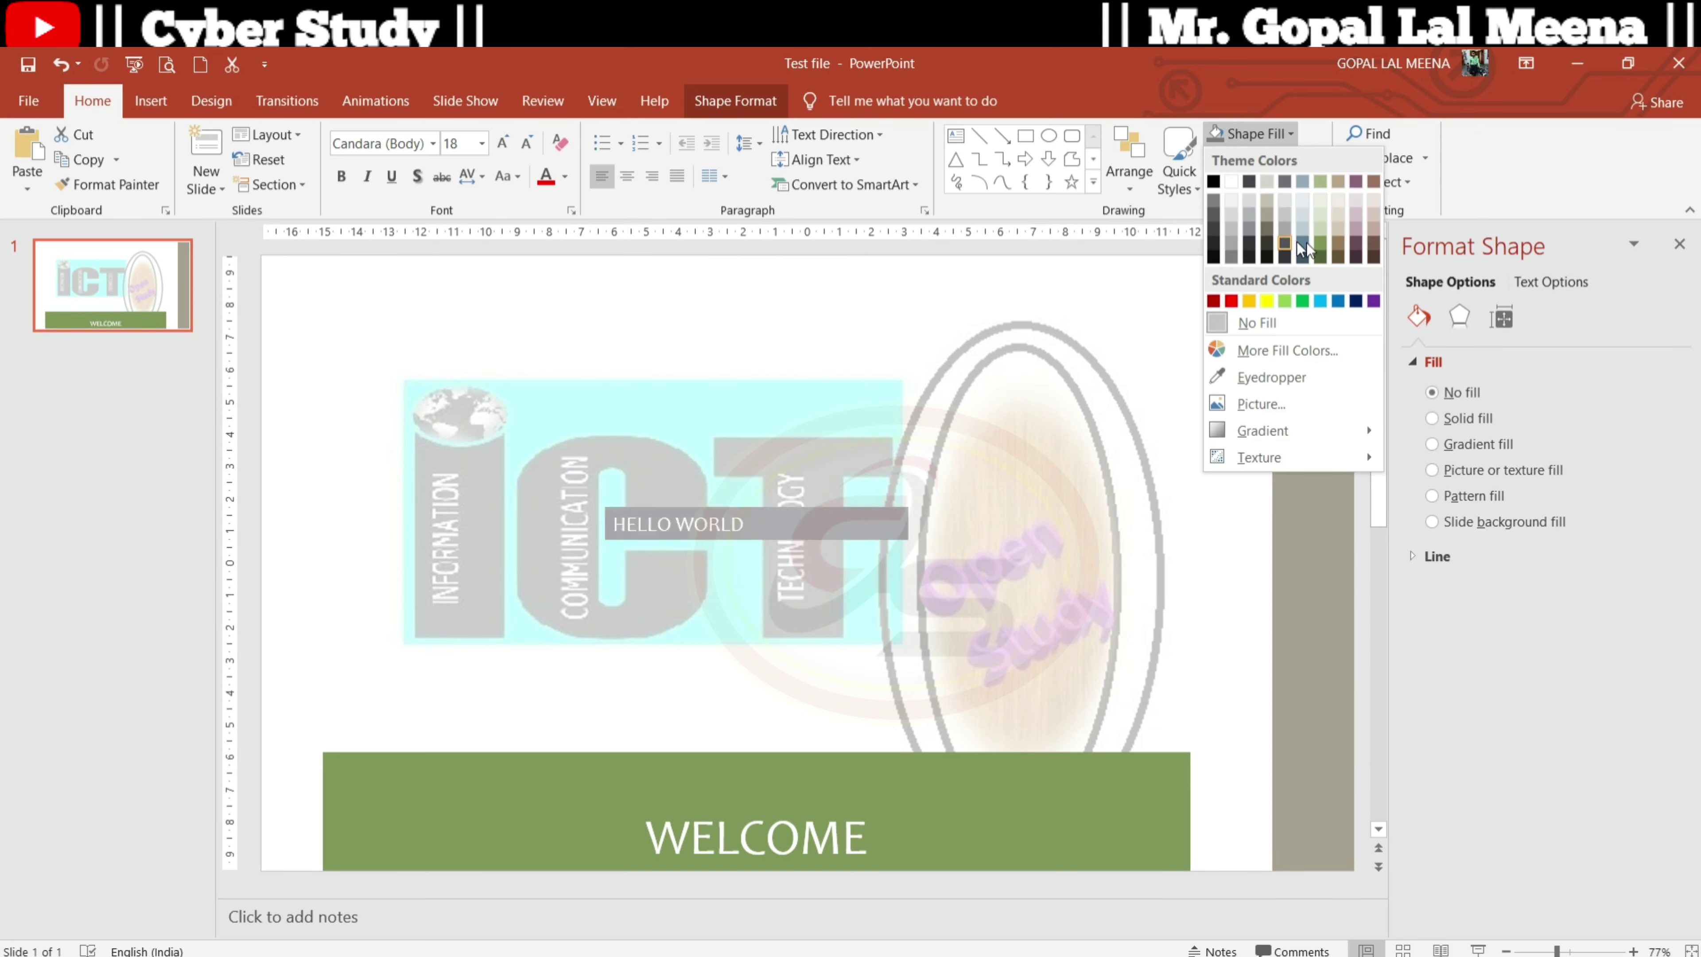
left_click(1334, 248)
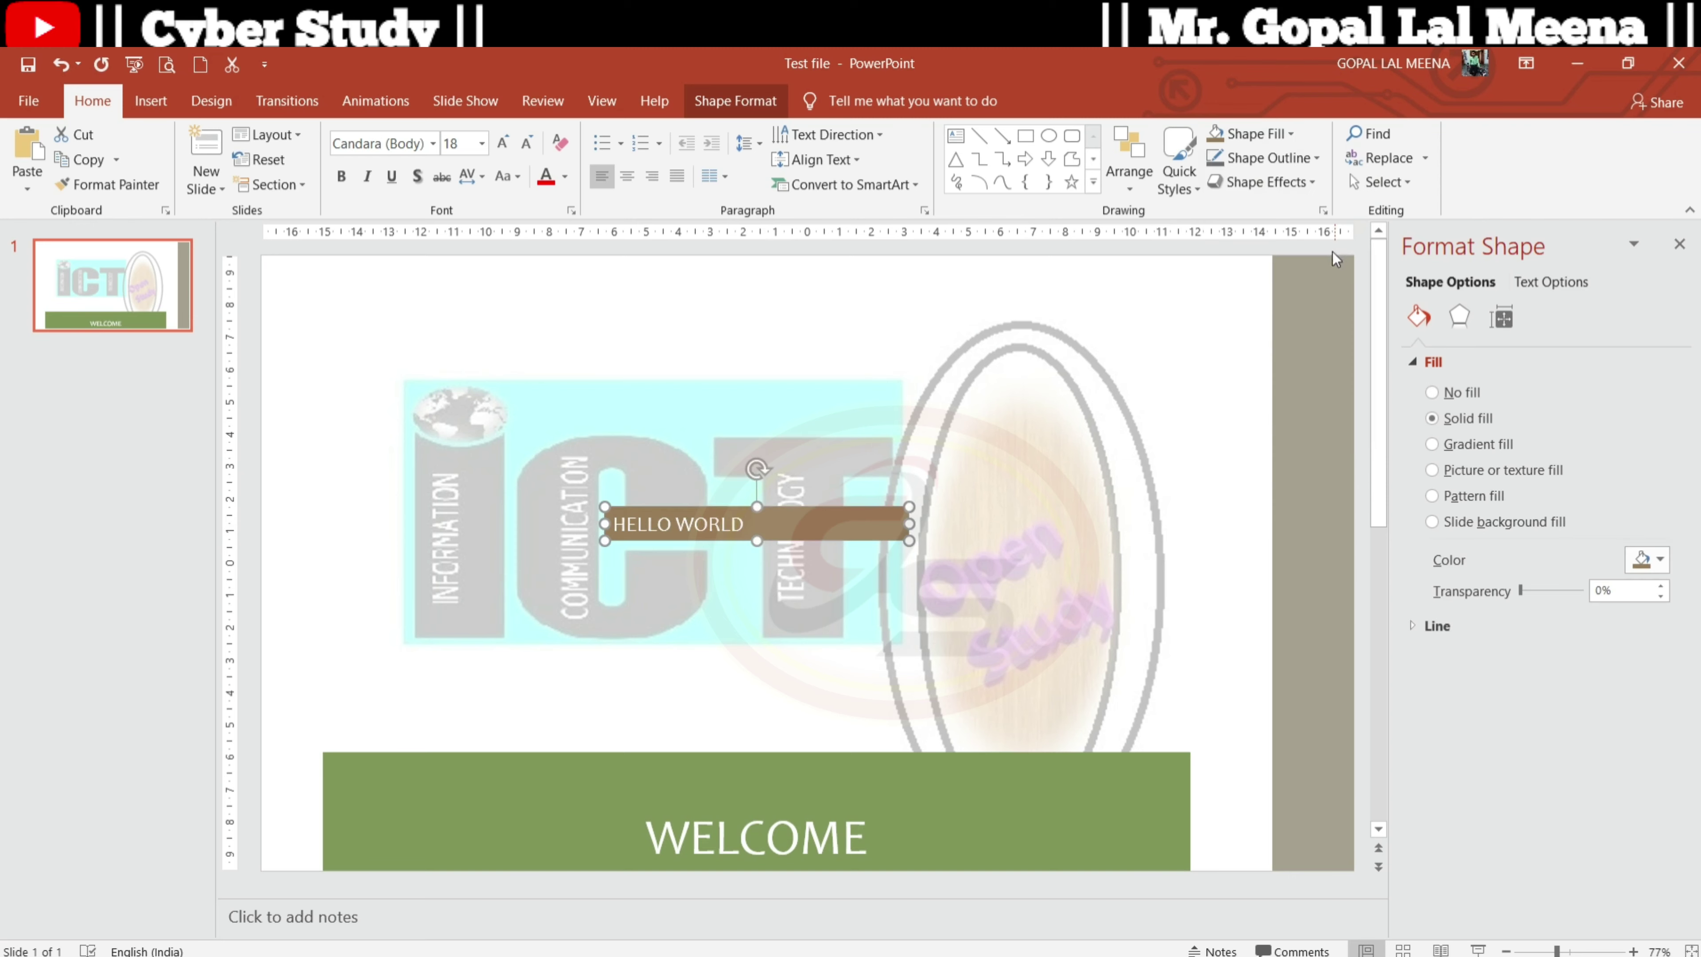
- Change the HELLO WORLD box to a dashed vertical pattern fill
left_click(1148, 421)
left_click(755, 516)
left_click(1457, 504)
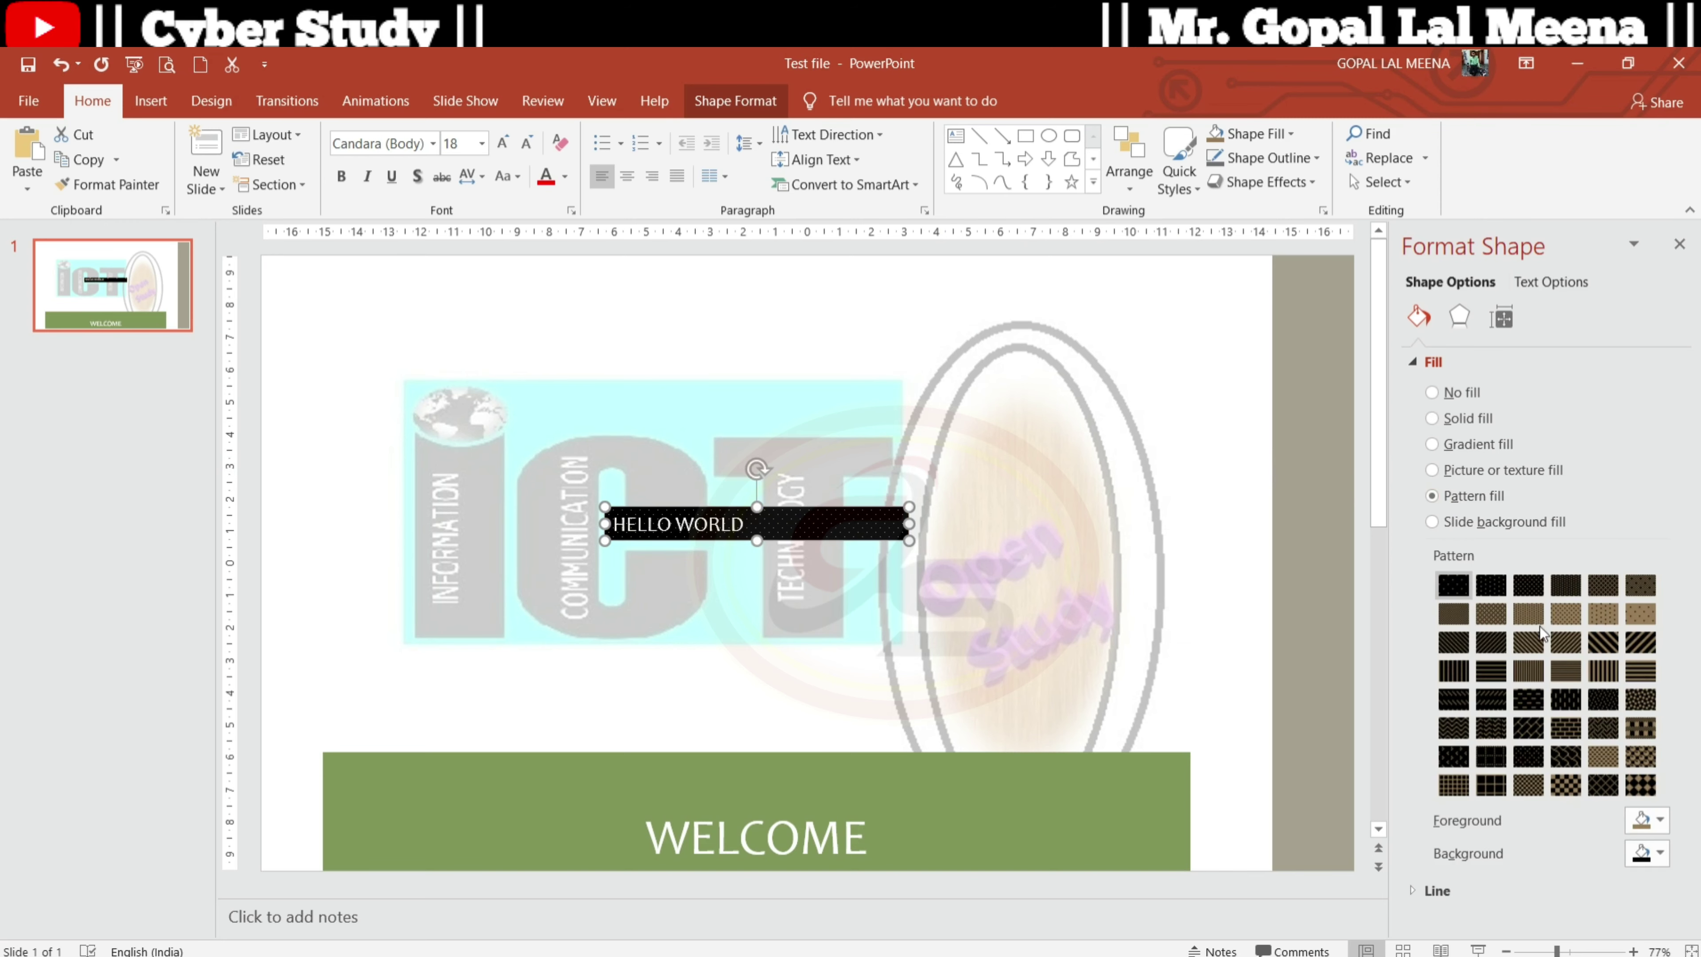
left_click(1539, 642)
left_click(1533, 699)
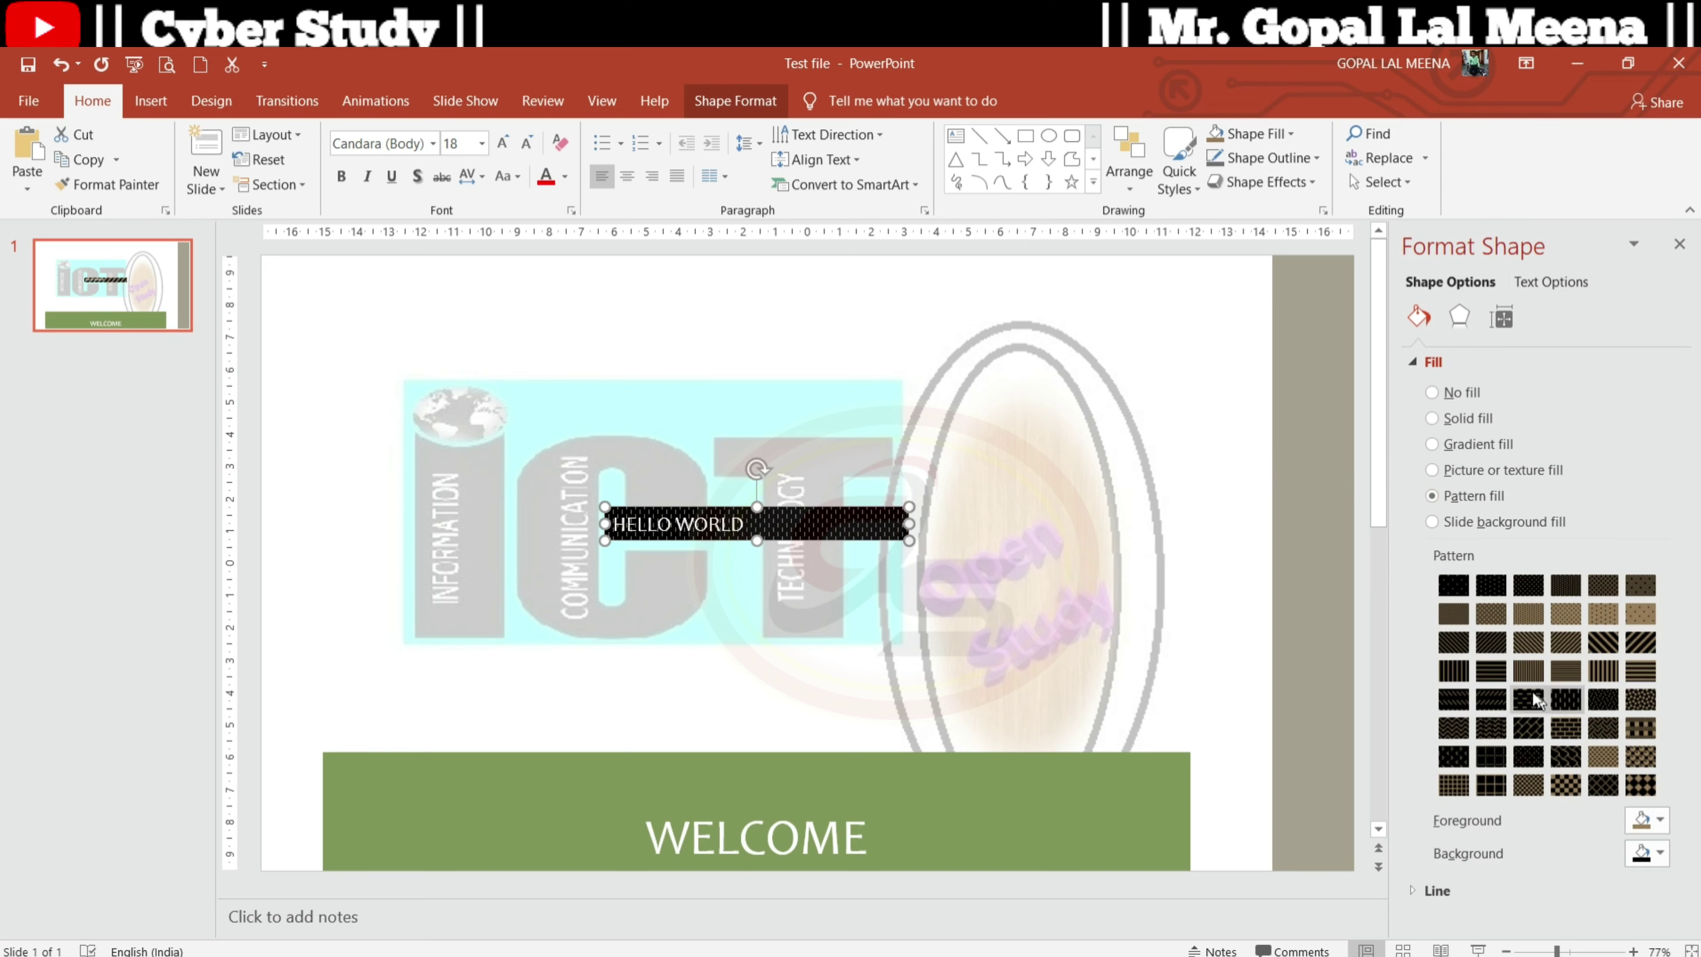
left_click(1032, 490)
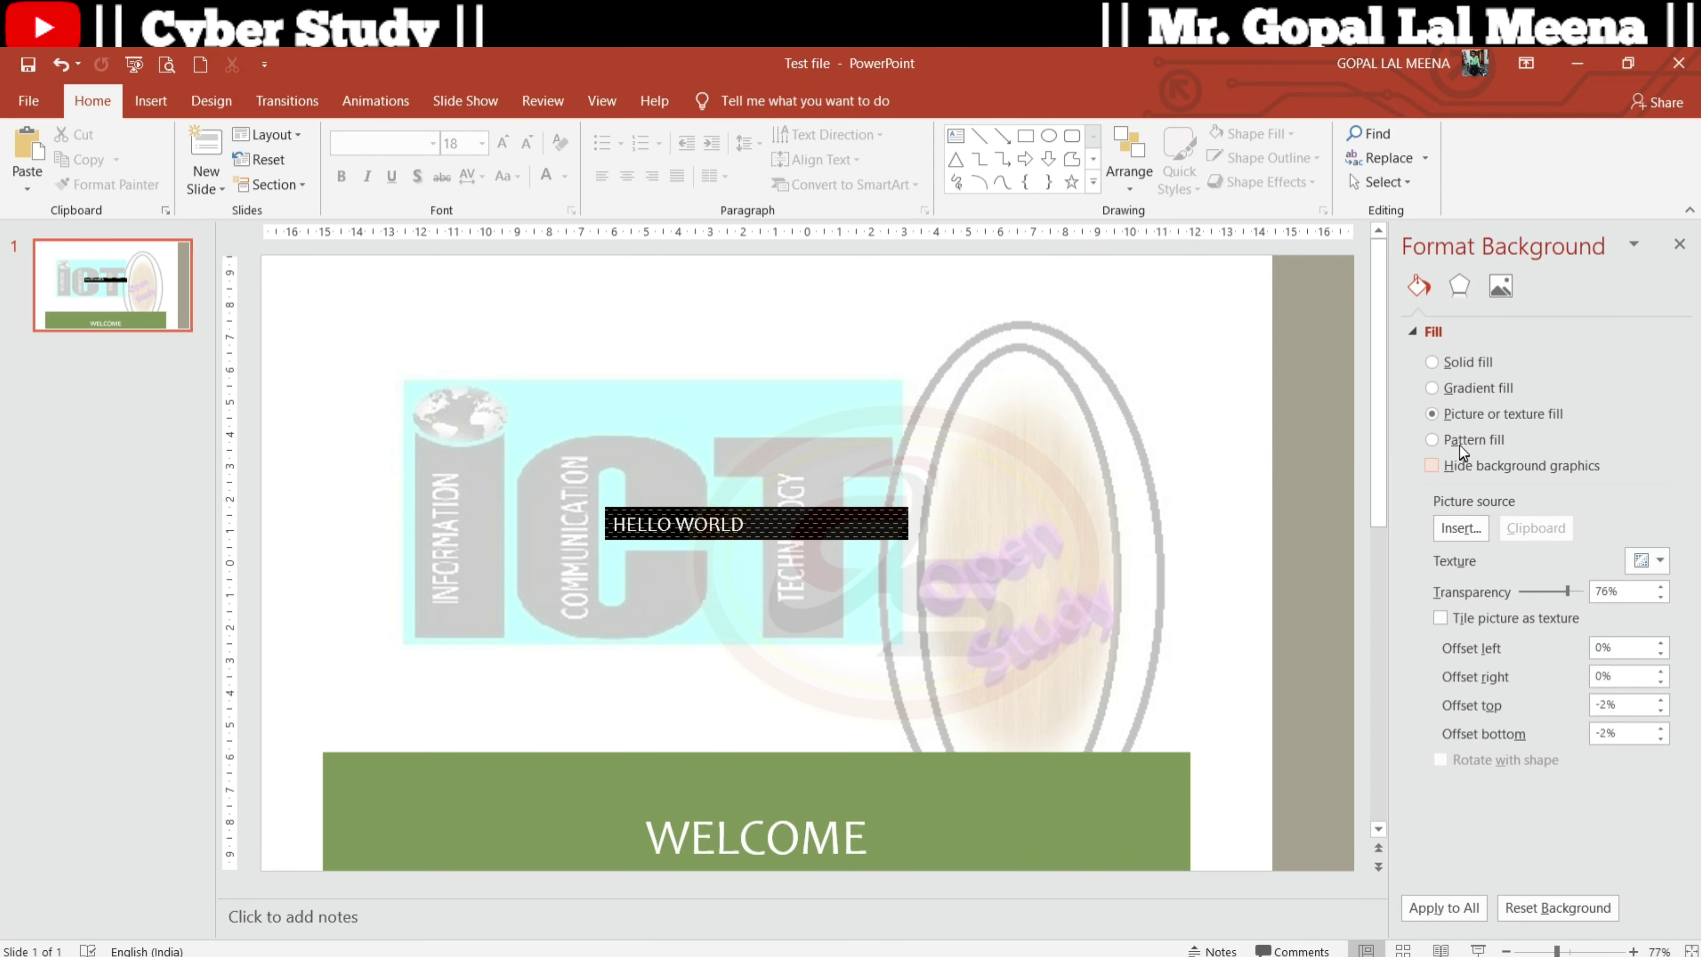
- Try several brown background patterns and toggle Hide background graphics on and off
left_click(1462, 439)
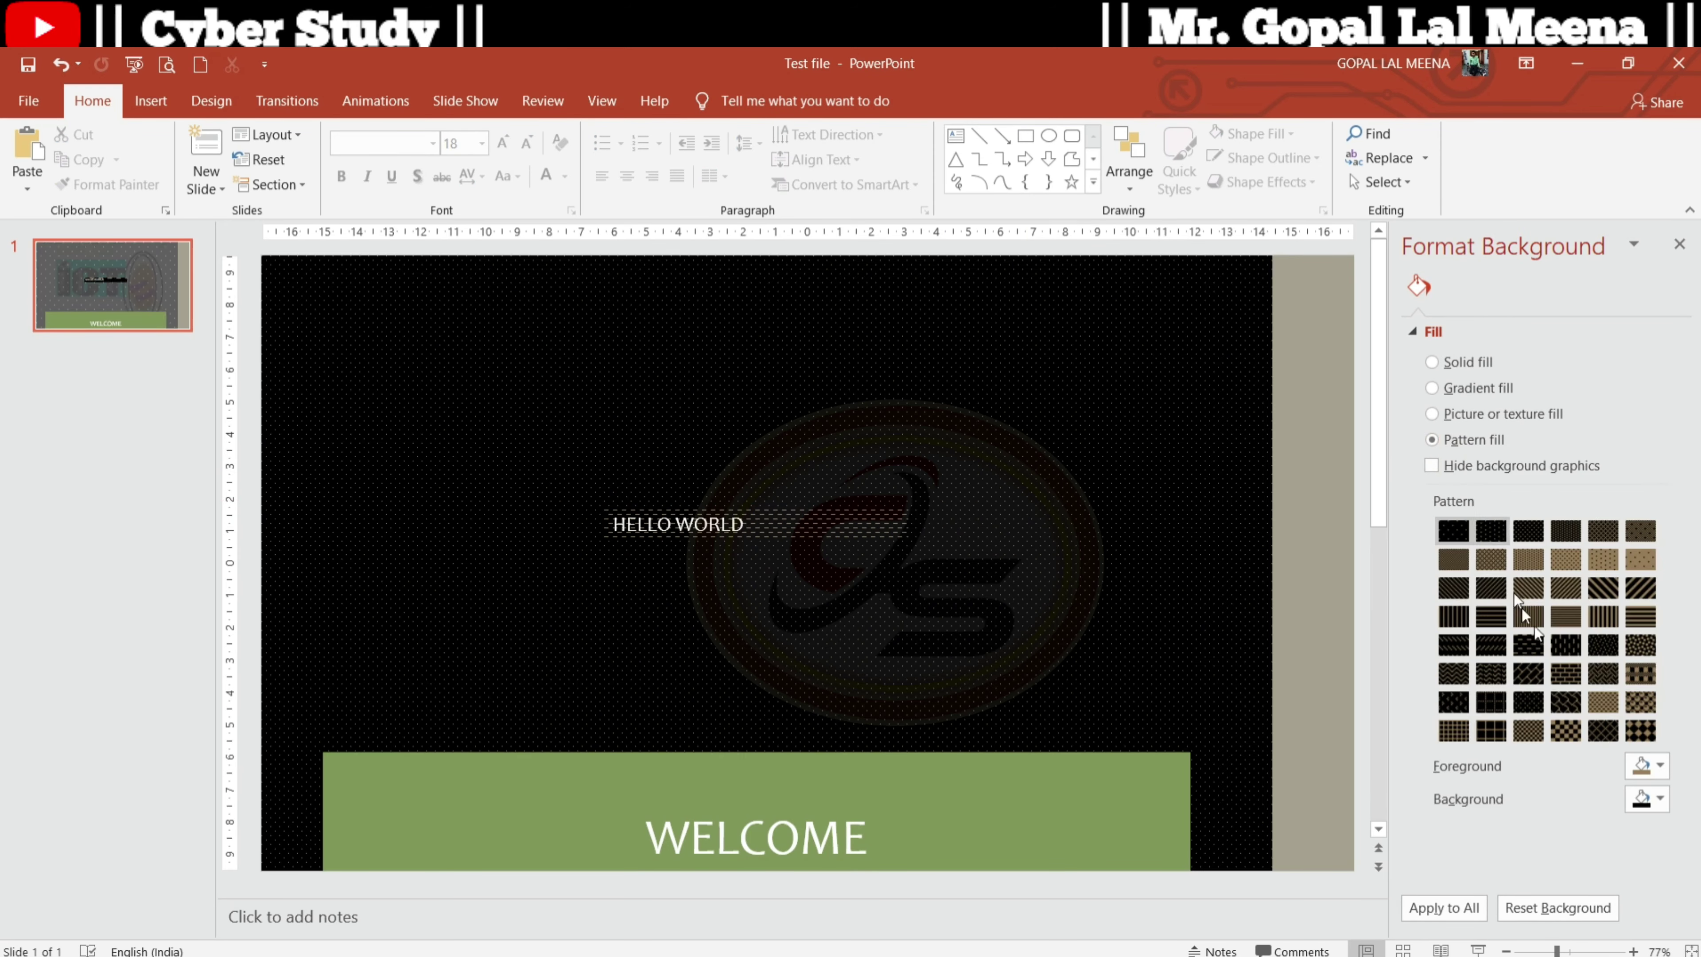
left_click(1603, 702)
left_click(1594, 619)
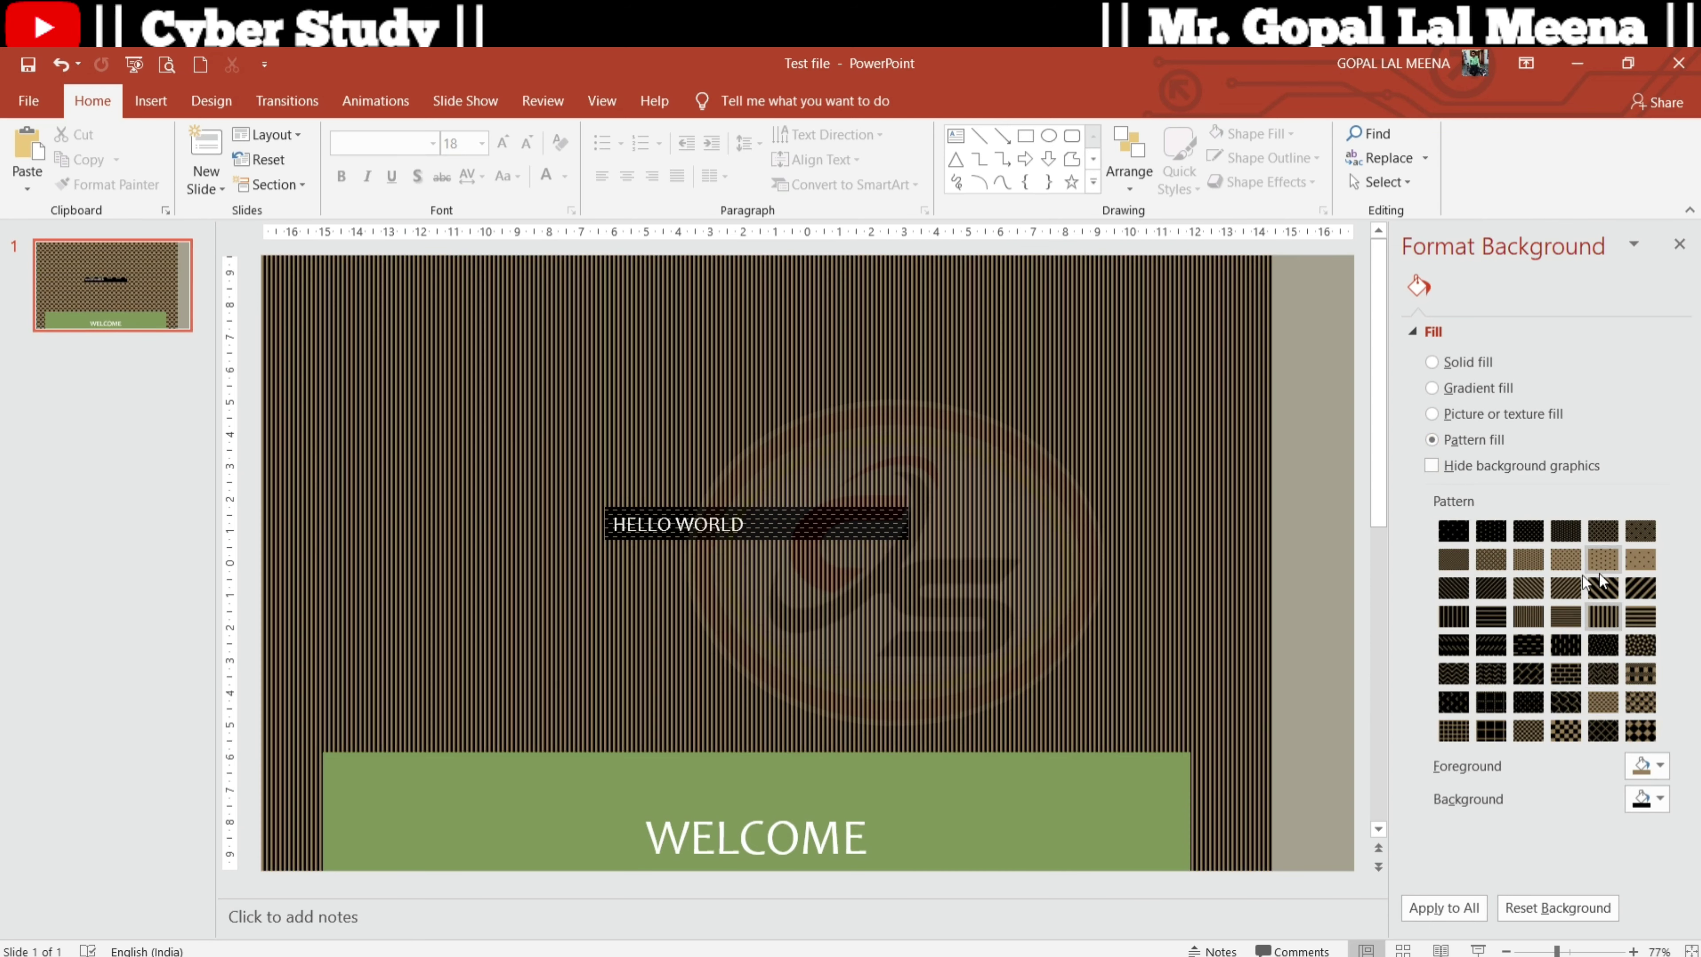
left_click(1603, 559)
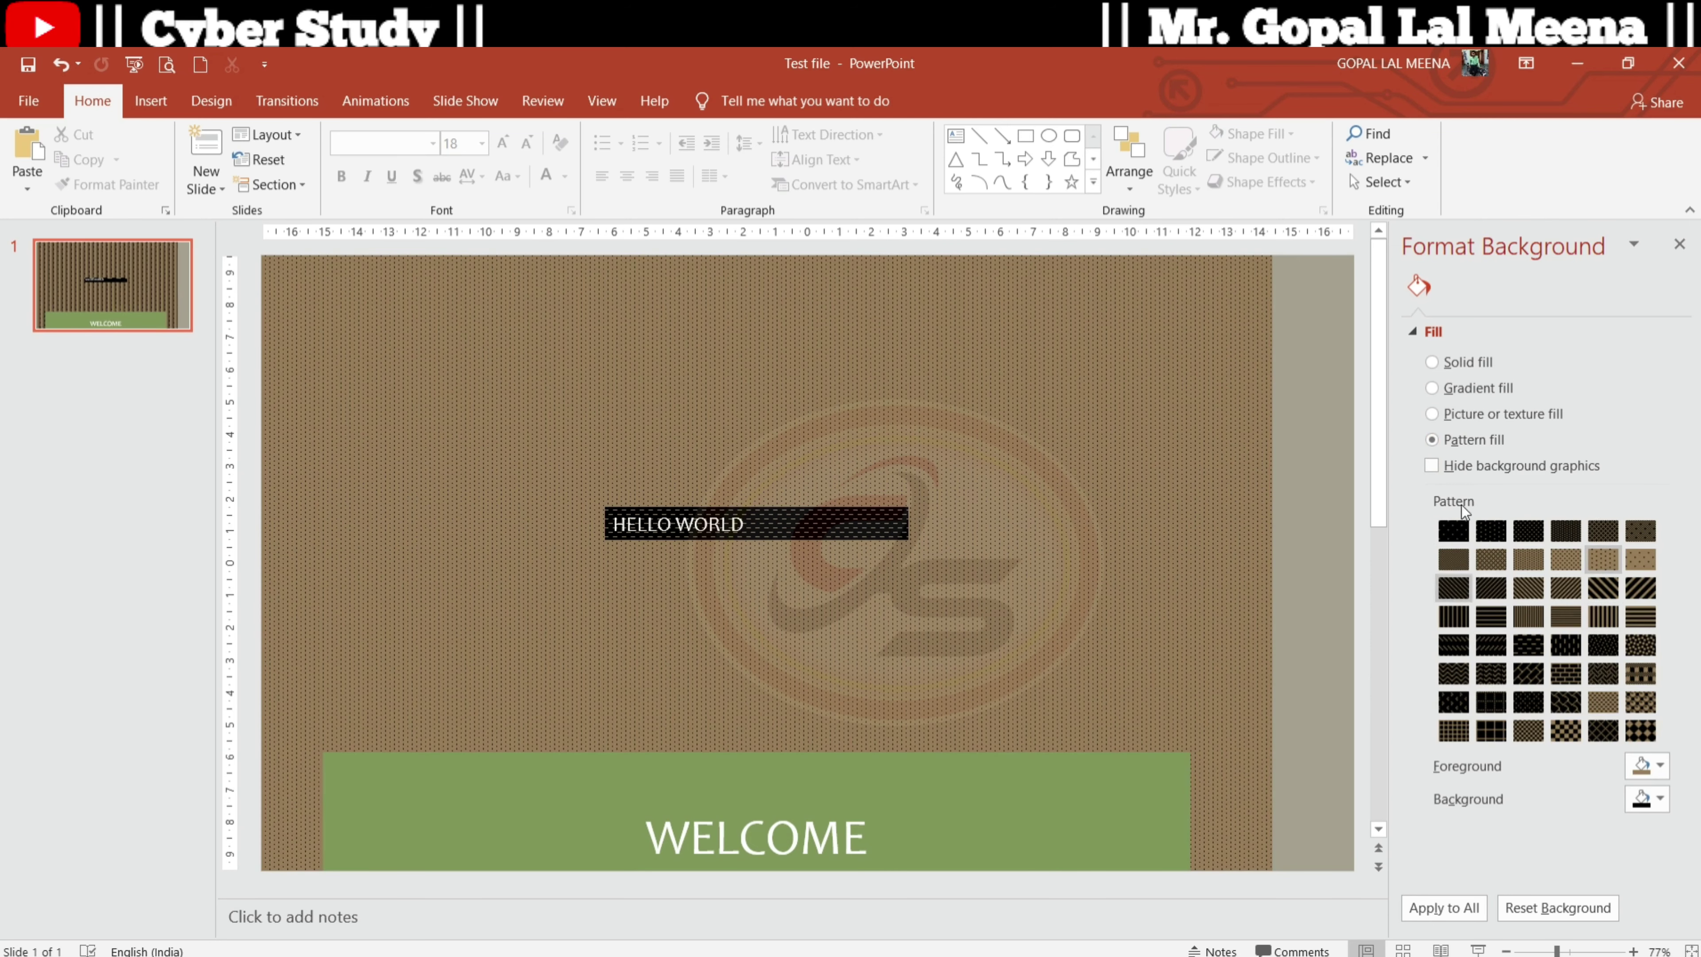
left_click(1470, 468)
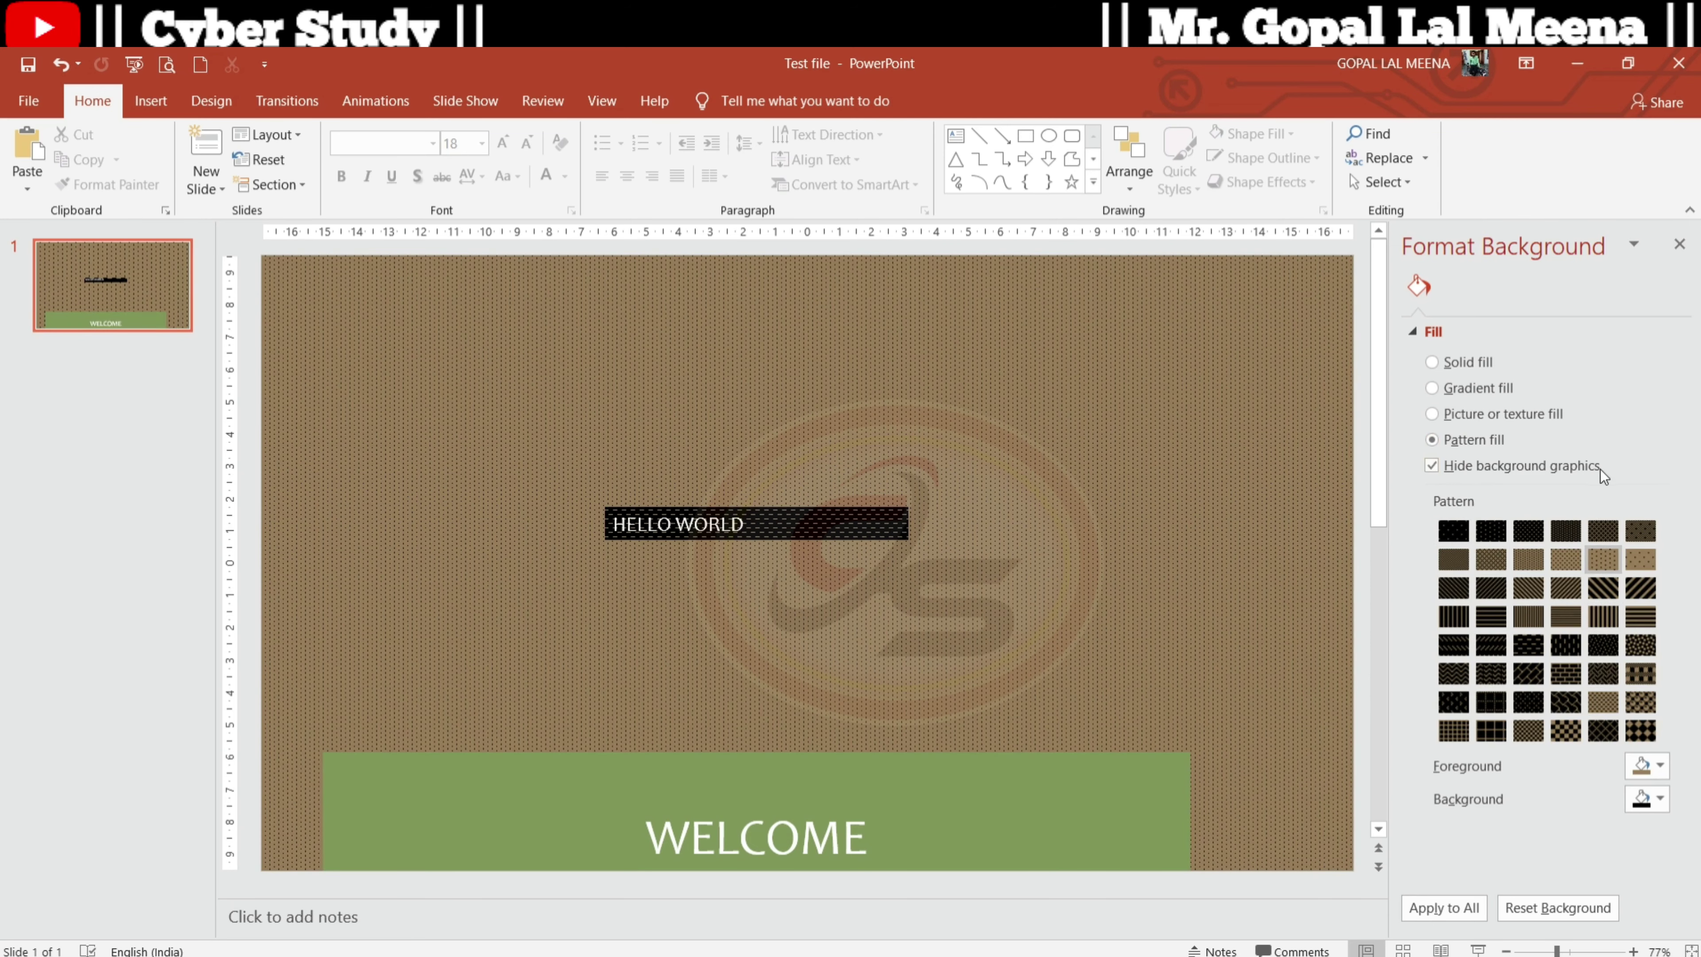
left_click(1540, 587)
left_click(1473, 465)
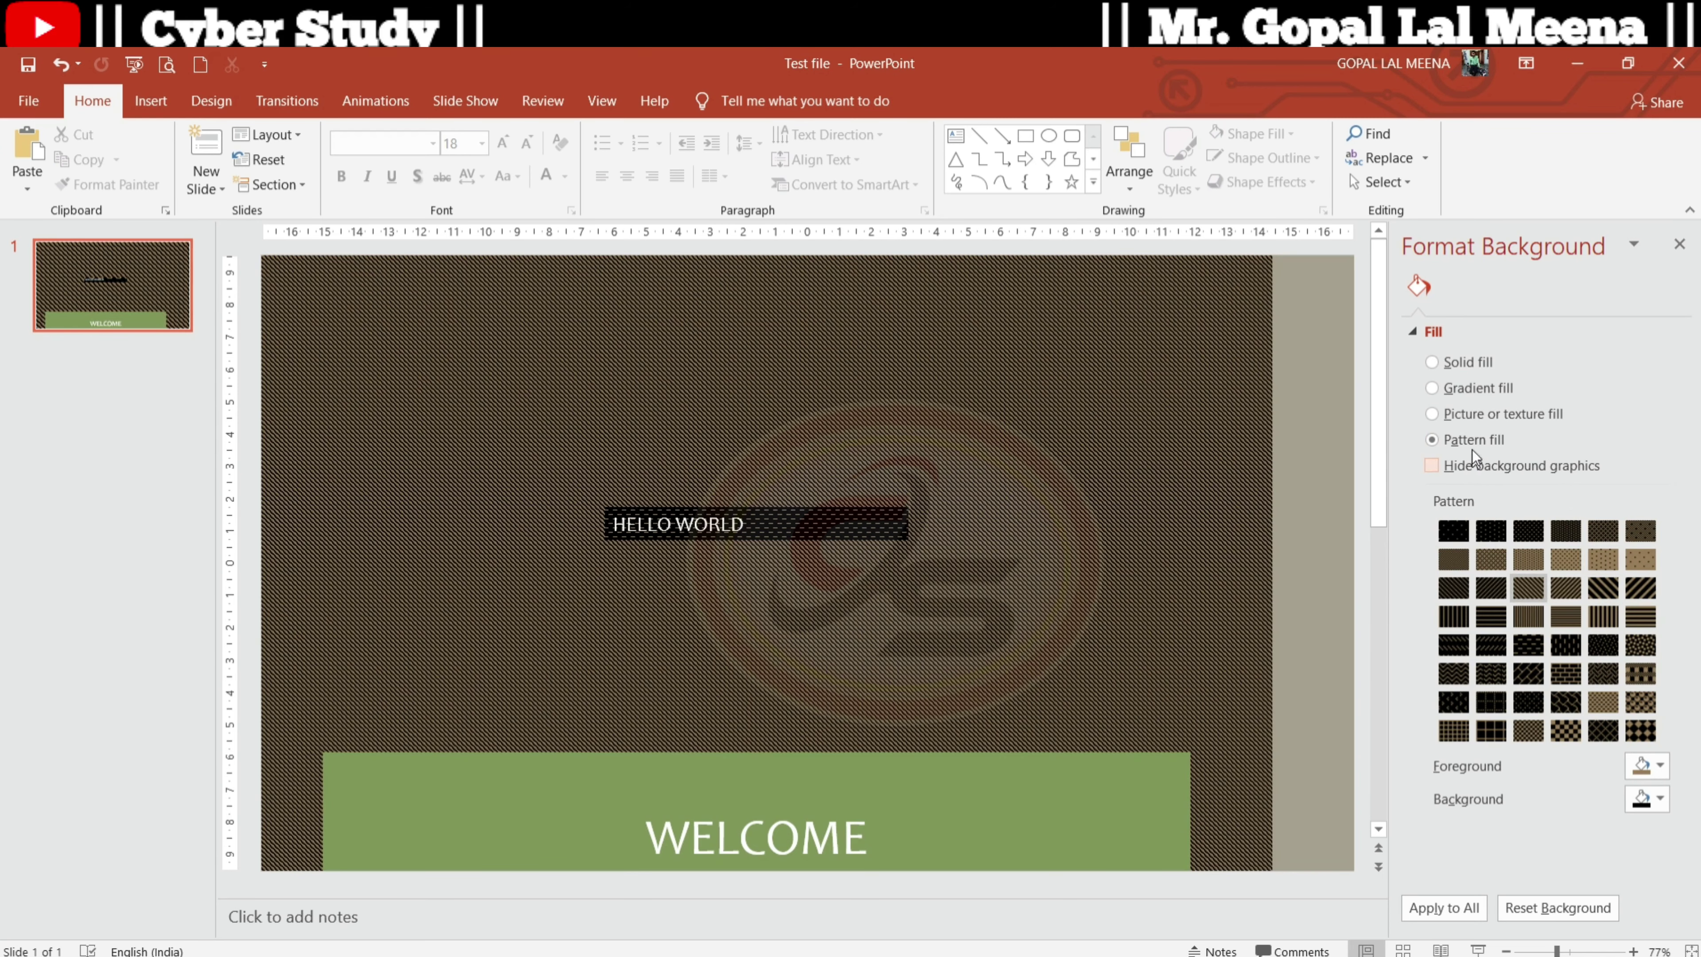
- Switch the background to a picture or texture fill, adjusting the horizontal offset
left_click(1432, 413)
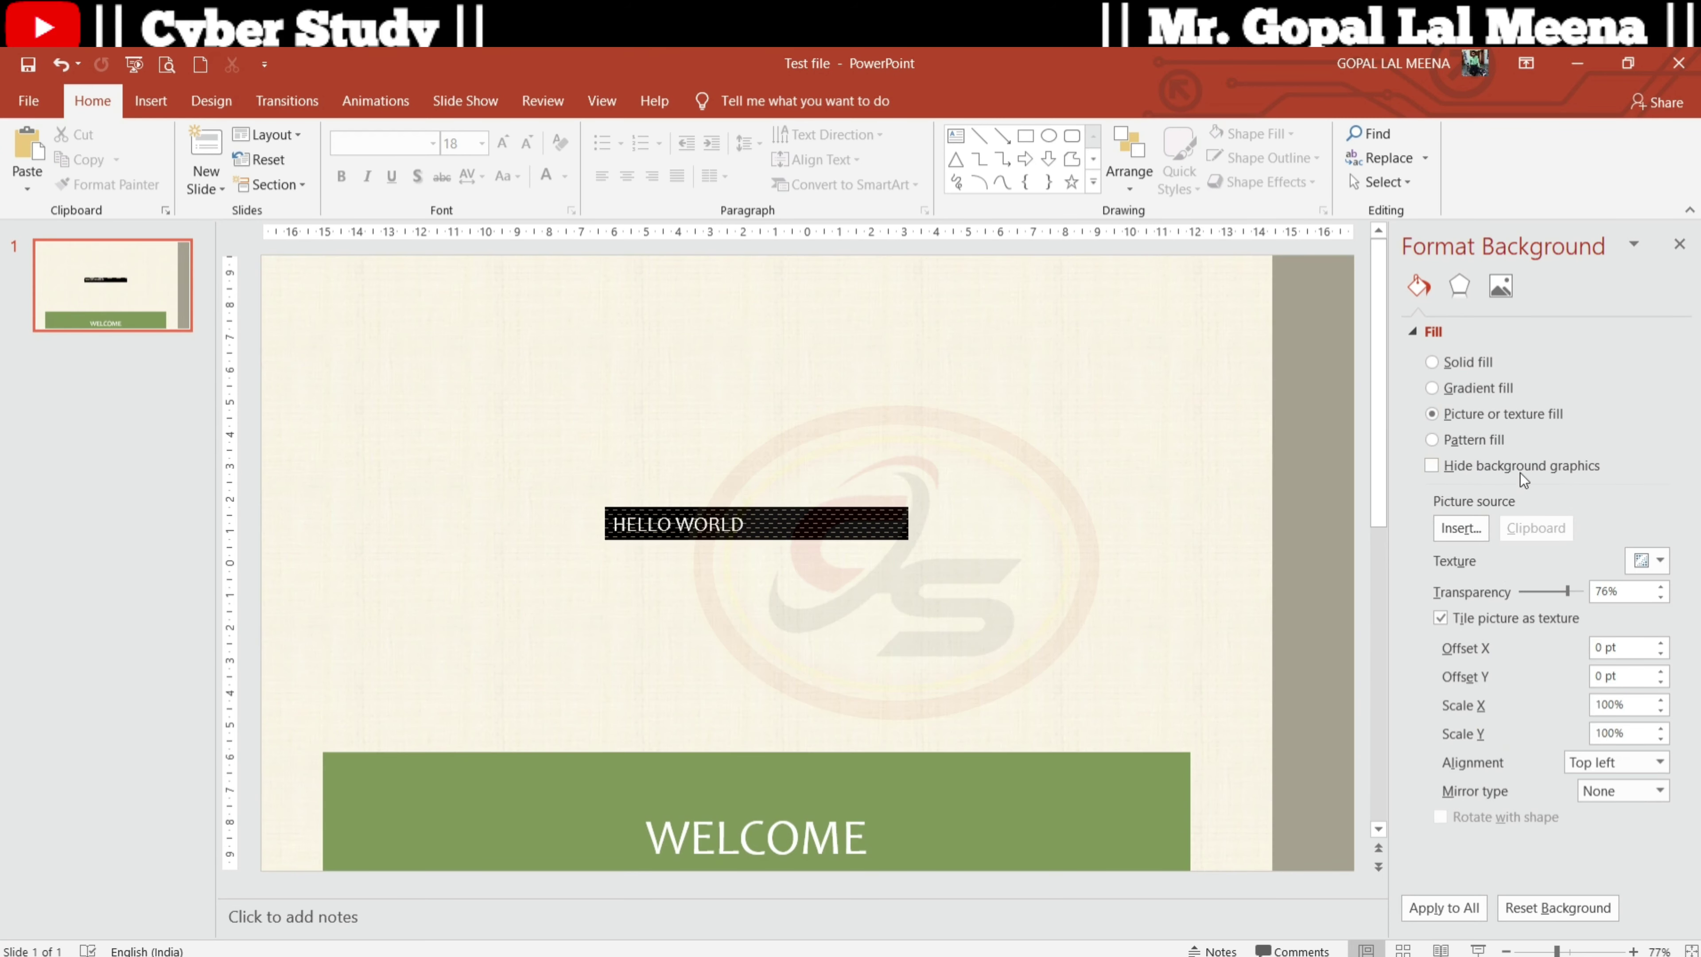
left_click(1662, 642)
left_click(1448, 443)
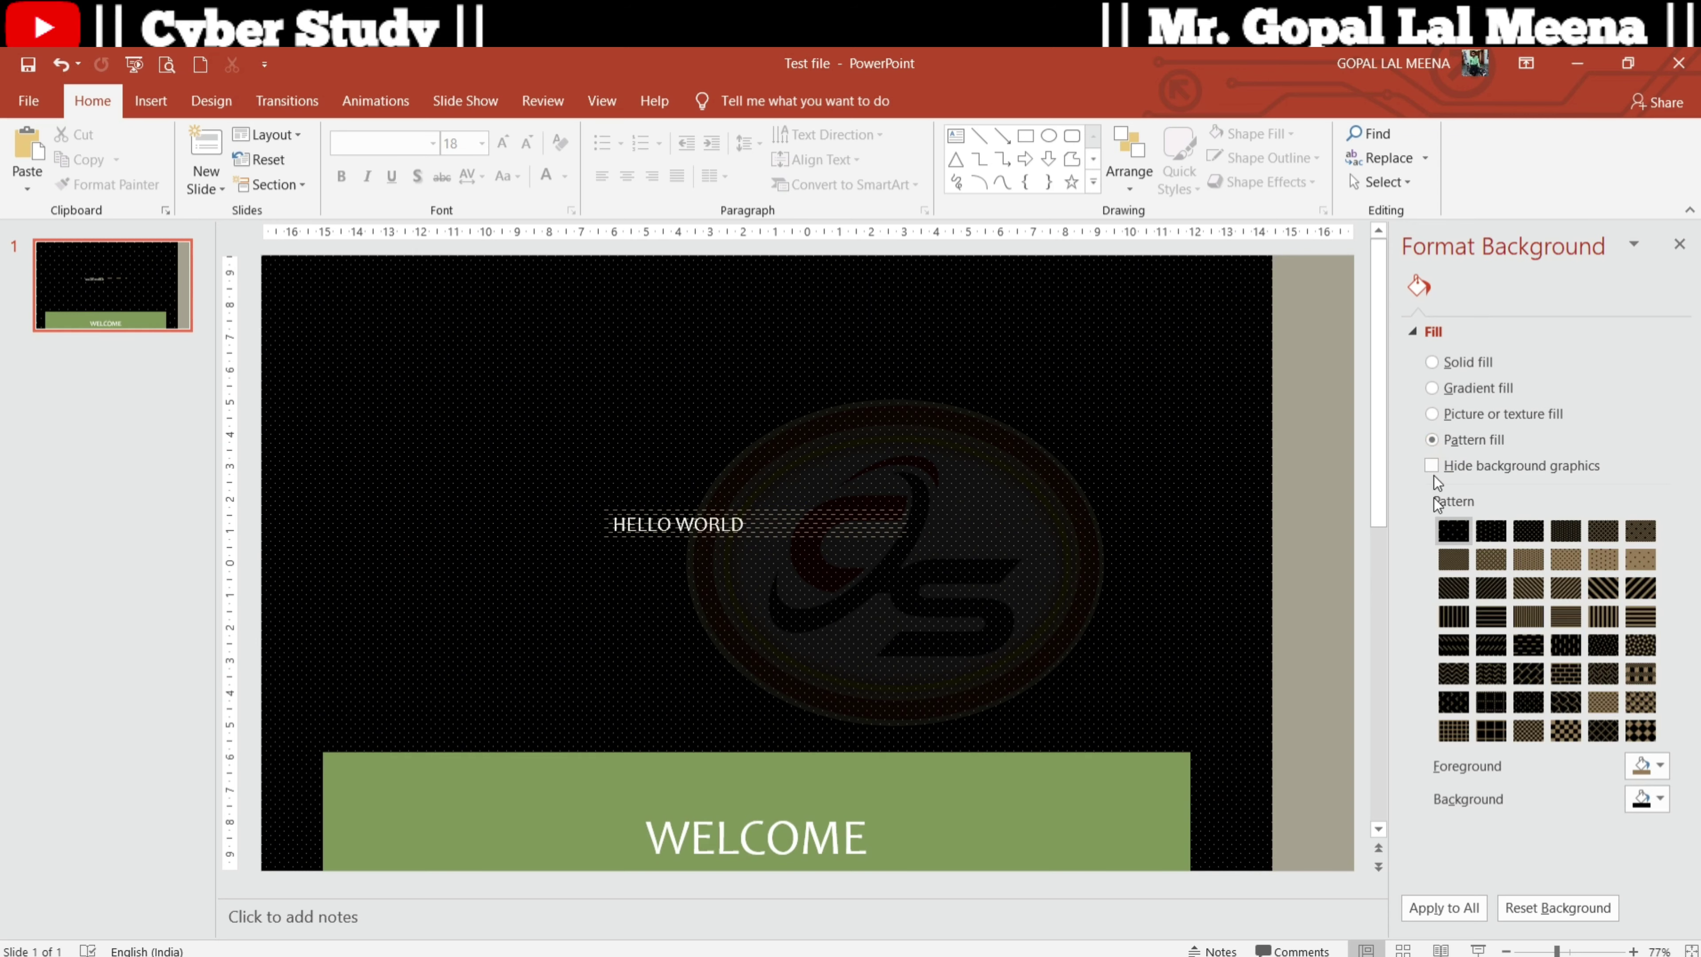
left_click(1463, 416)
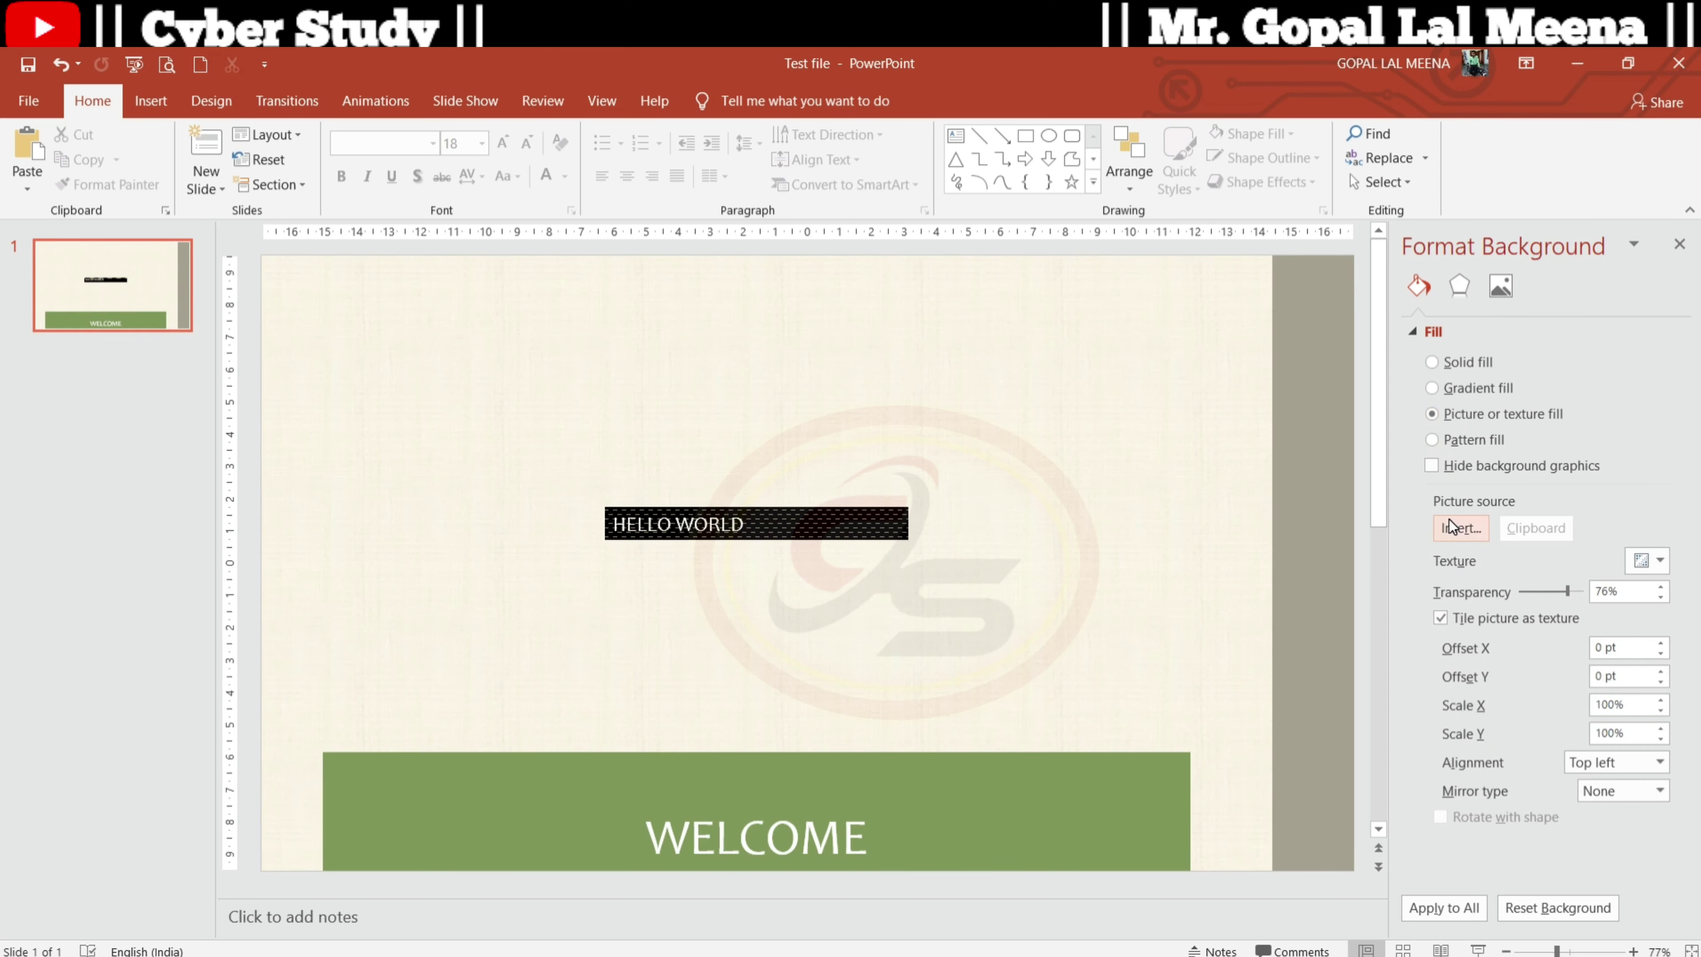
- Insert the IIT logo picture from a file as the slide background
left_click(1449, 525)
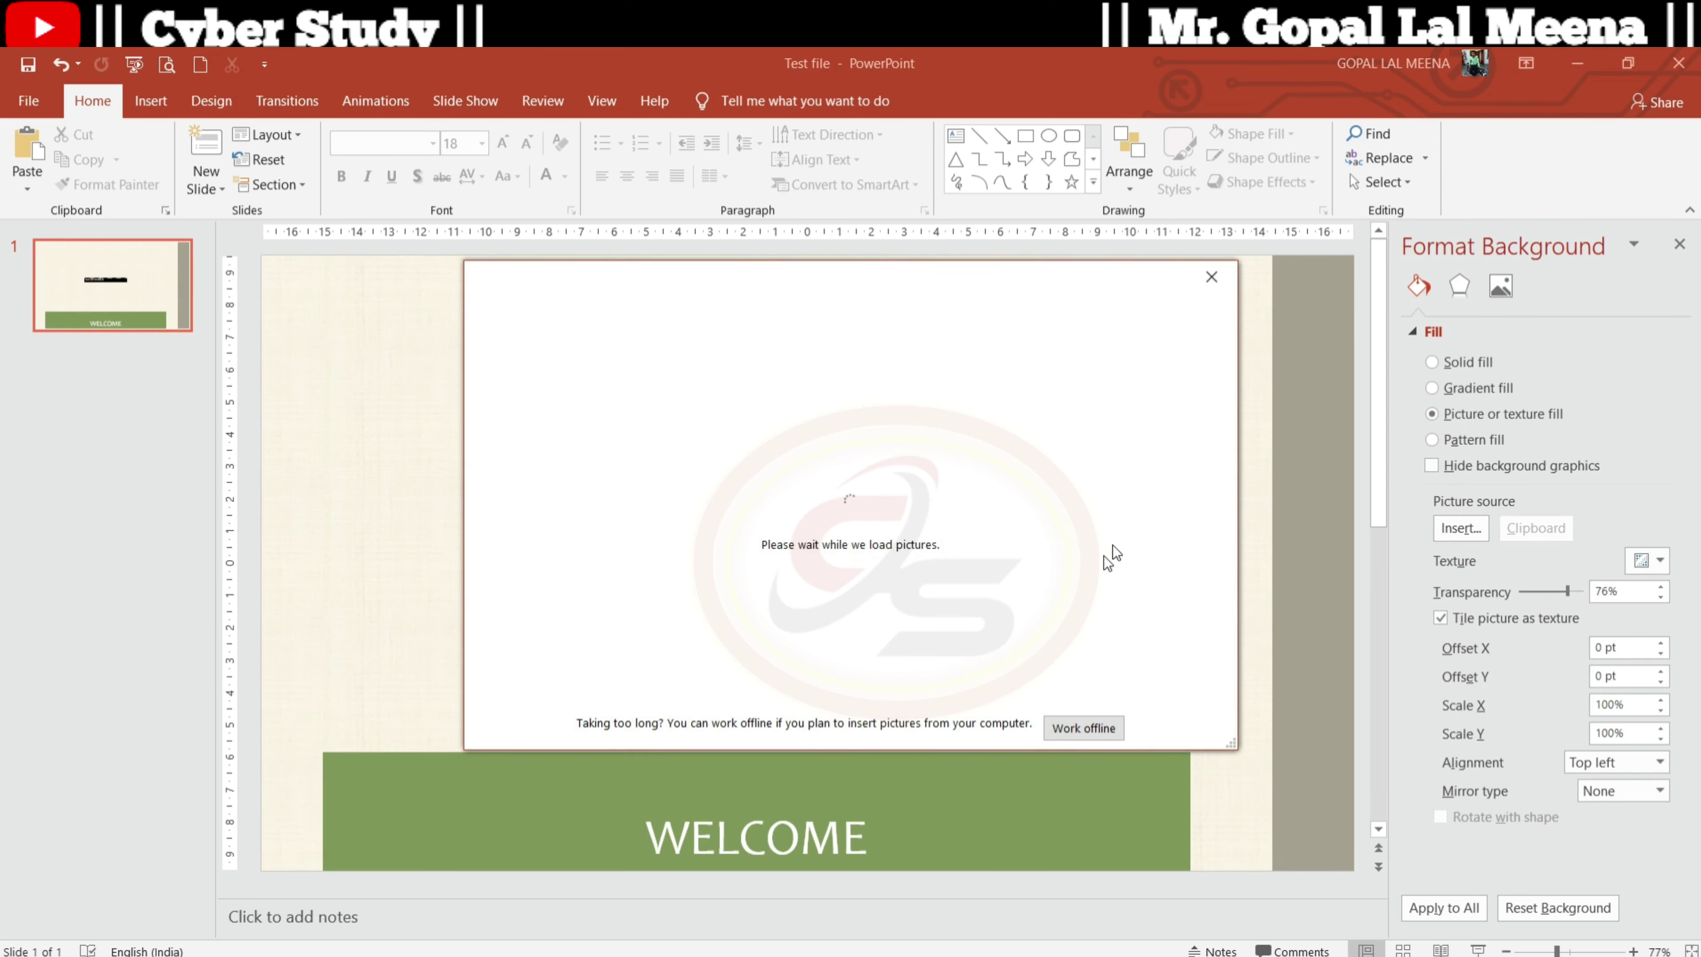
left_click(1212, 277)
left_click(863, 543)
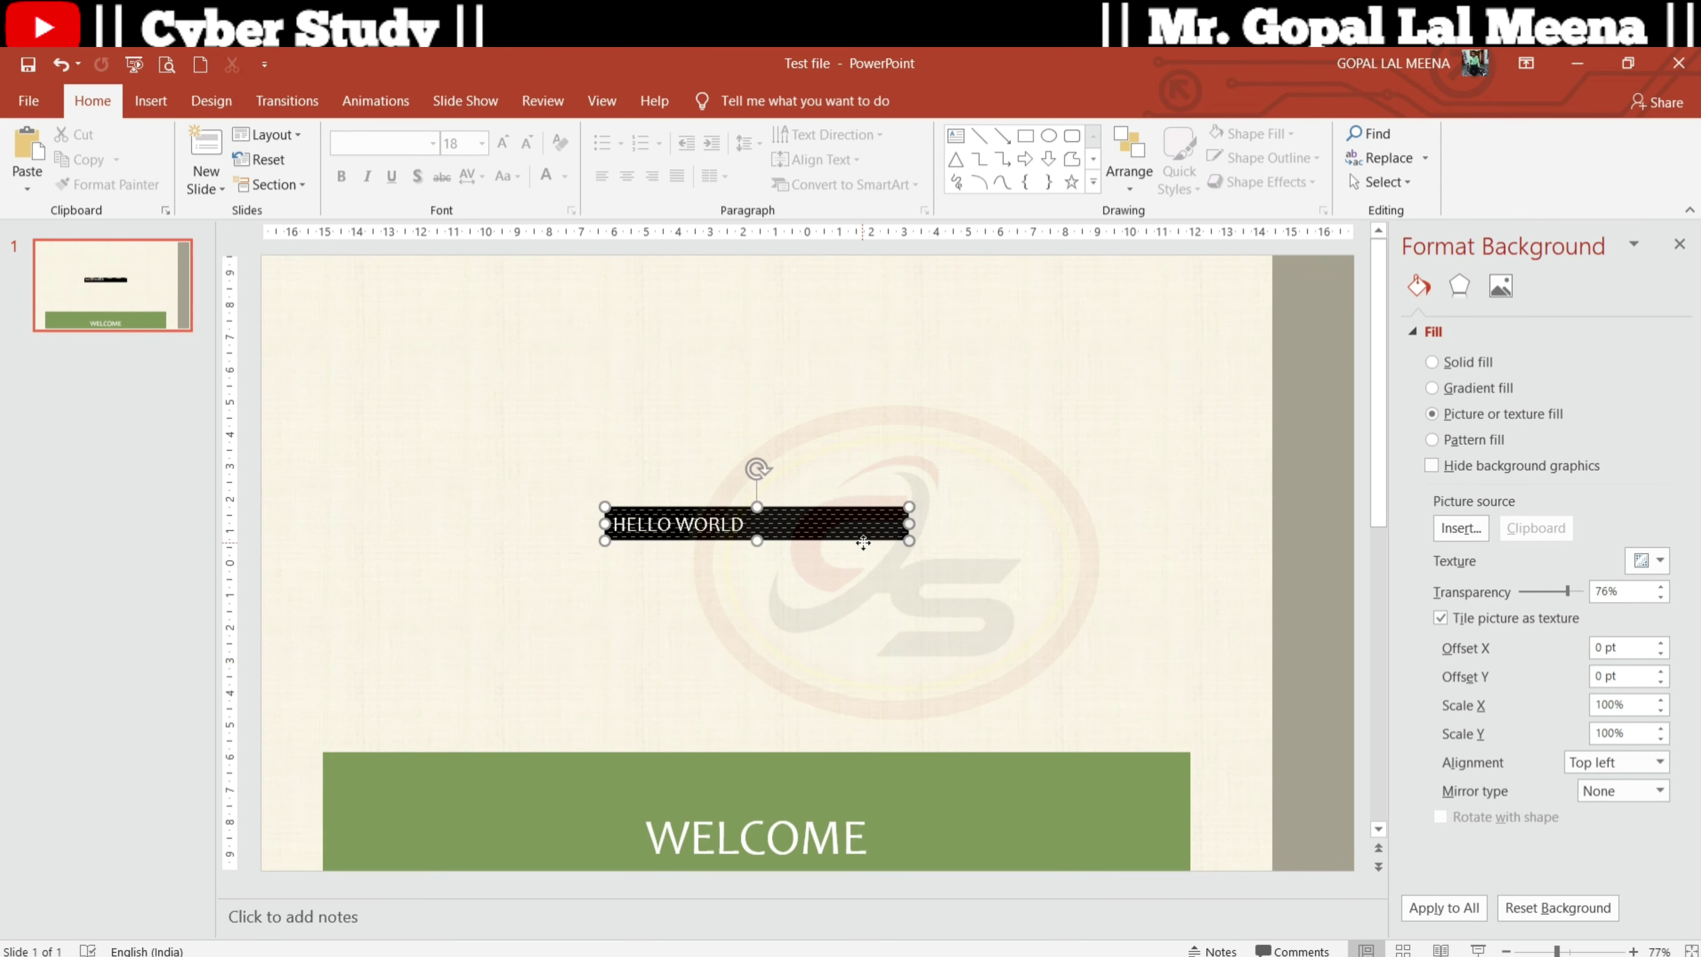
left_click(955, 519)
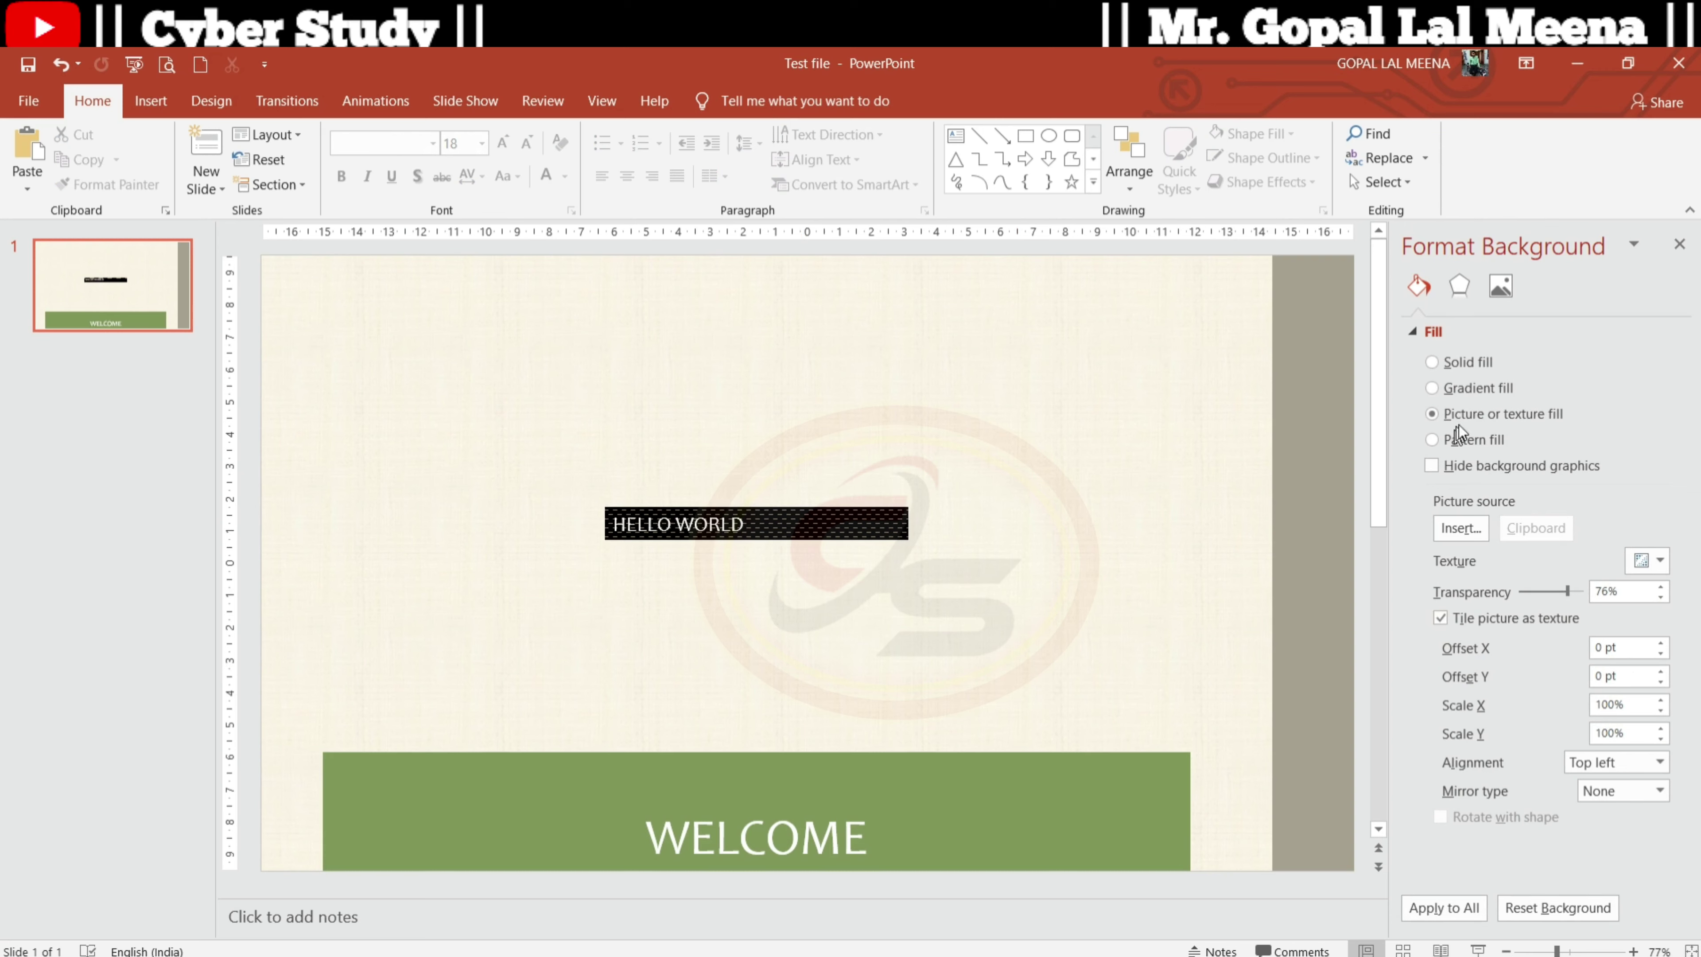
left_click(1450, 523)
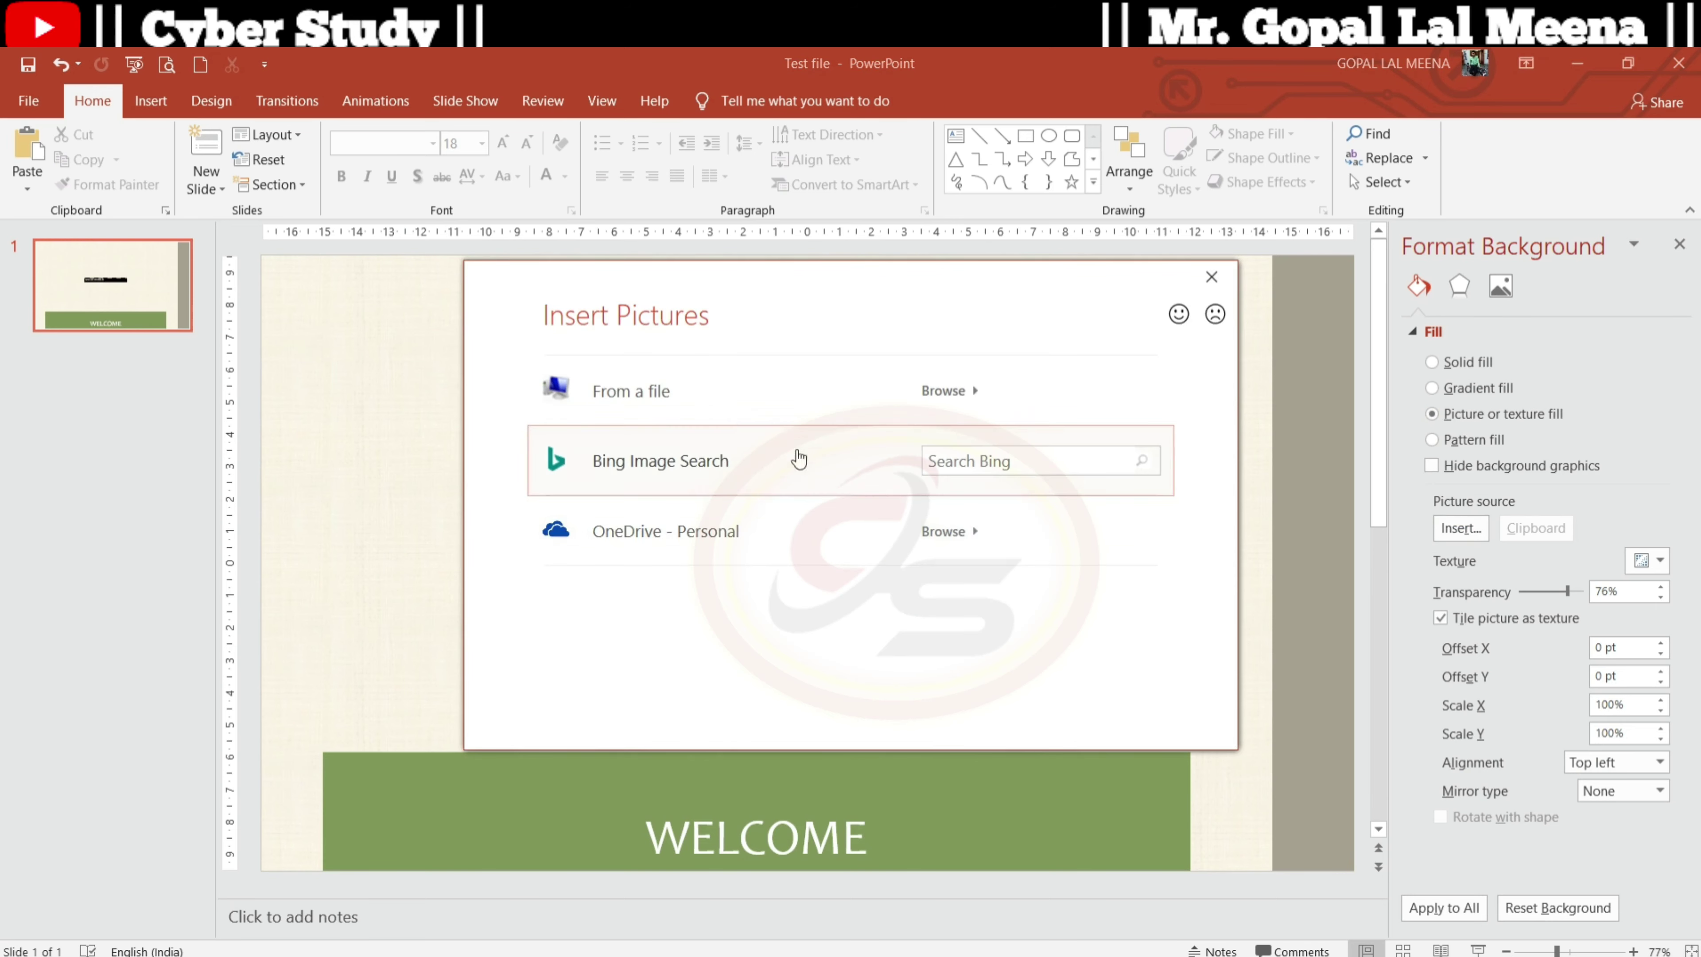
left_click(670, 410)
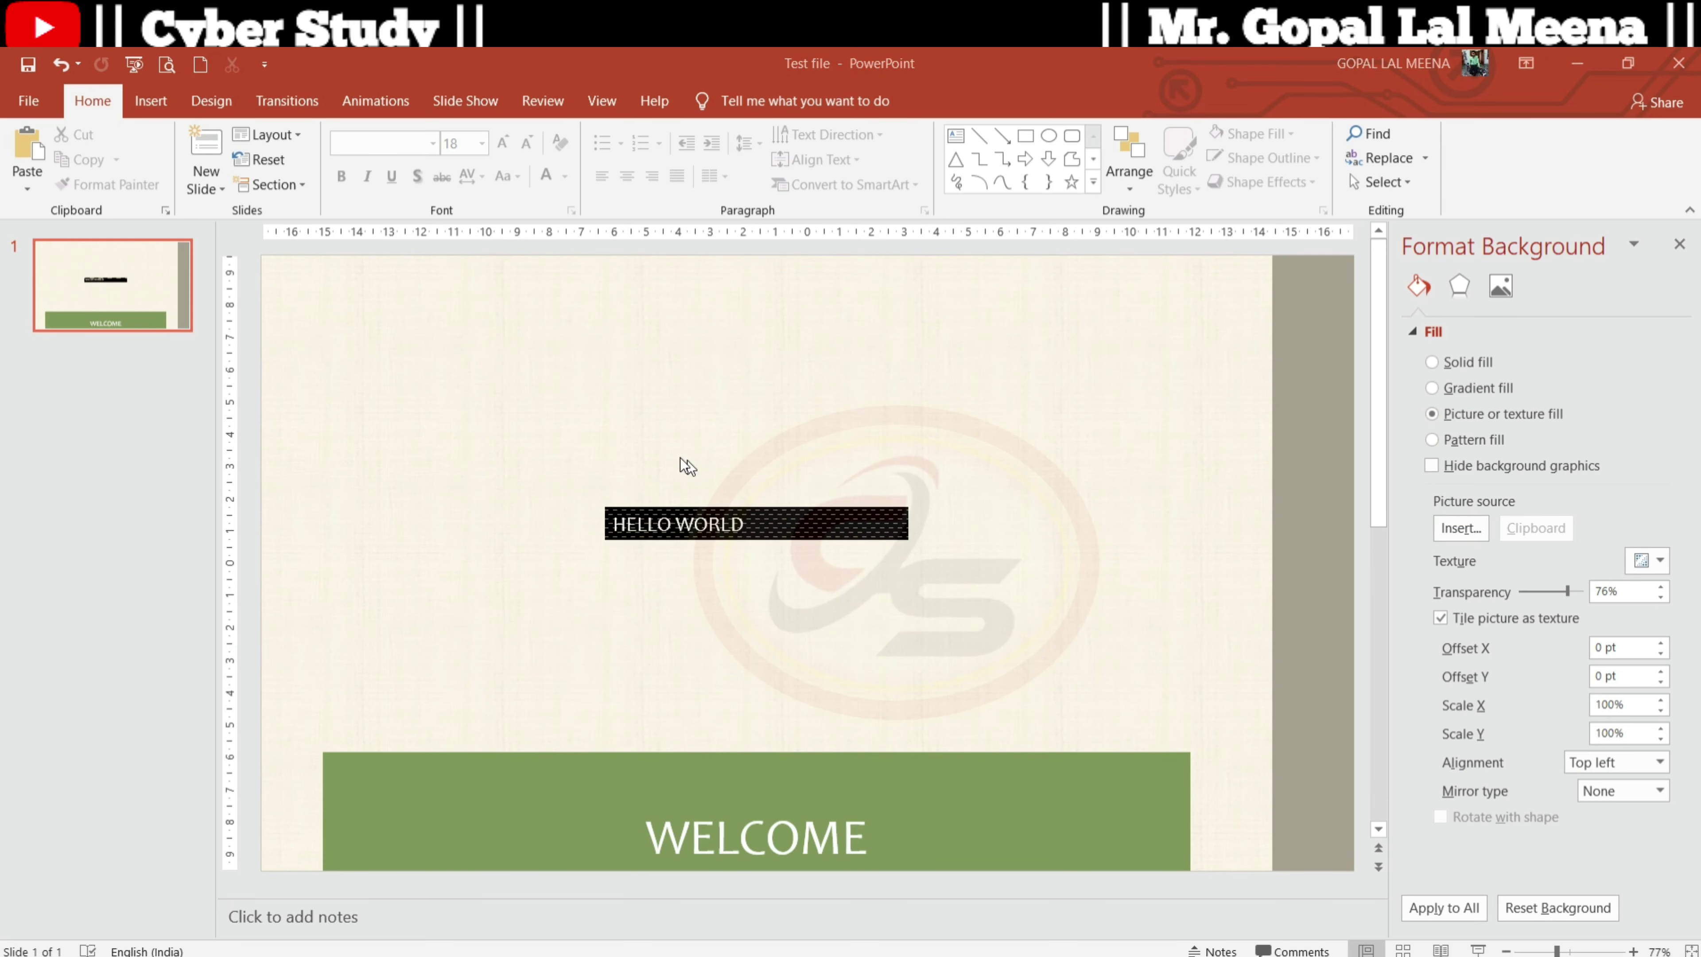
double_click(388, 224)
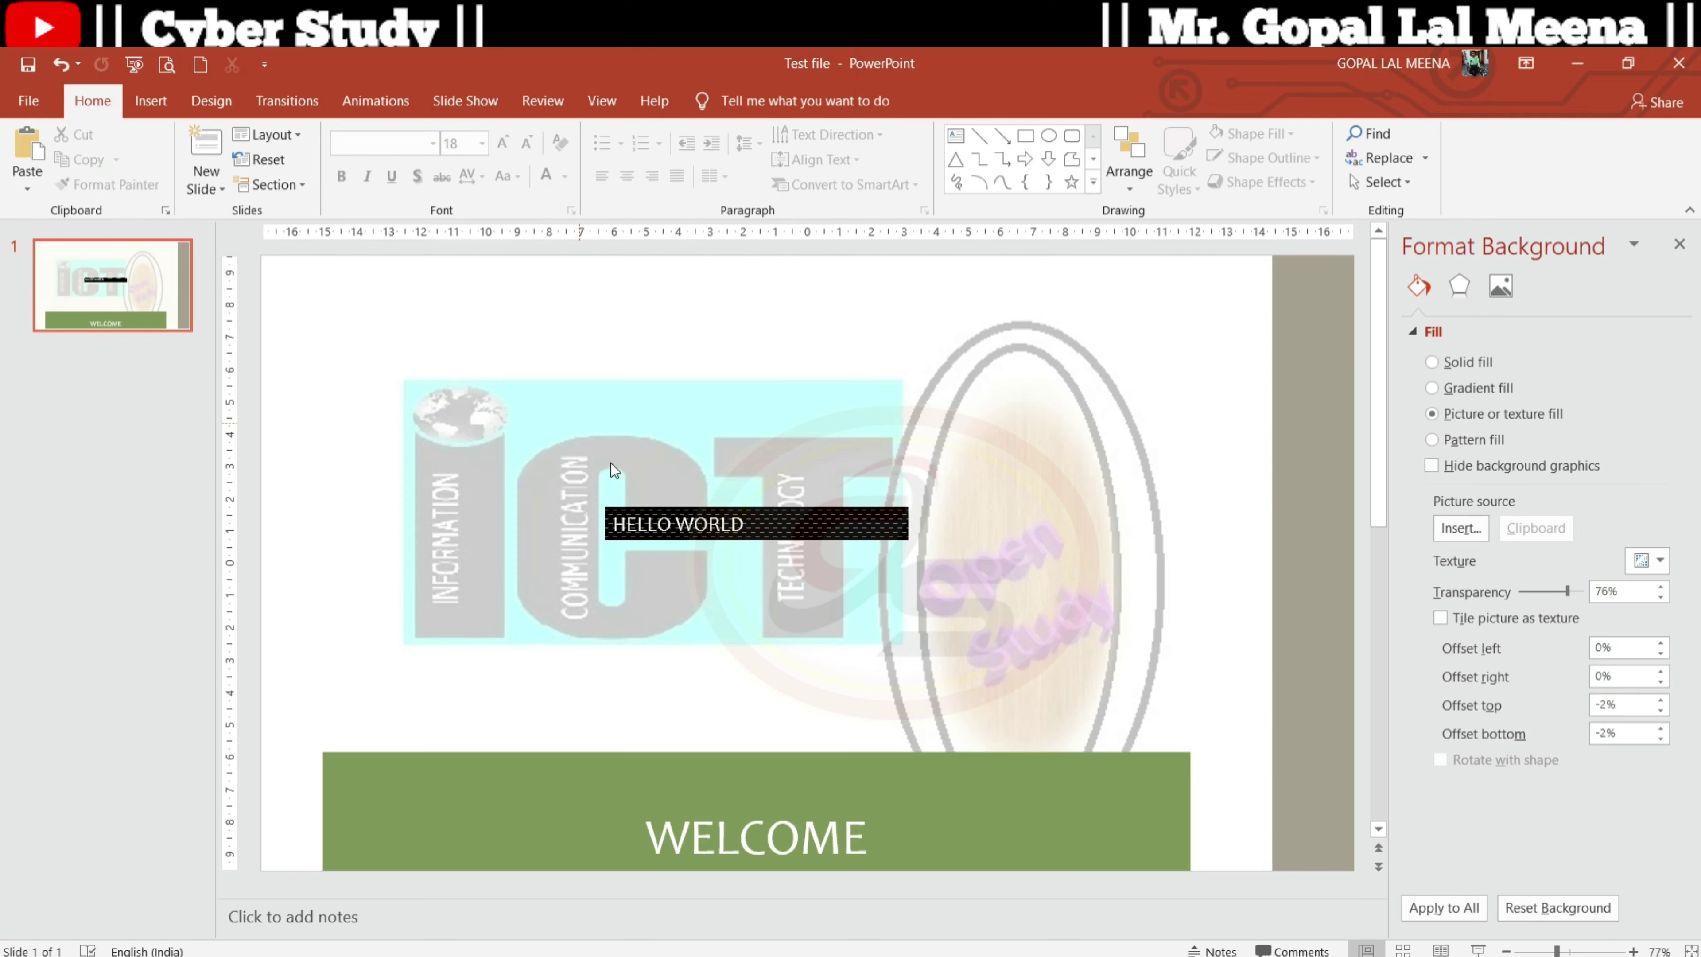
- Set the background picture's left and right offsets to 11% each
left_click(1661, 643)
left_click(1661, 643)
left_click(1660, 644)
left_click(1660, 643)
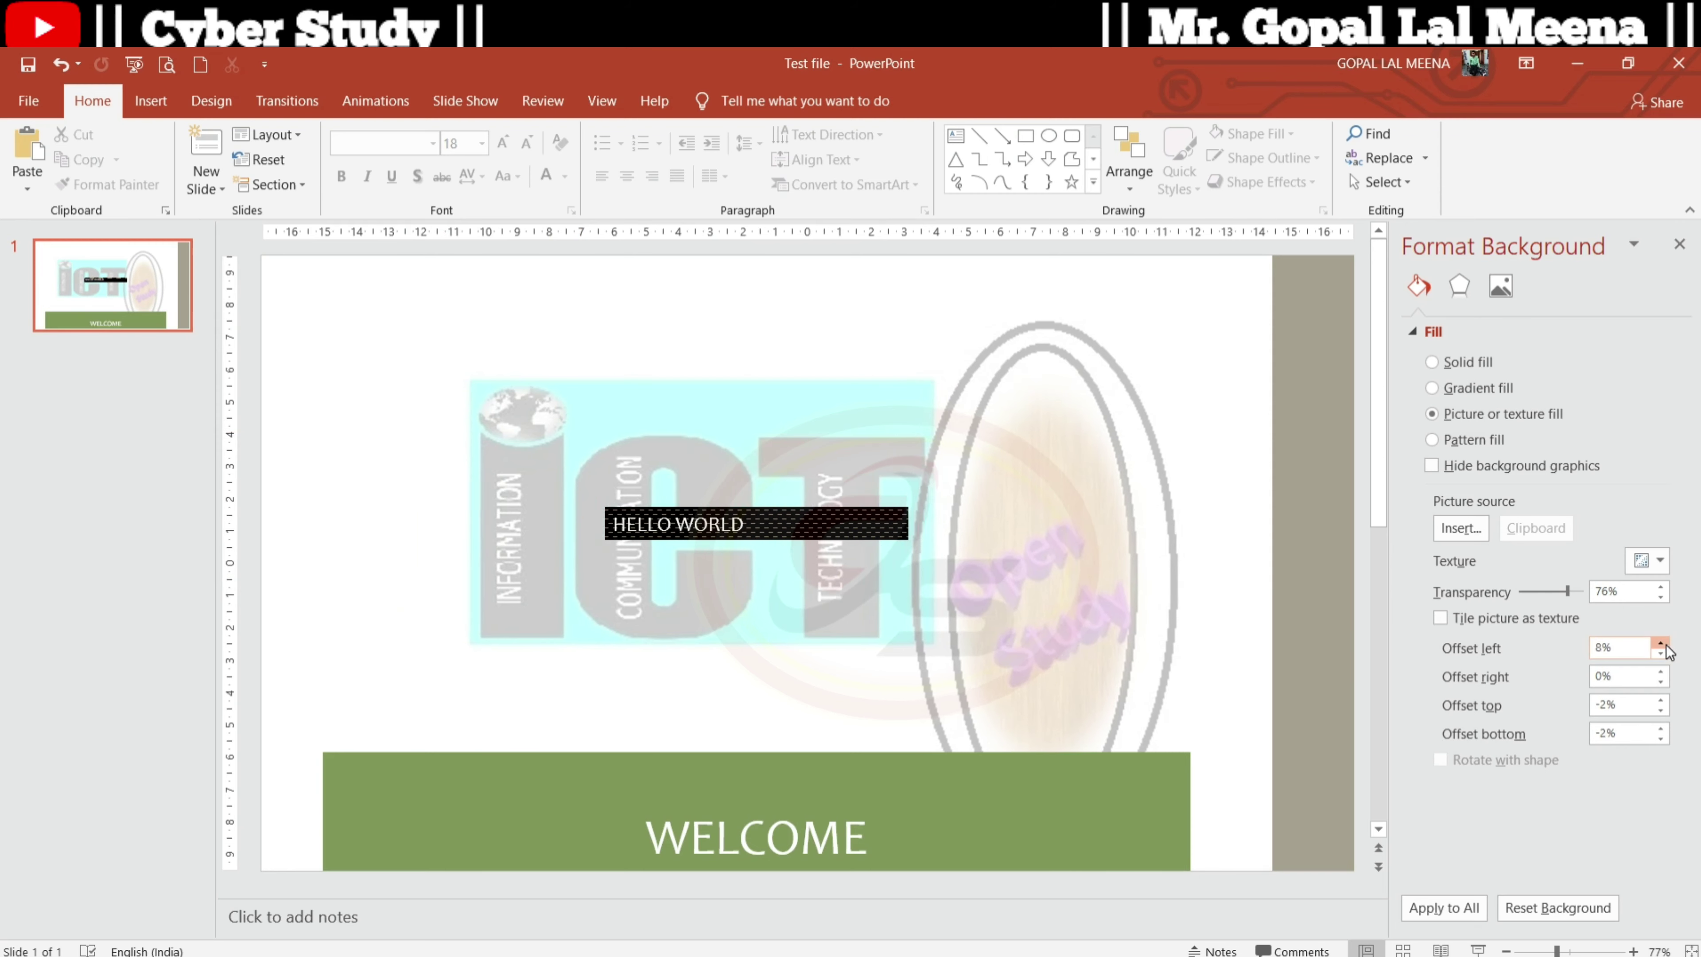
left_click(1661, 643)
left_click(1660, 644)
left_click(1661, 643)
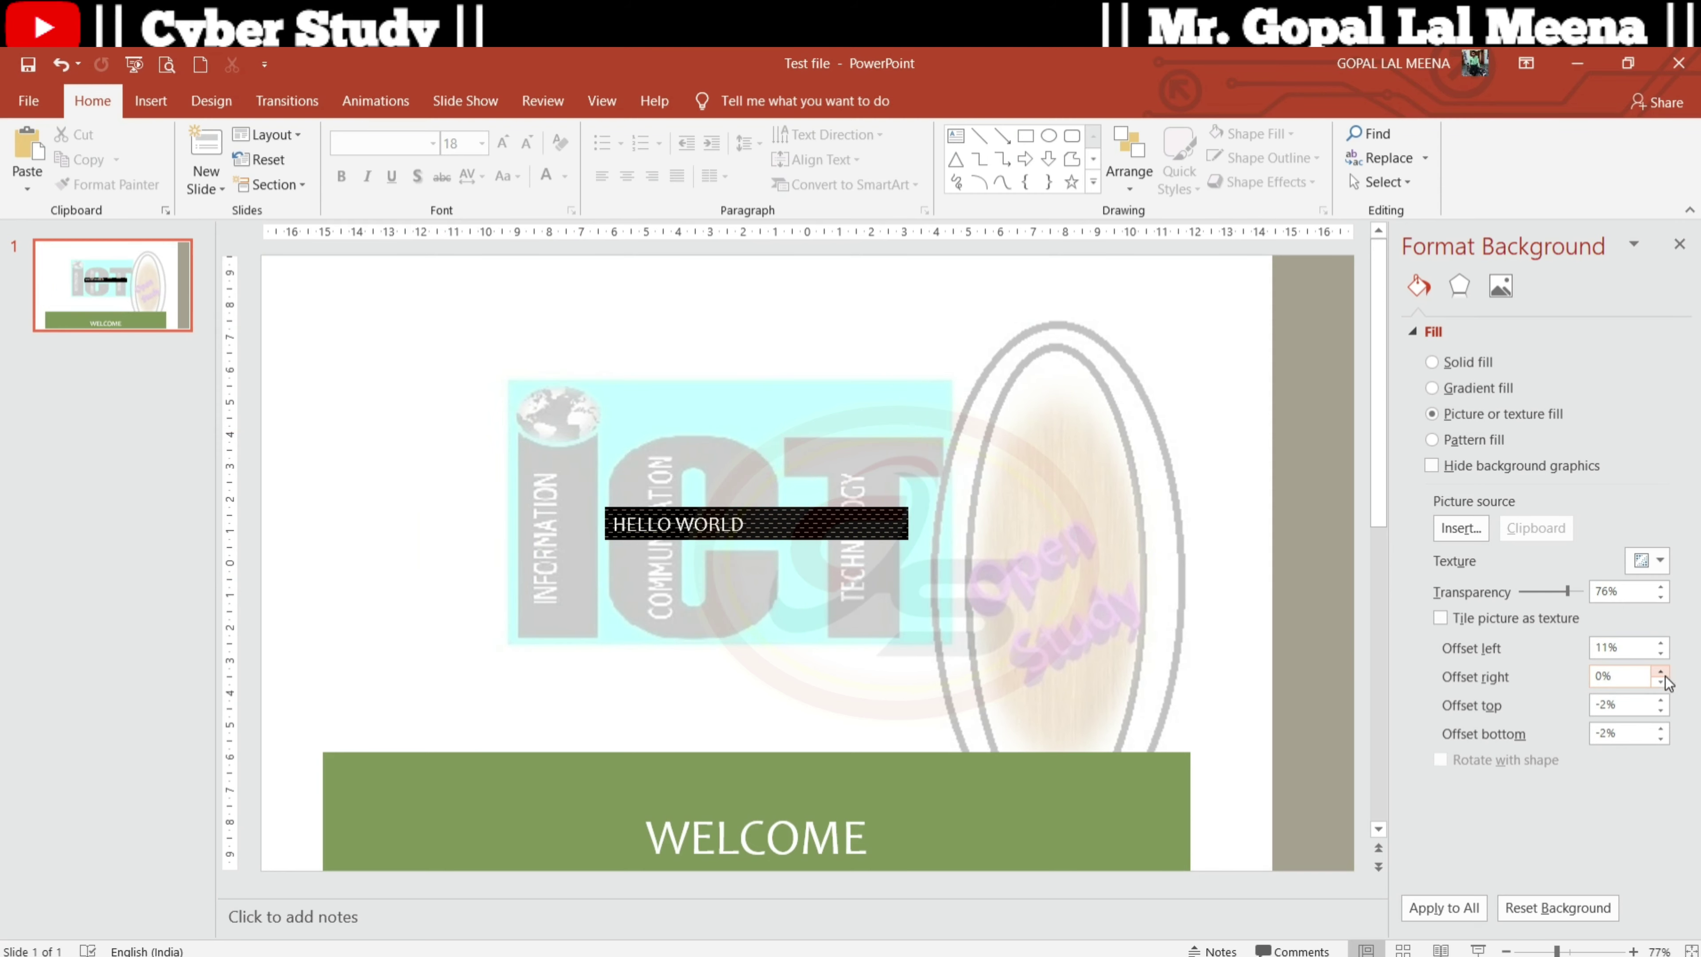
left_click(1662, 672)
left_click(1661, 672)
left_click(1662, 672)
left_click(1662, 672)
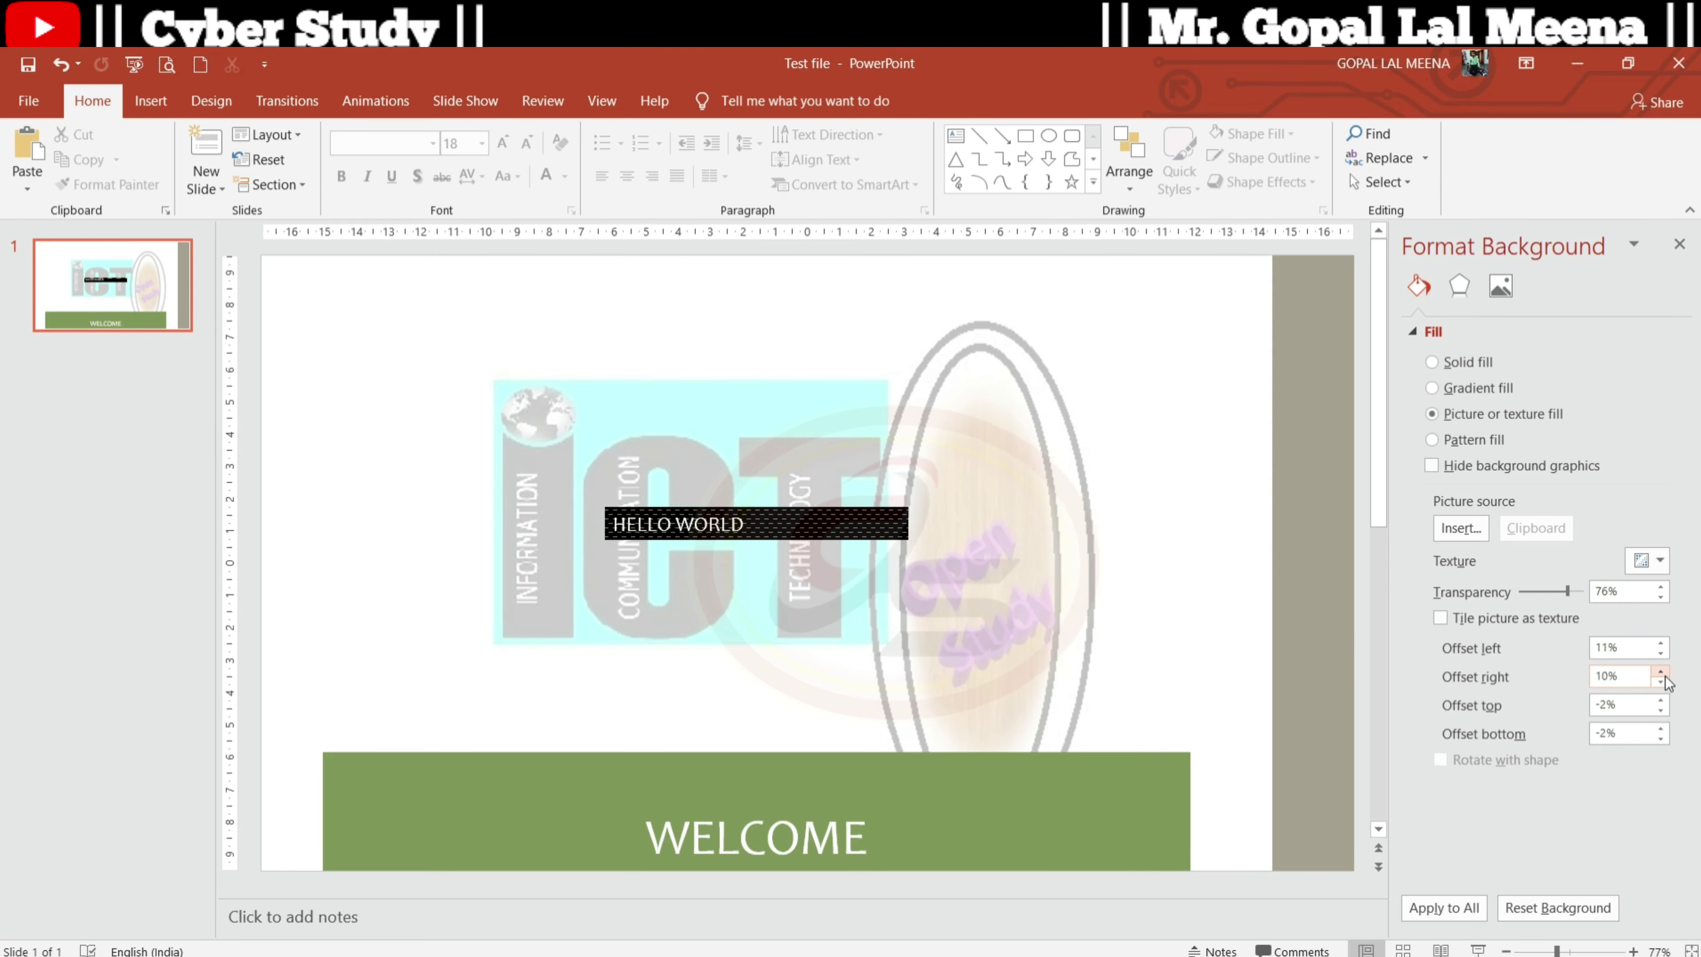
left_click(1662, 672)
- Set the picture's top offset to 9% and bottom offset to 19%
left_click(1662, 701)
left_click(1661, 701)
left_click(1662, 701)
left_click(1662, 700)
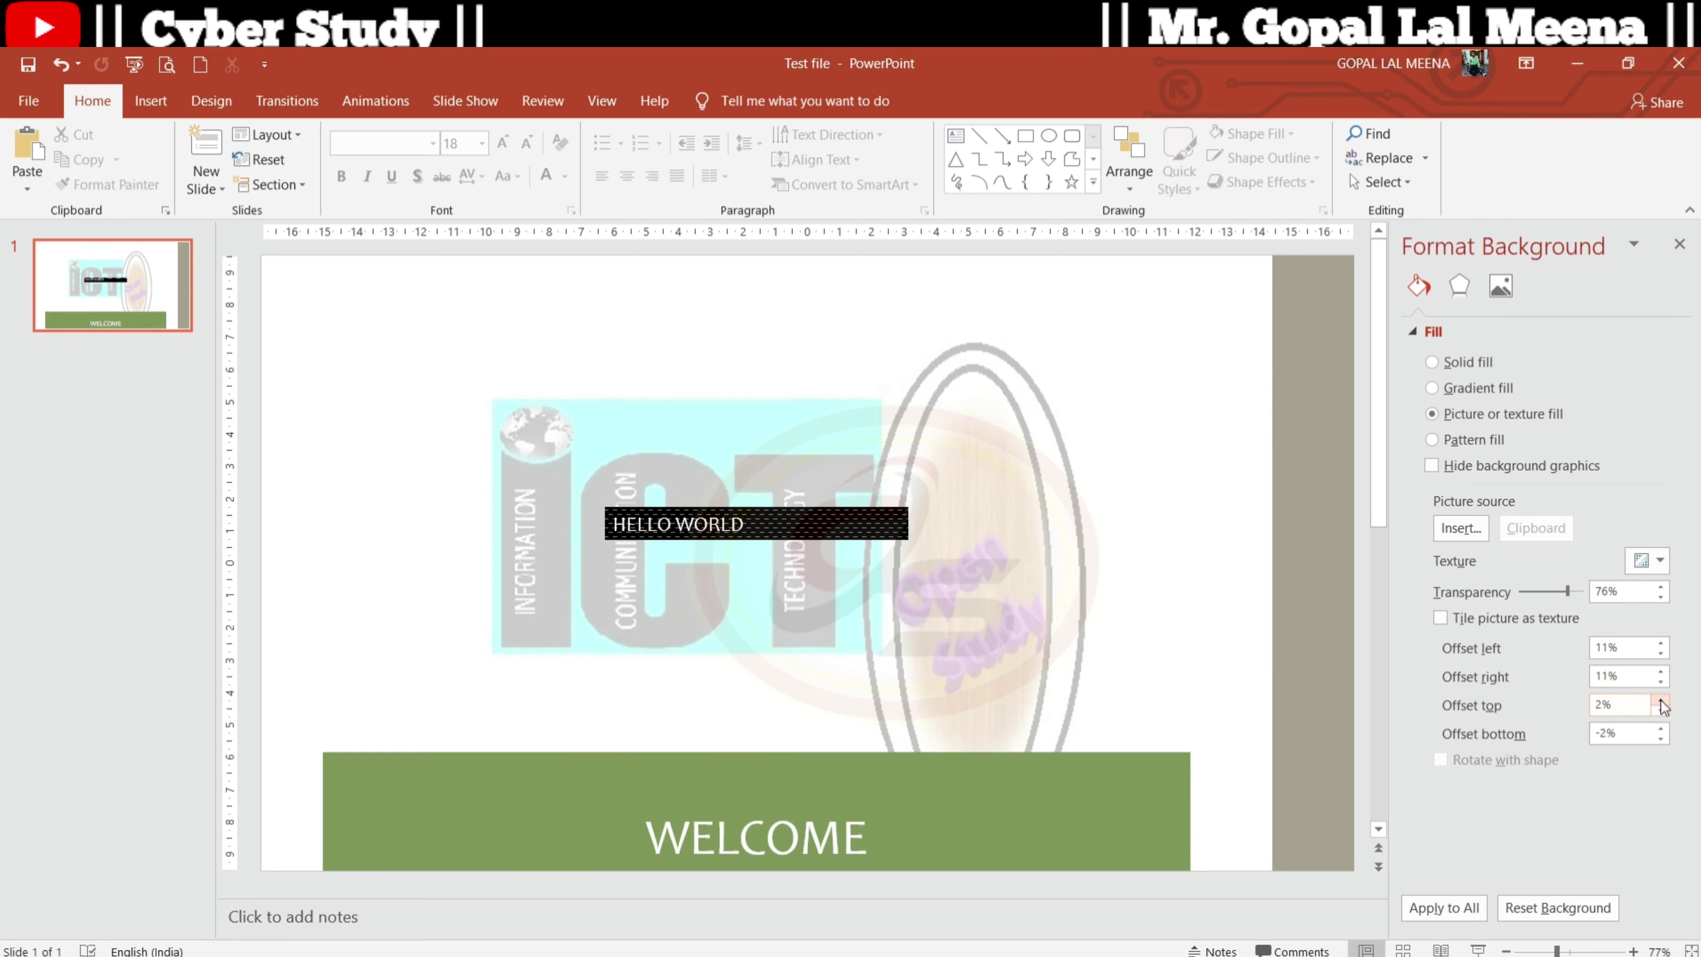
left_click(1661, 700)
left_click(1662, 701)
left_click(1662, 700)
left_click(1662, 701)
left_click(1662, 700)
left_click(1661, 700)
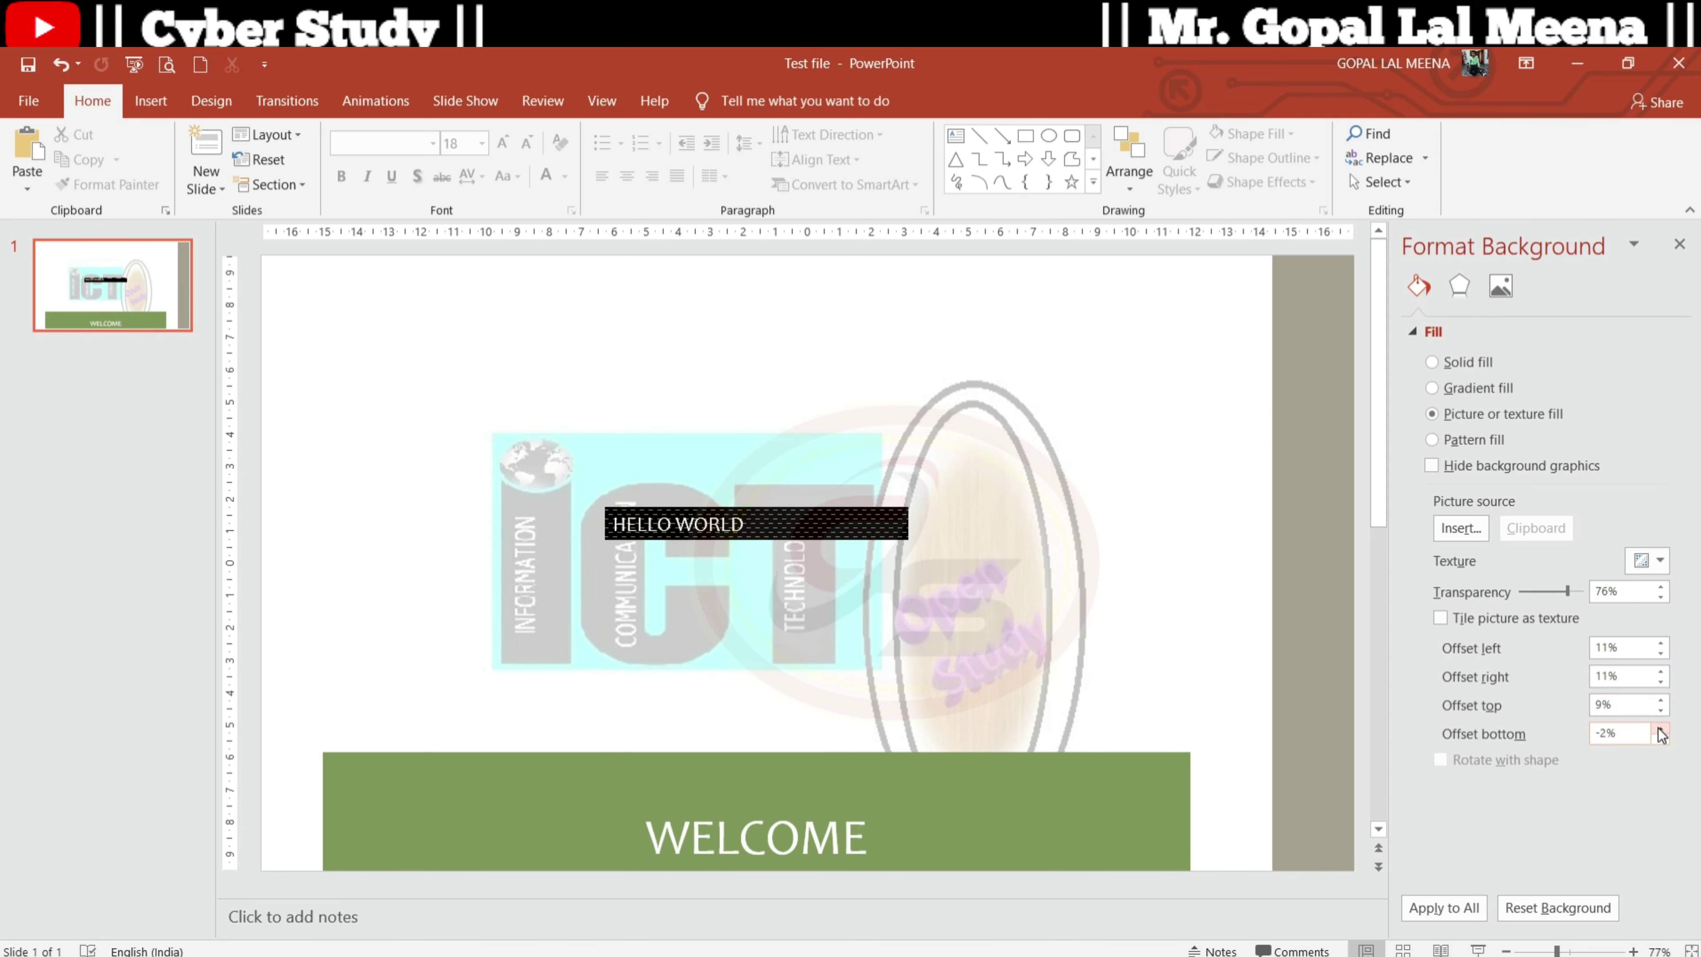
left_click(1662, 729)
left_click(1662, 730)
left_click(1662, 729)
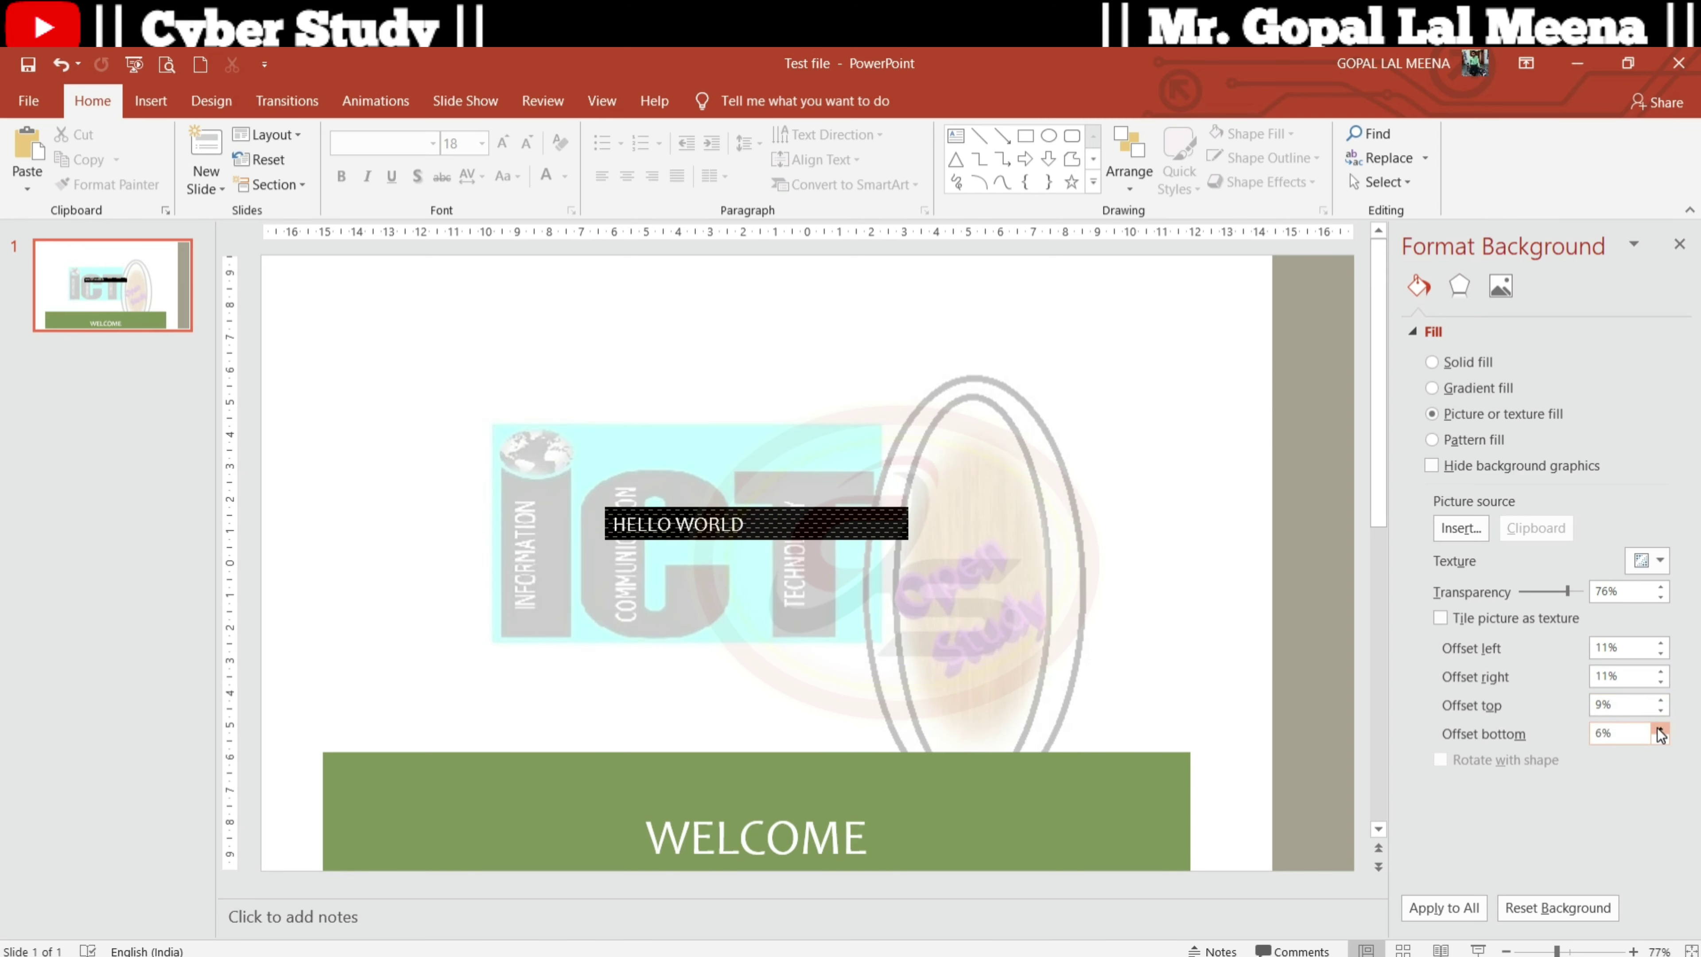
left_click(1661, 729)
left_click(1661, 730)
left_click(1662, 729)
left_click(1661, 730)
left_click(1662, 729)
left_click(1662, 729)
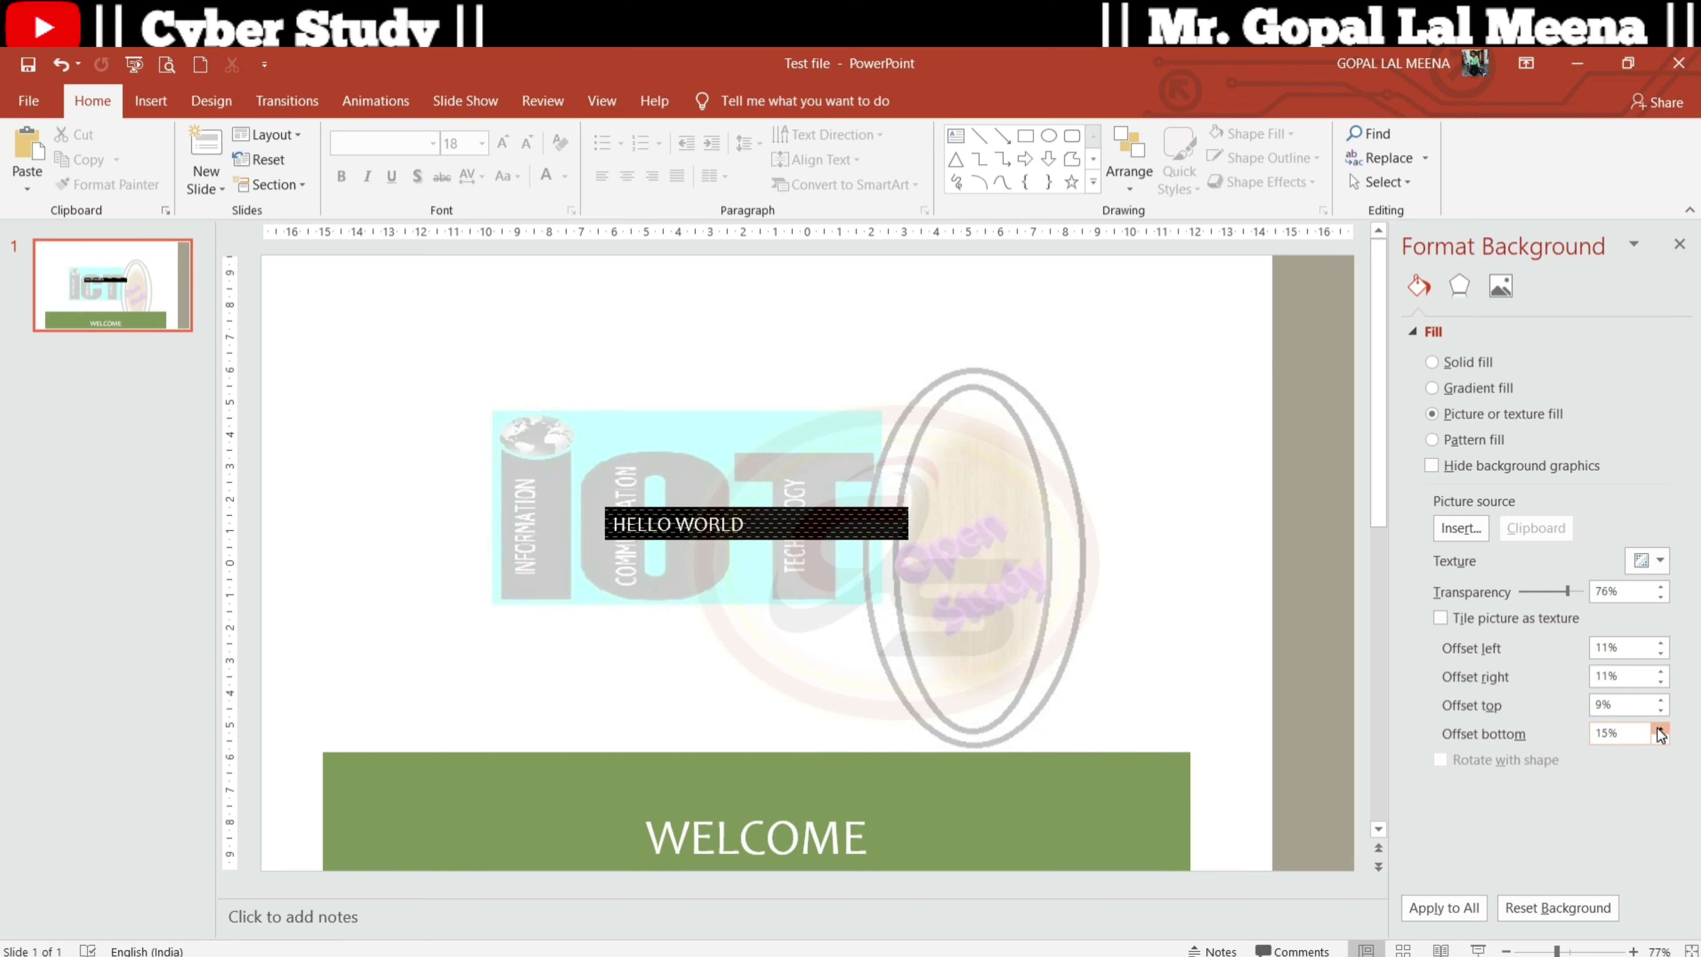
left_click(1662, 729)
left_click(1662, 735)
left_click(1662, 735)
- Set the ICT background picture's transparency to 26%, then go to the Transitions tab
left_click_drag(1568, 592, 1544, 600)
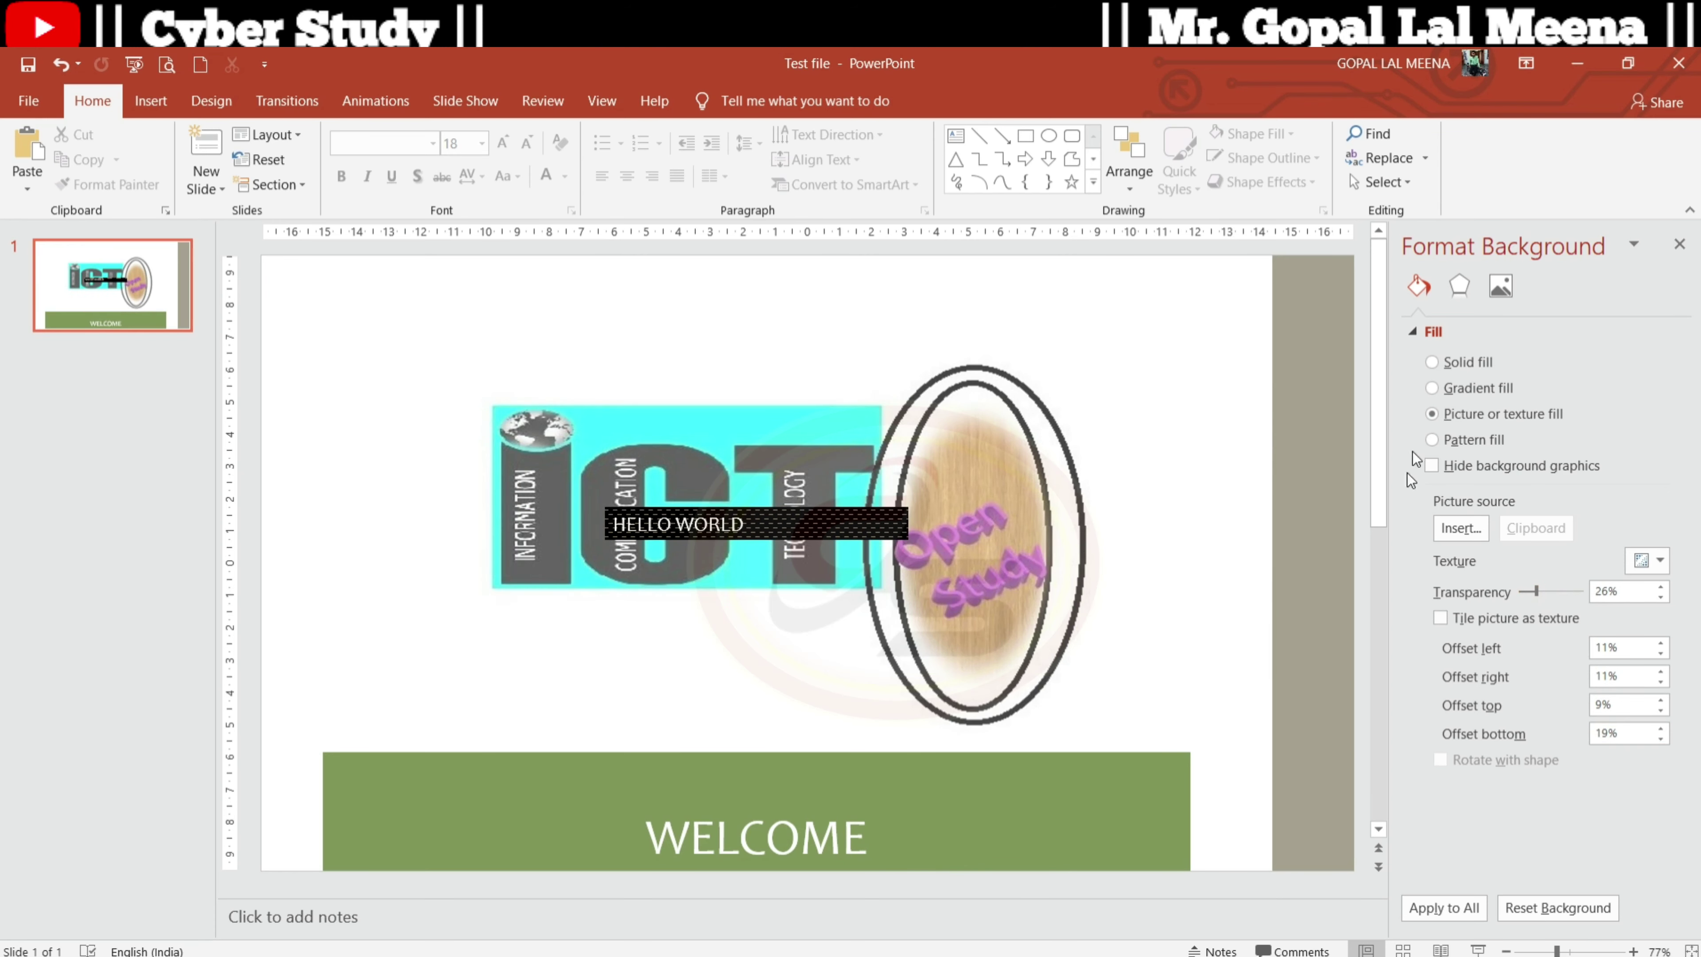
left_click(1463, 283)
left_click(1478, 331)
left_click(1496, 298)
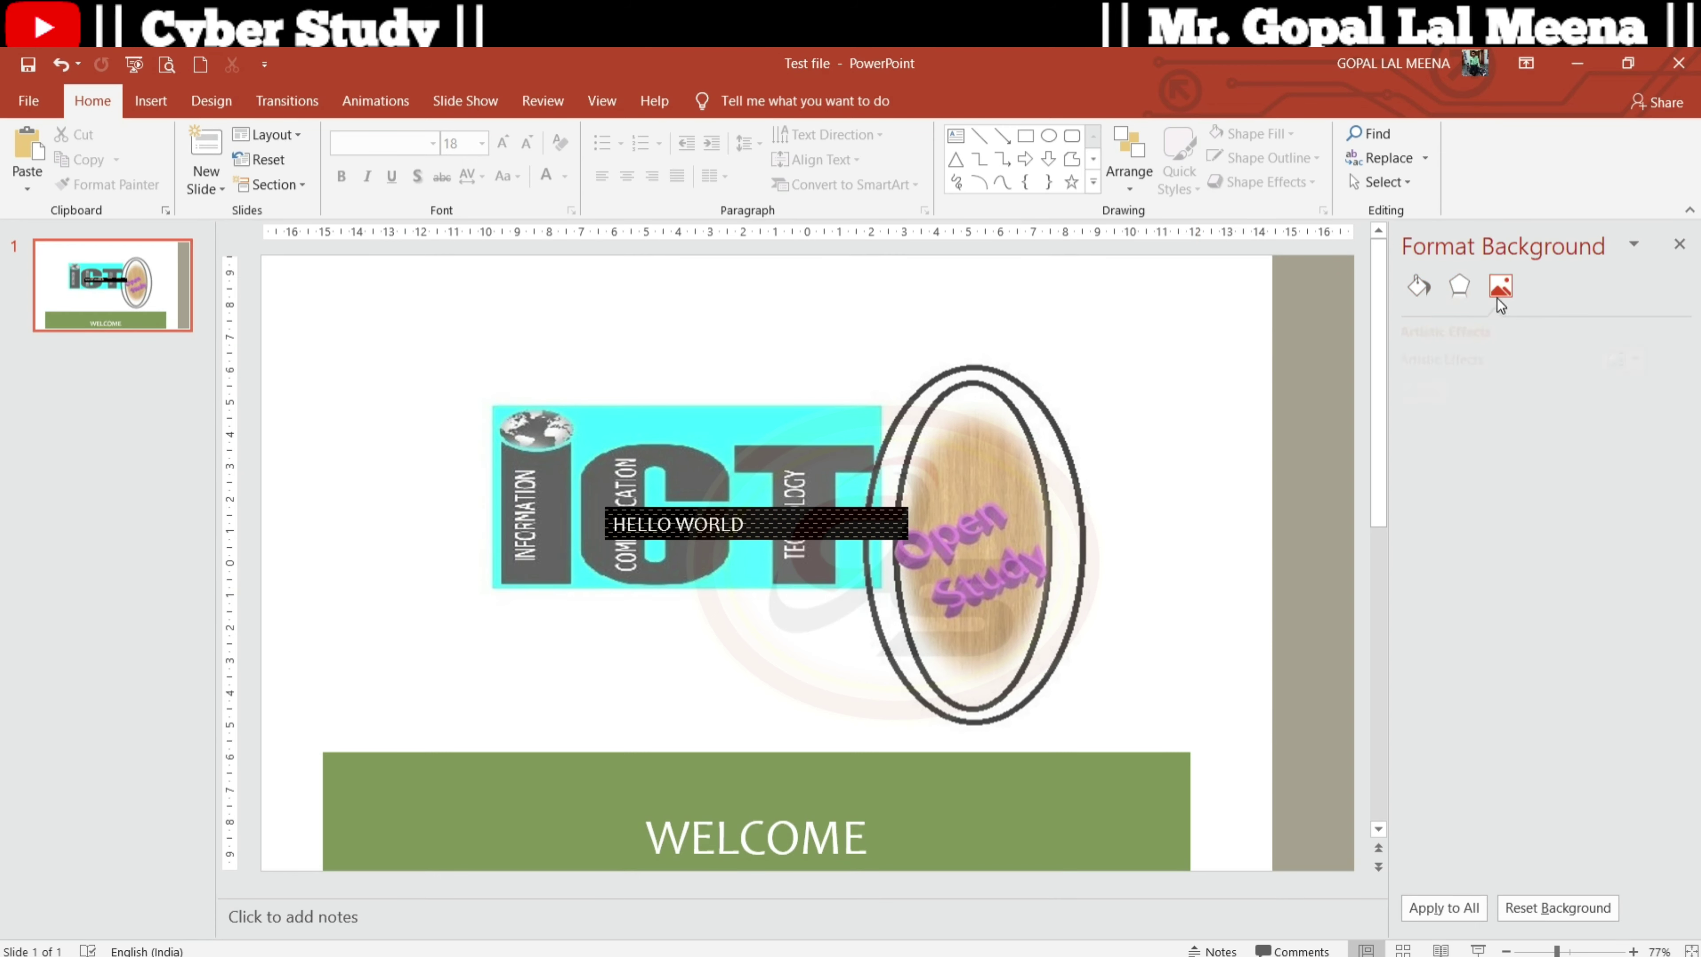
left_click(1416, 288)
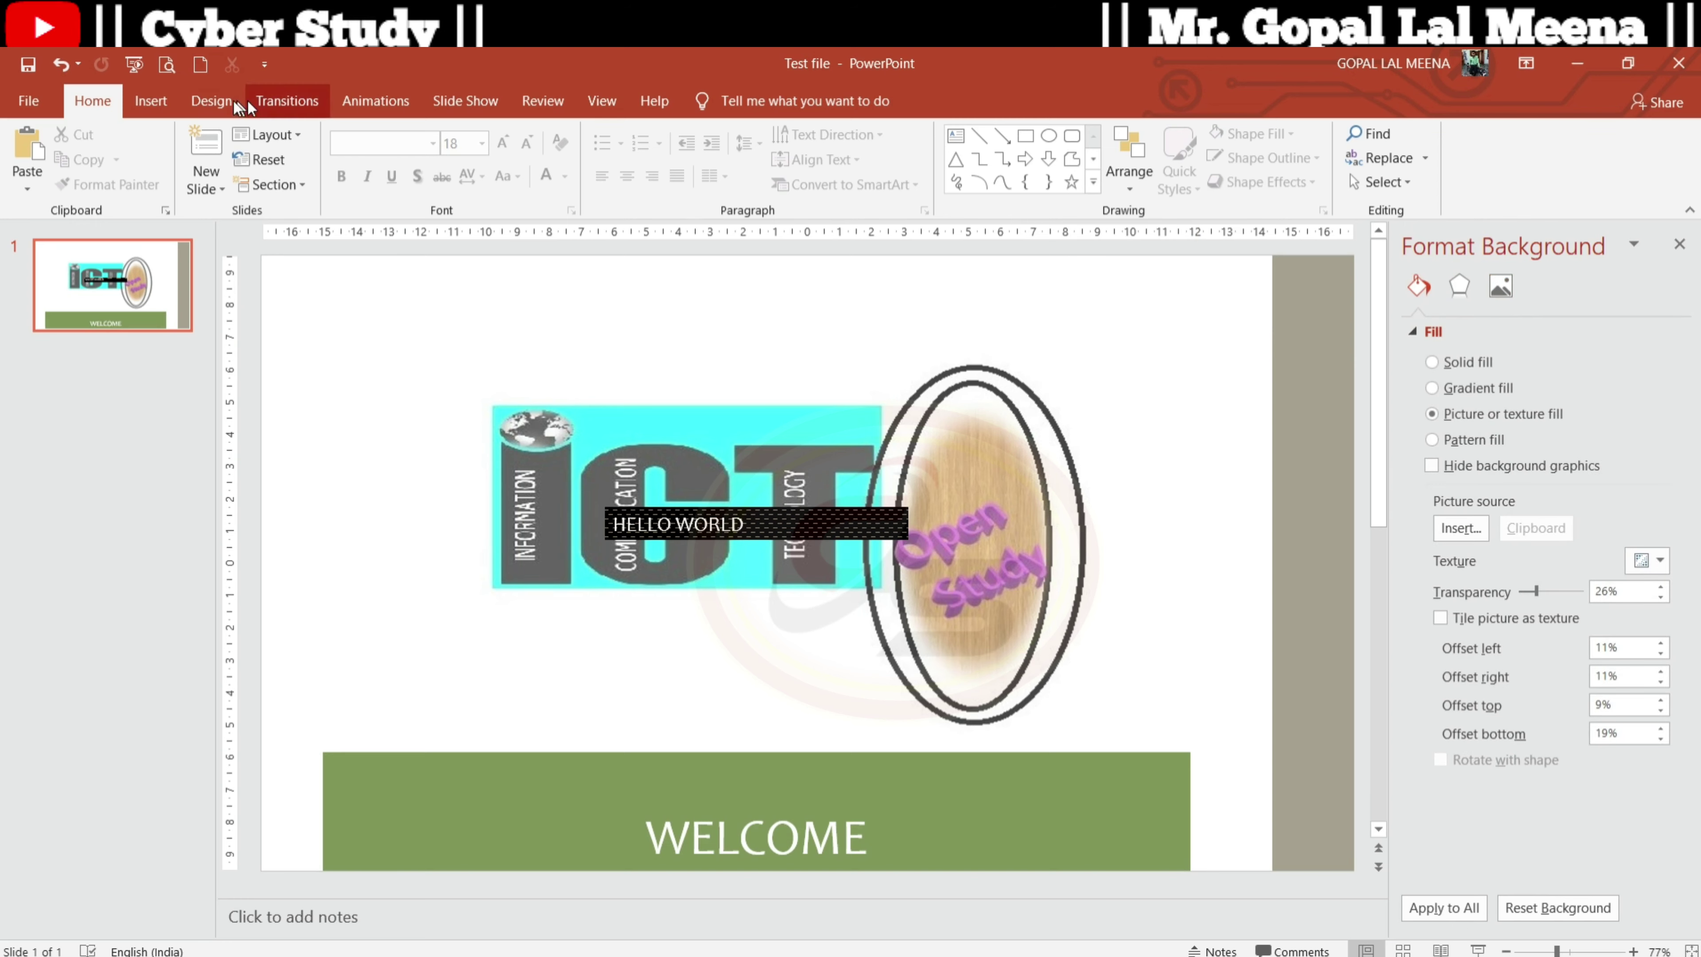
left_click(211, 101)
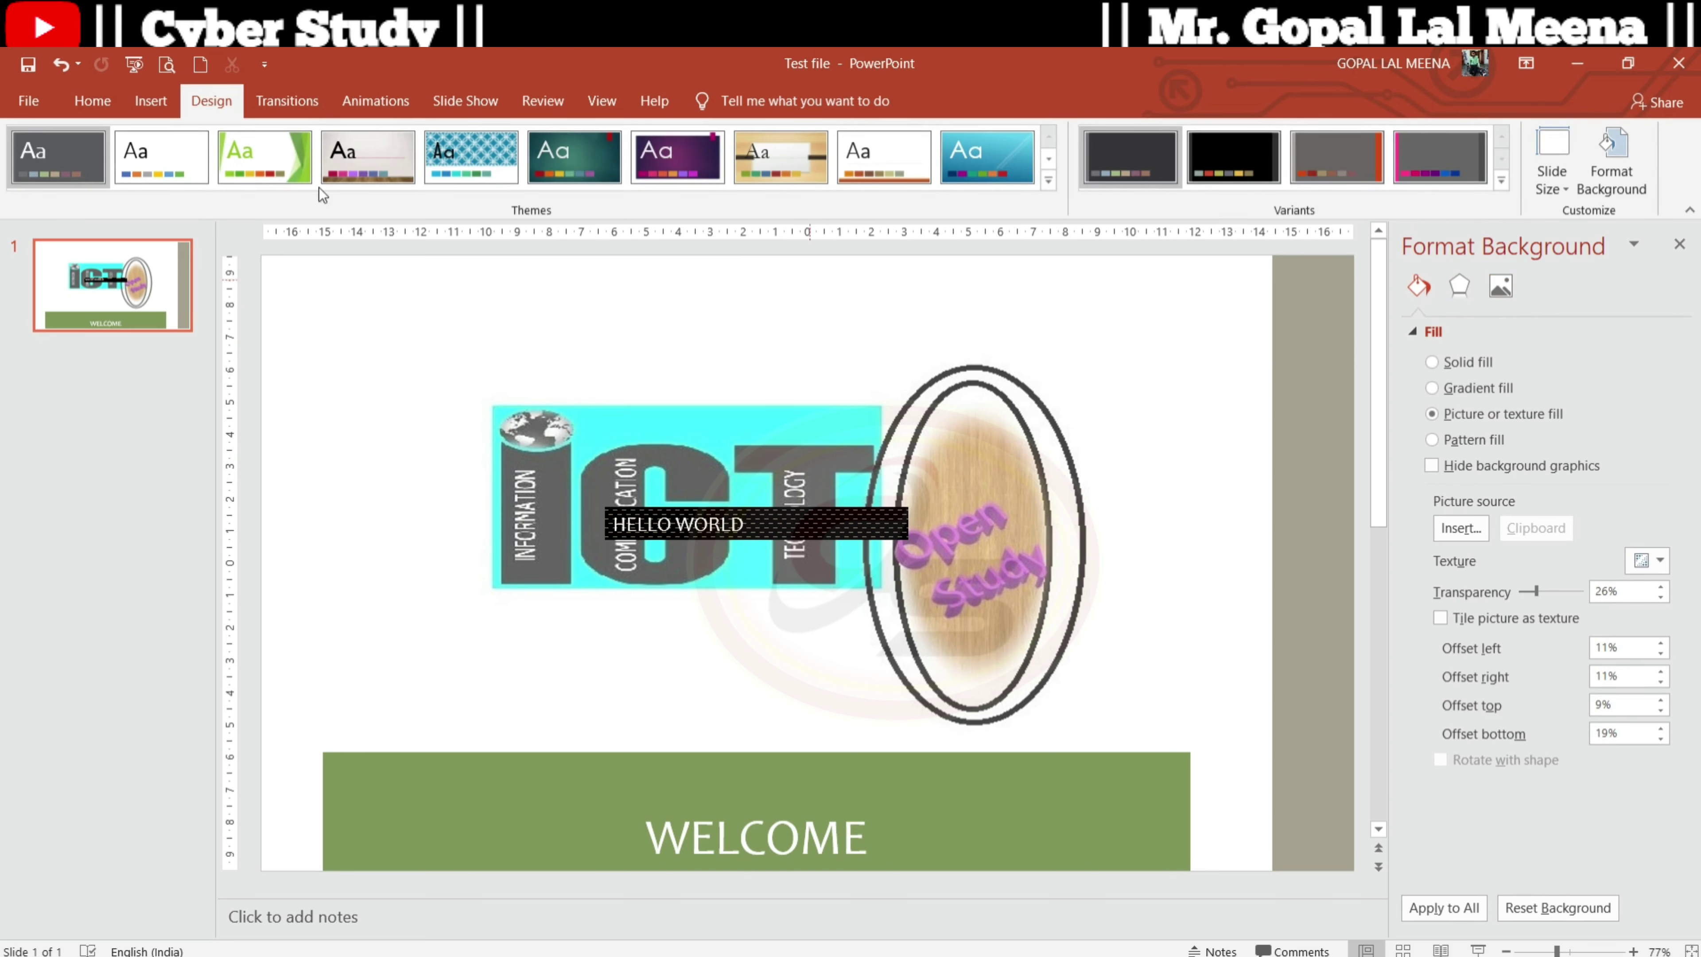
left_click(289, 97)
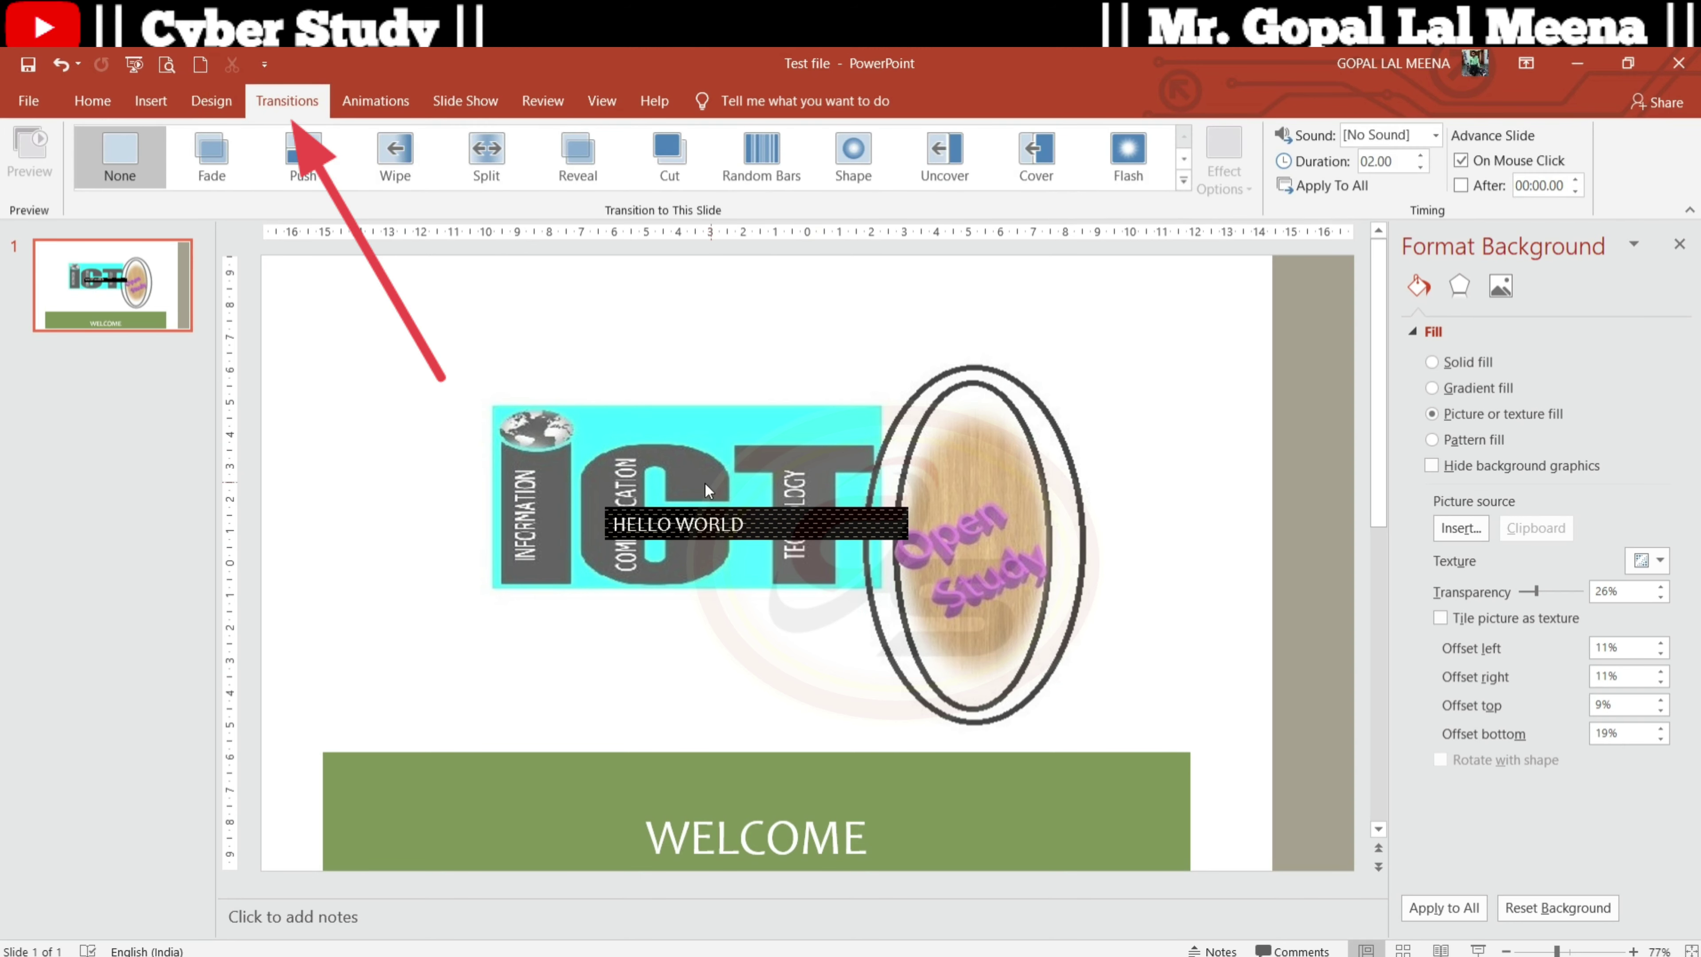
- Try the Fade, Push, Wipe, Shape, Uncover and Cover transitions, then expand the full gallery
left_click(214, 154)
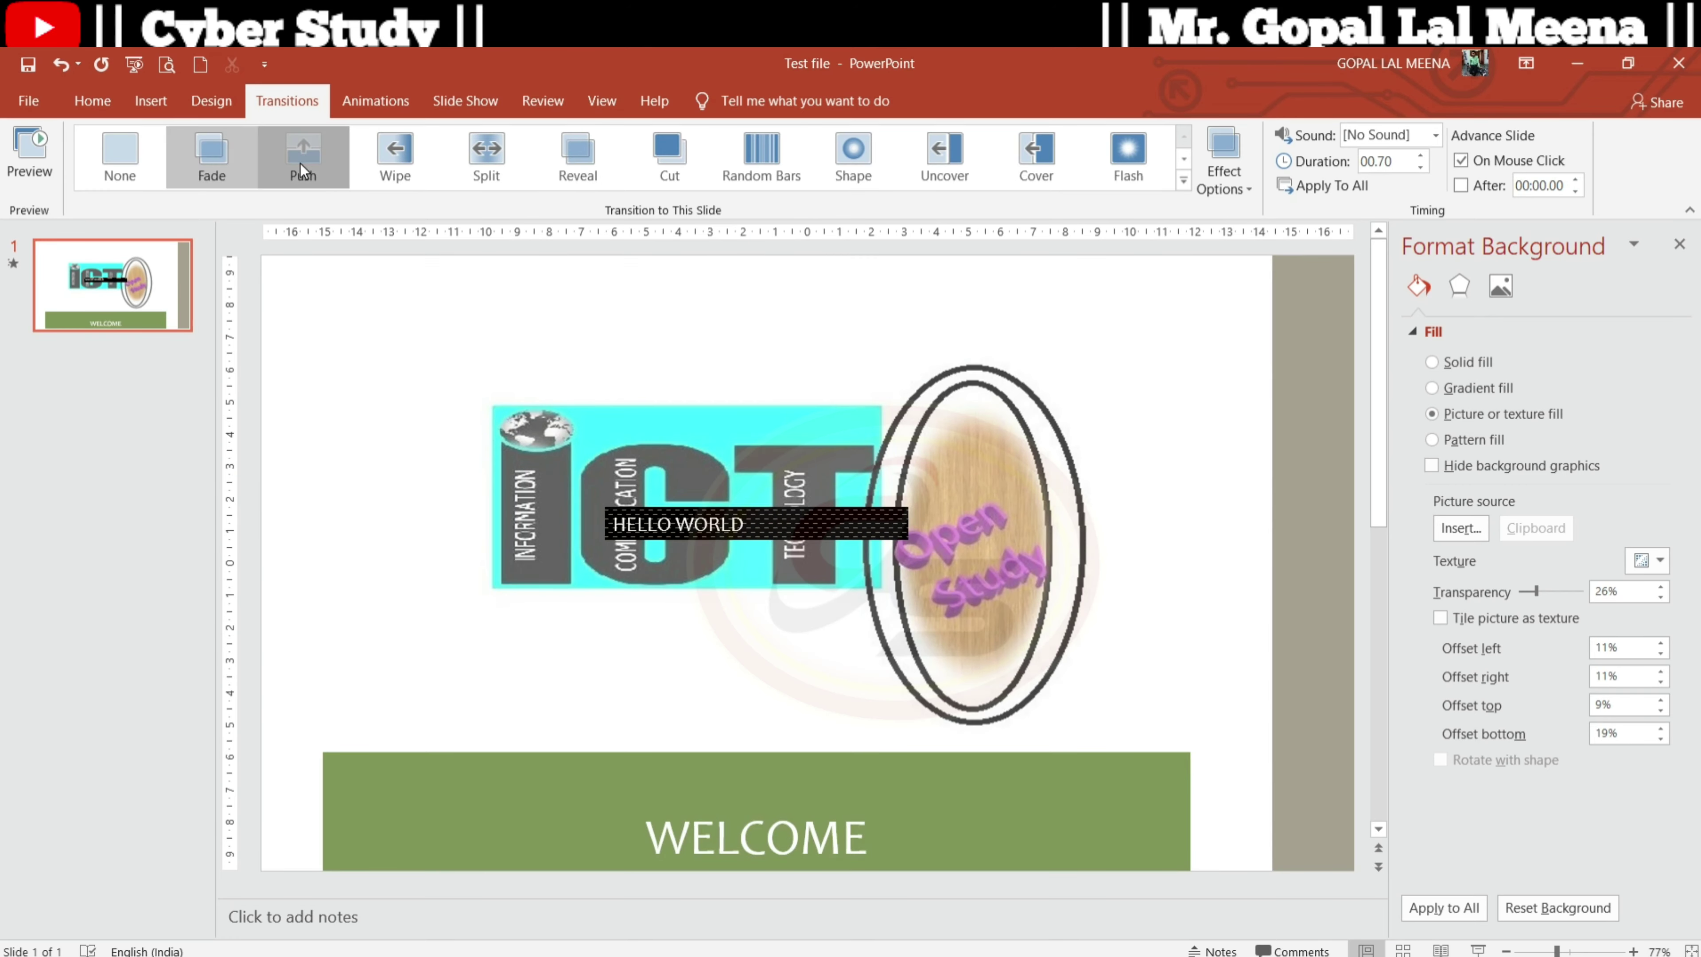
left_click(303, 158)
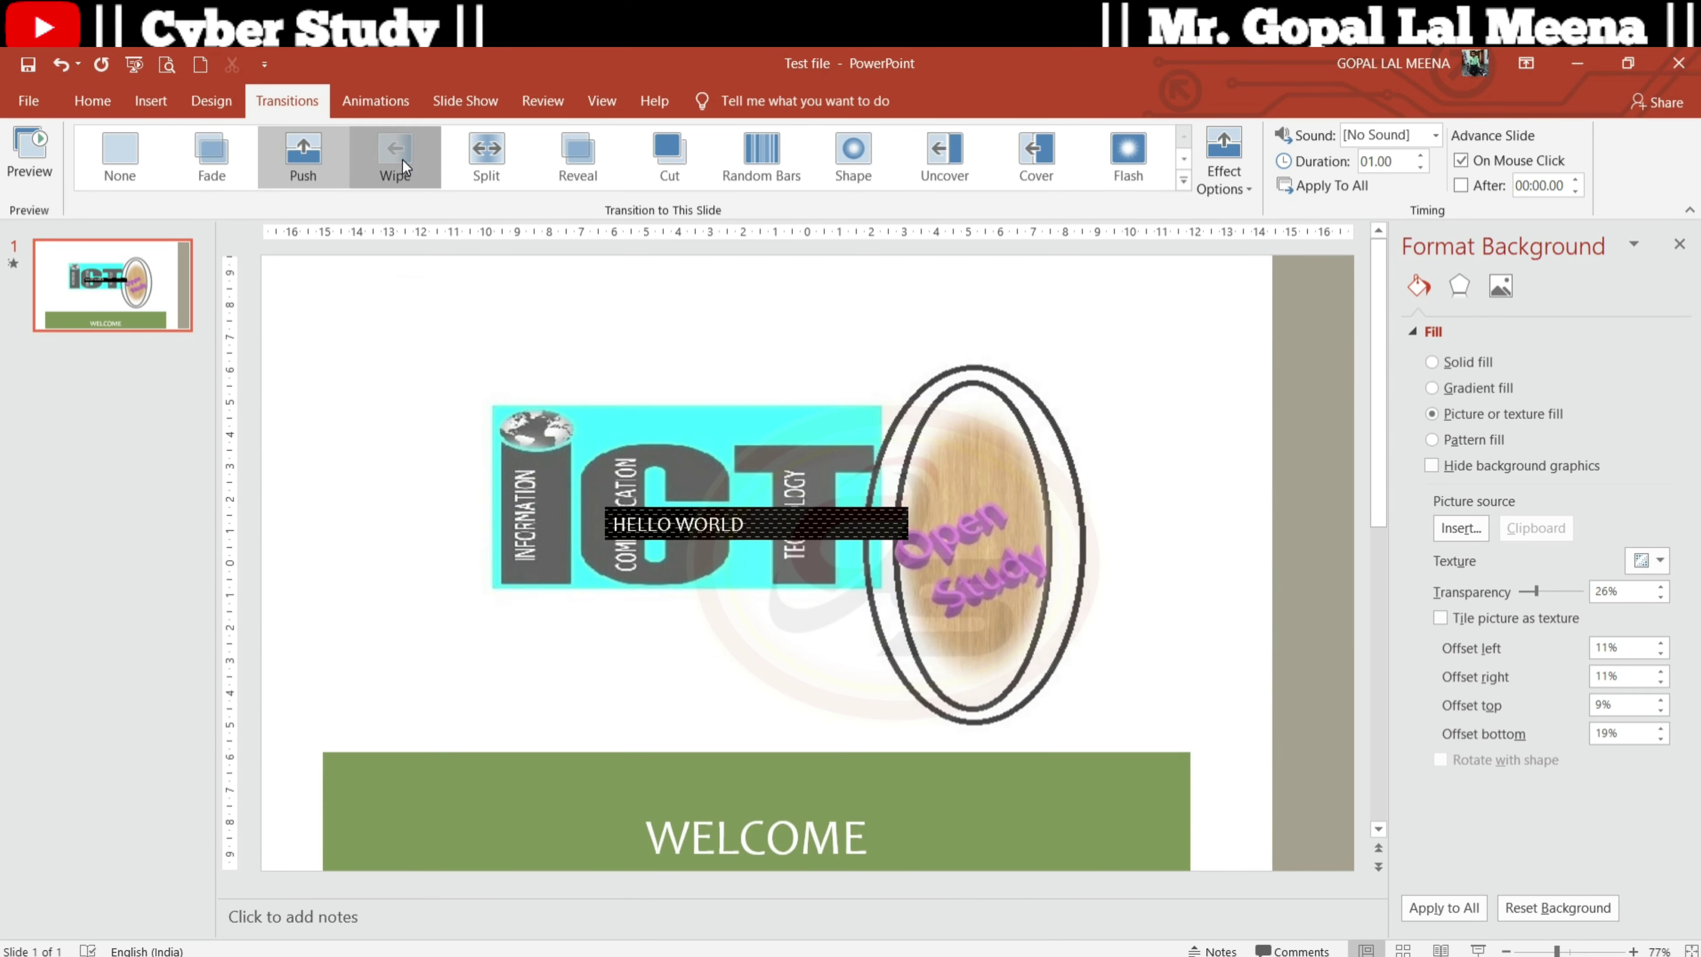
left_click(402, 161)
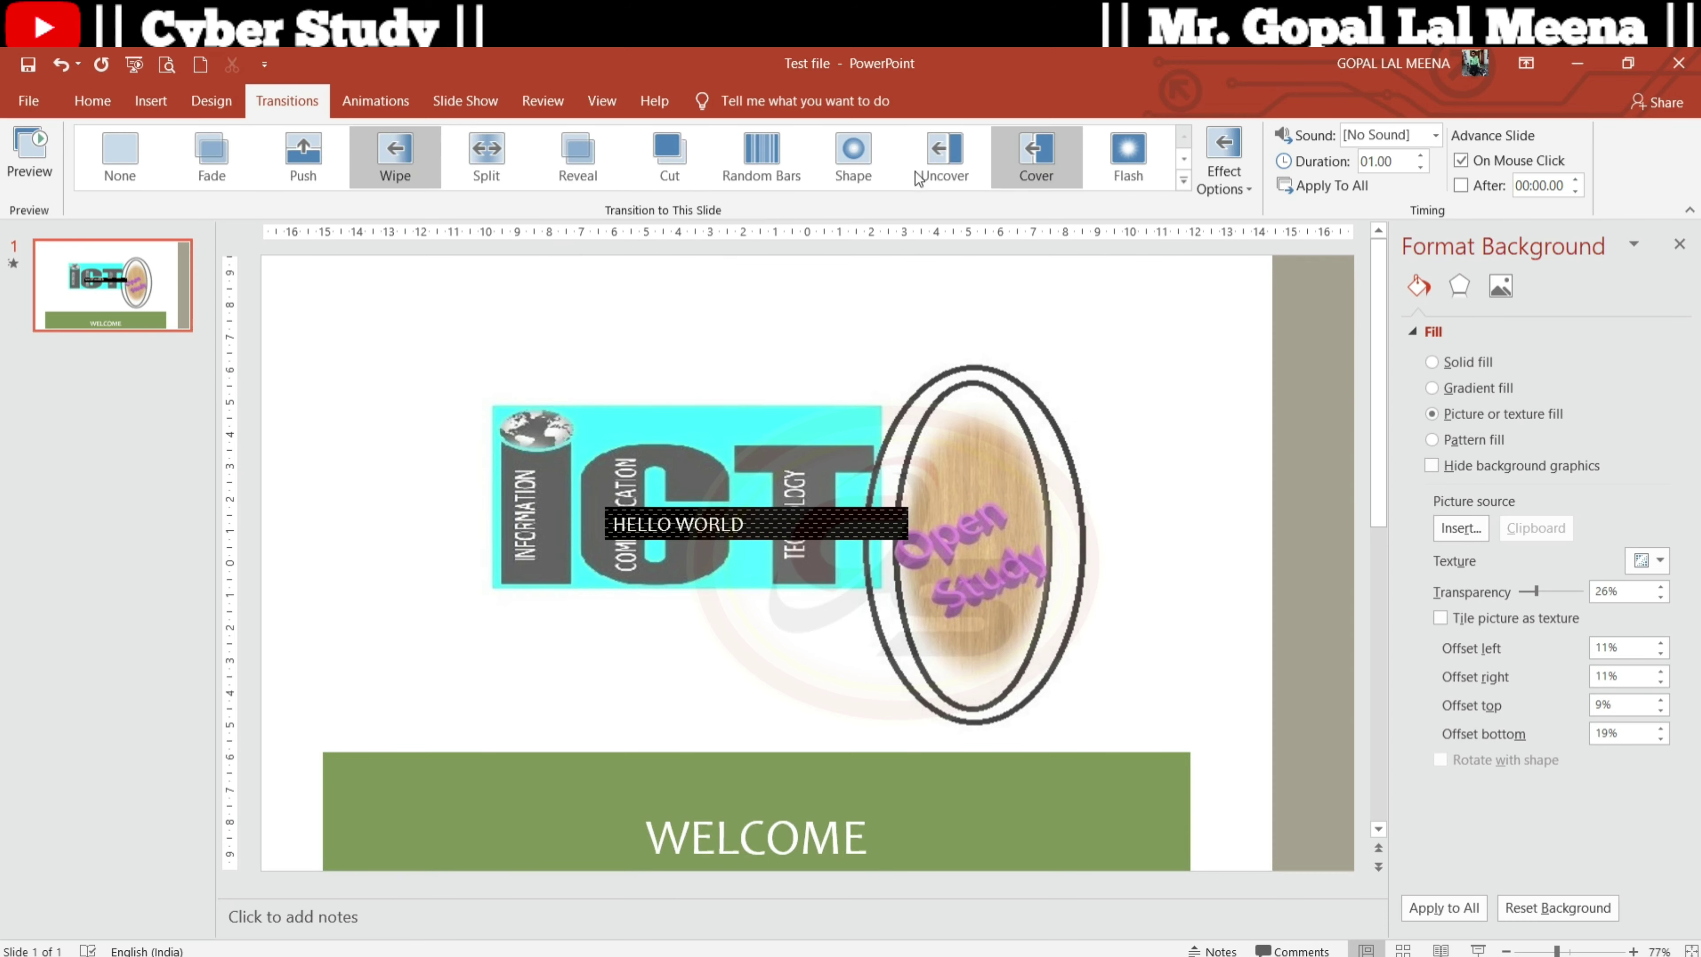
left_click(871, 161)
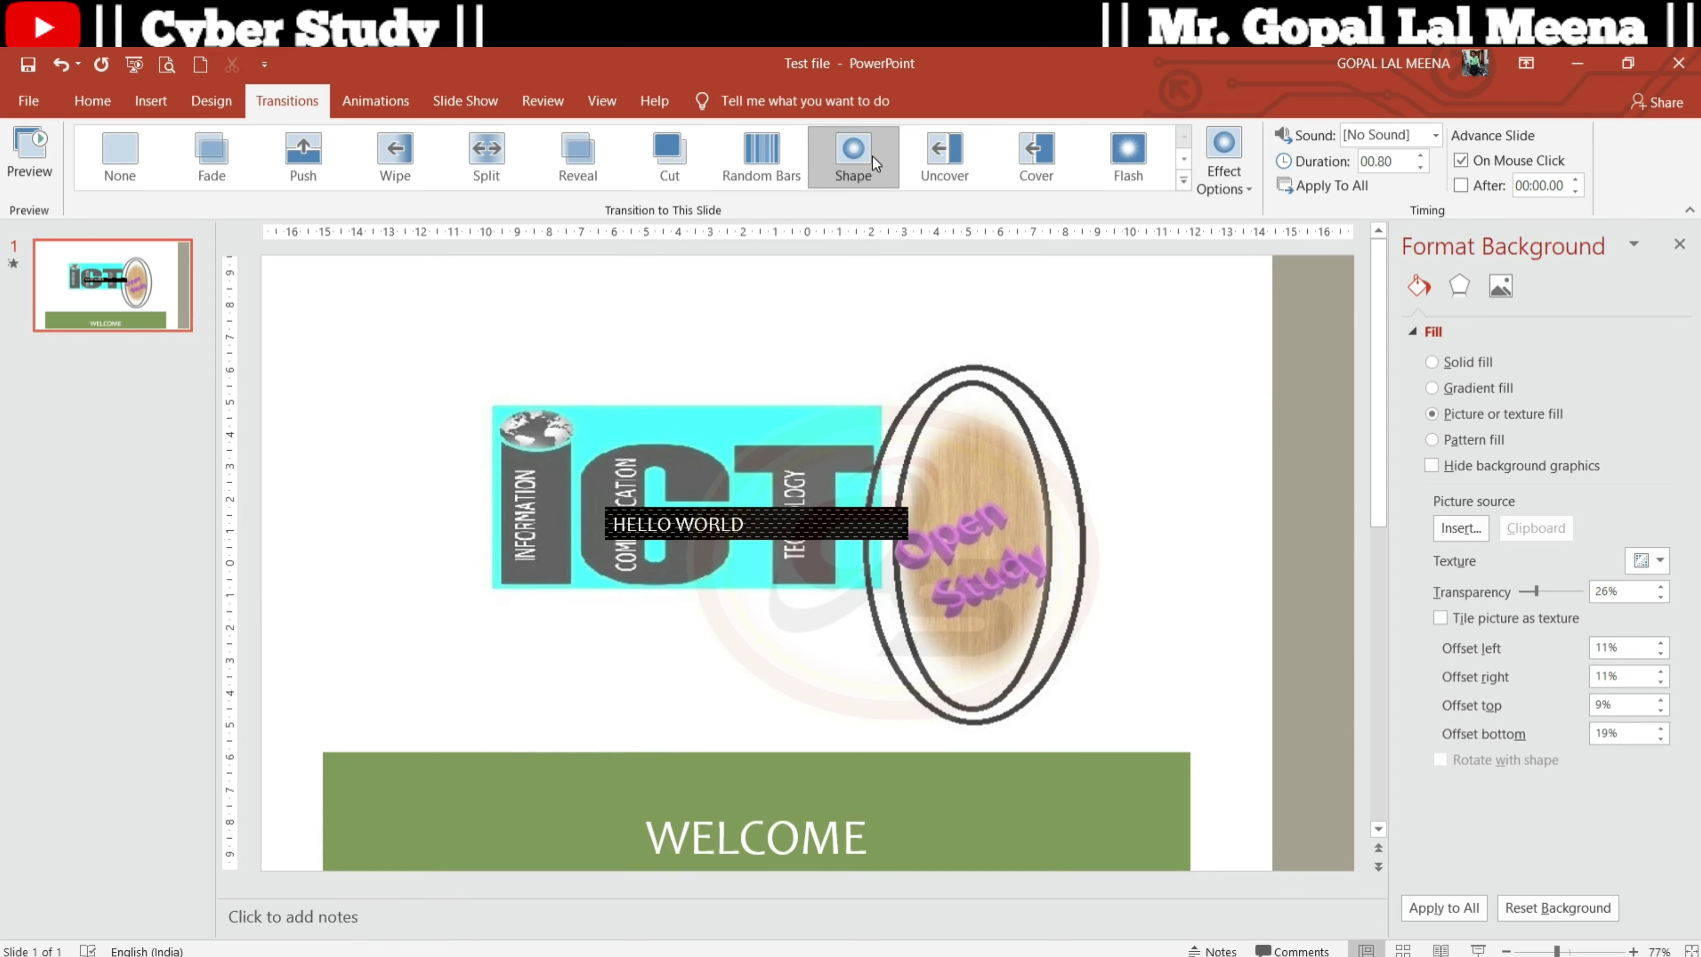
left_click(945, 179)
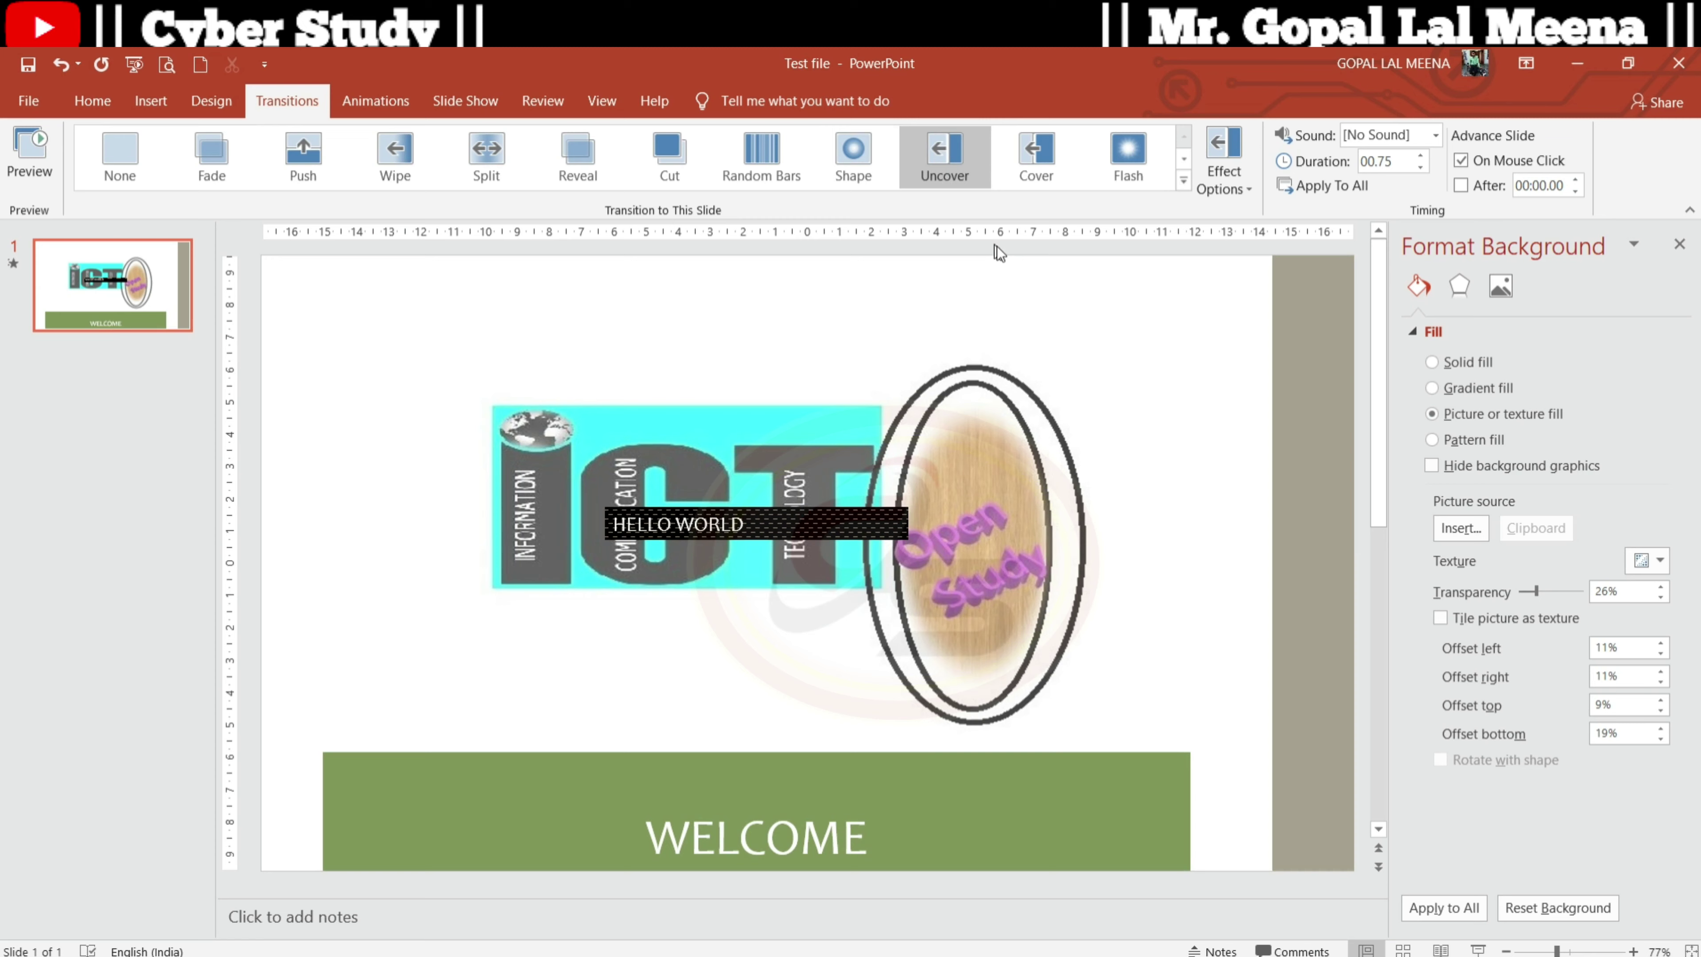
left_click(1032, 167)
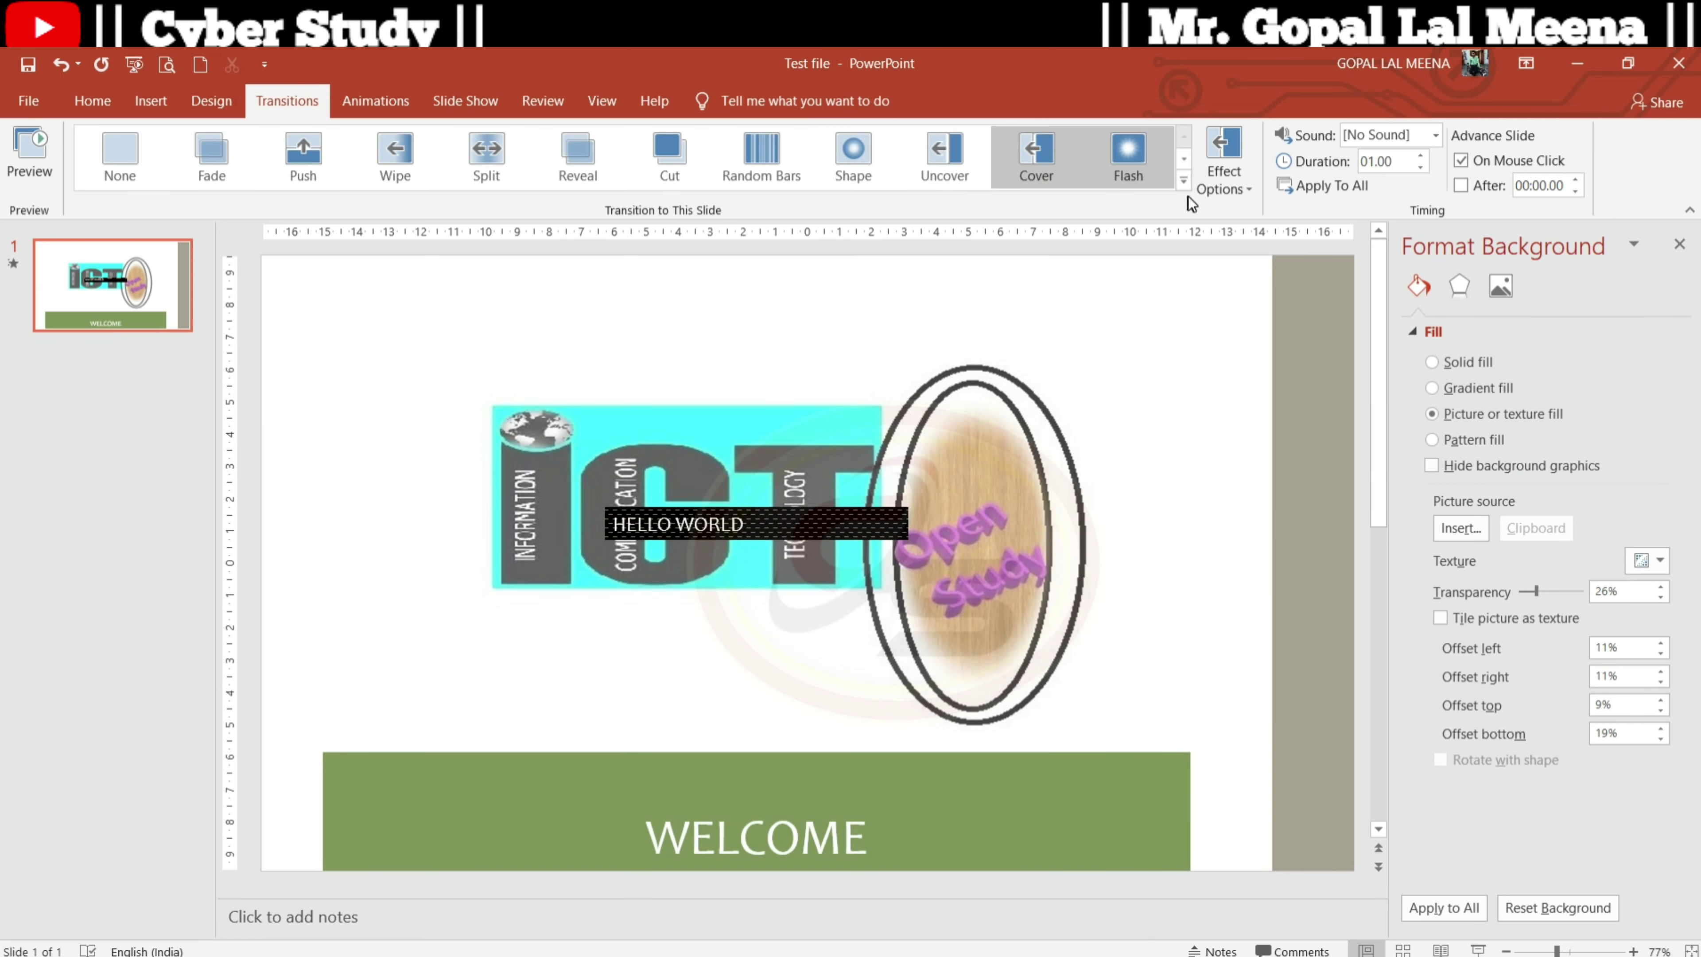
left_click(1184, 182)
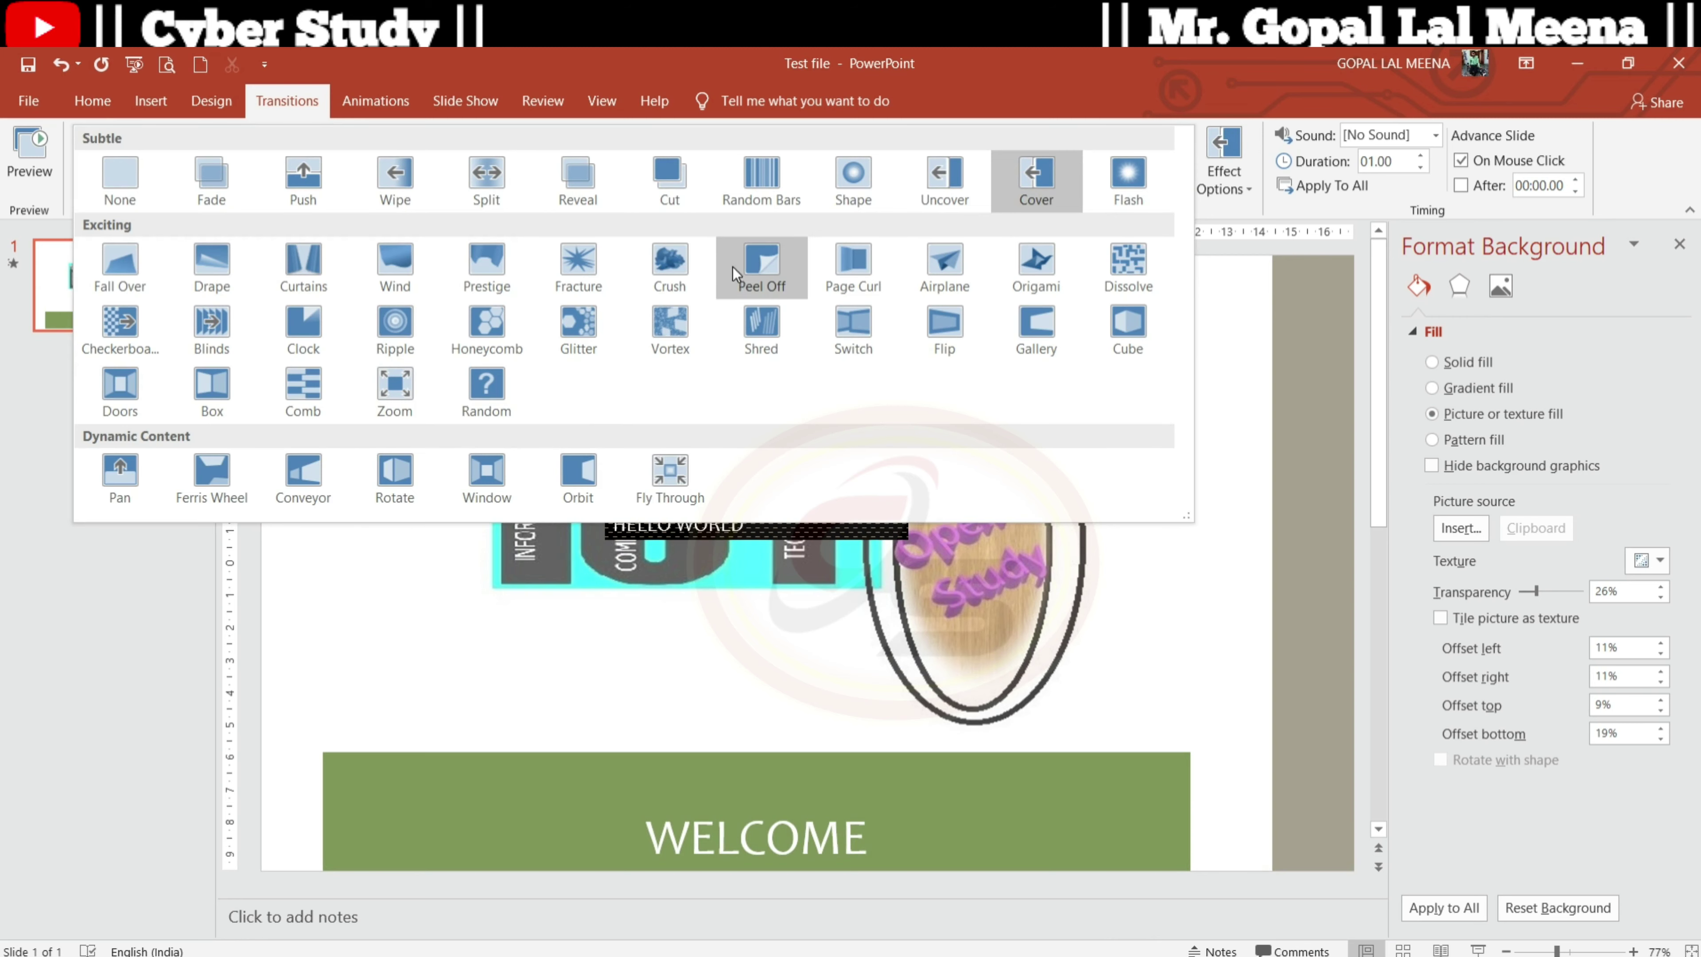
- Apply the Doors transition to the title slide with the Vertical effect option
left_click(153, 393)
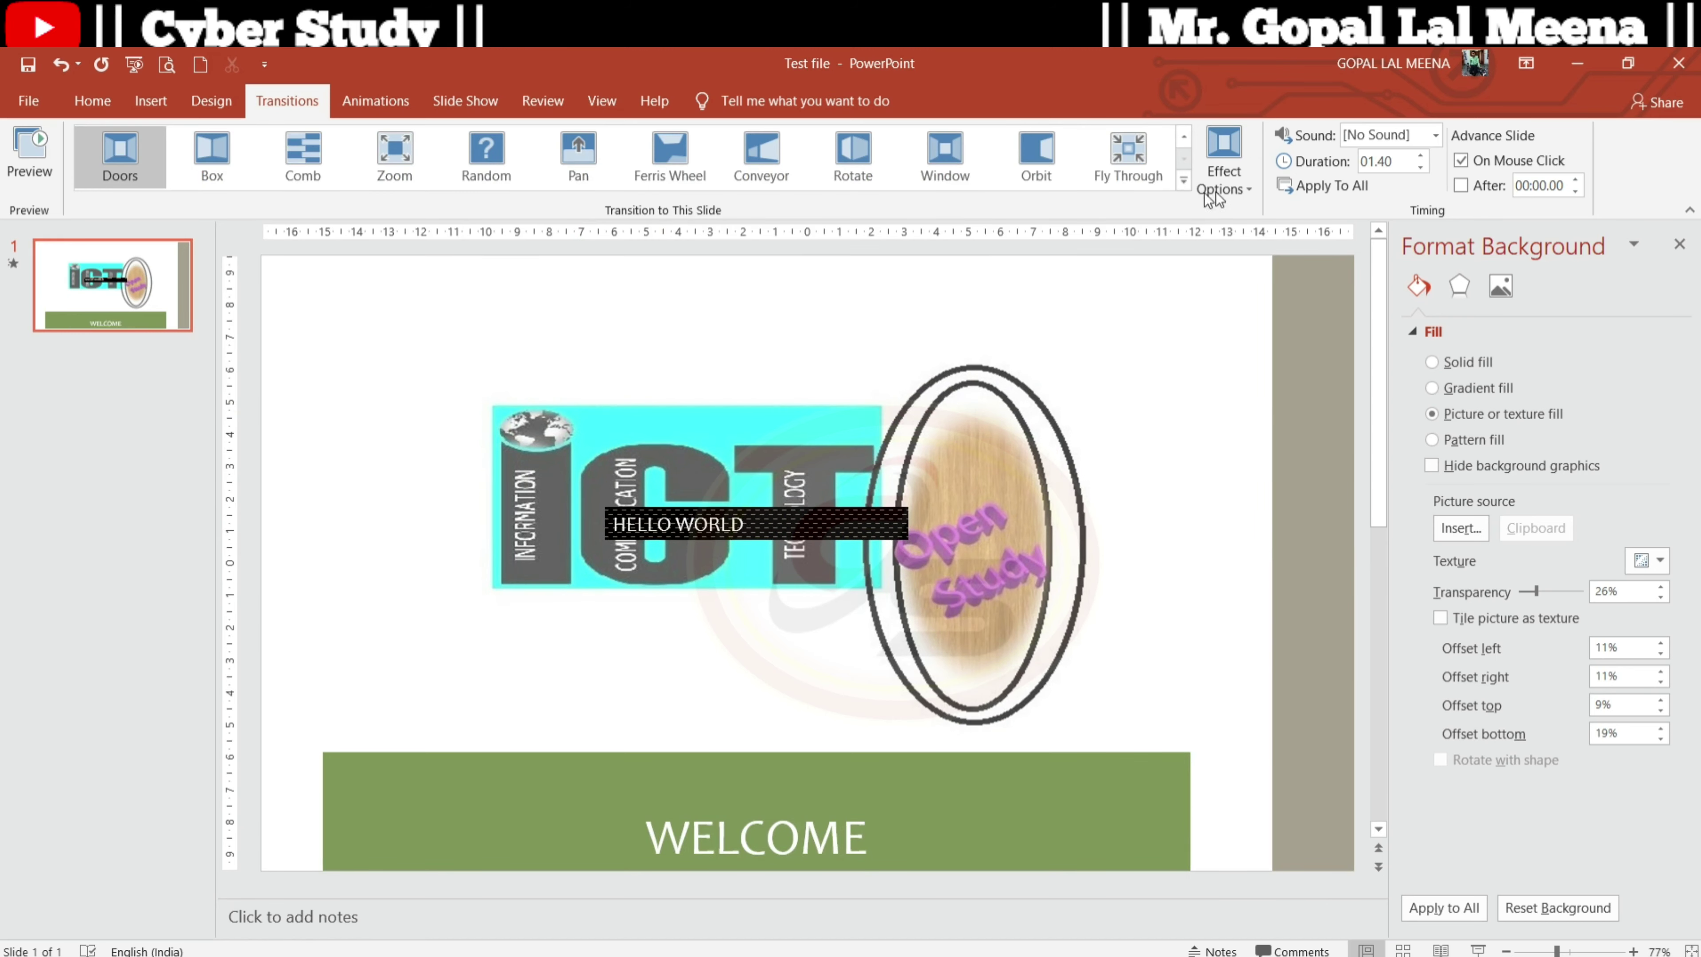
left_click(1241, 189)
left_click(1260, 225)
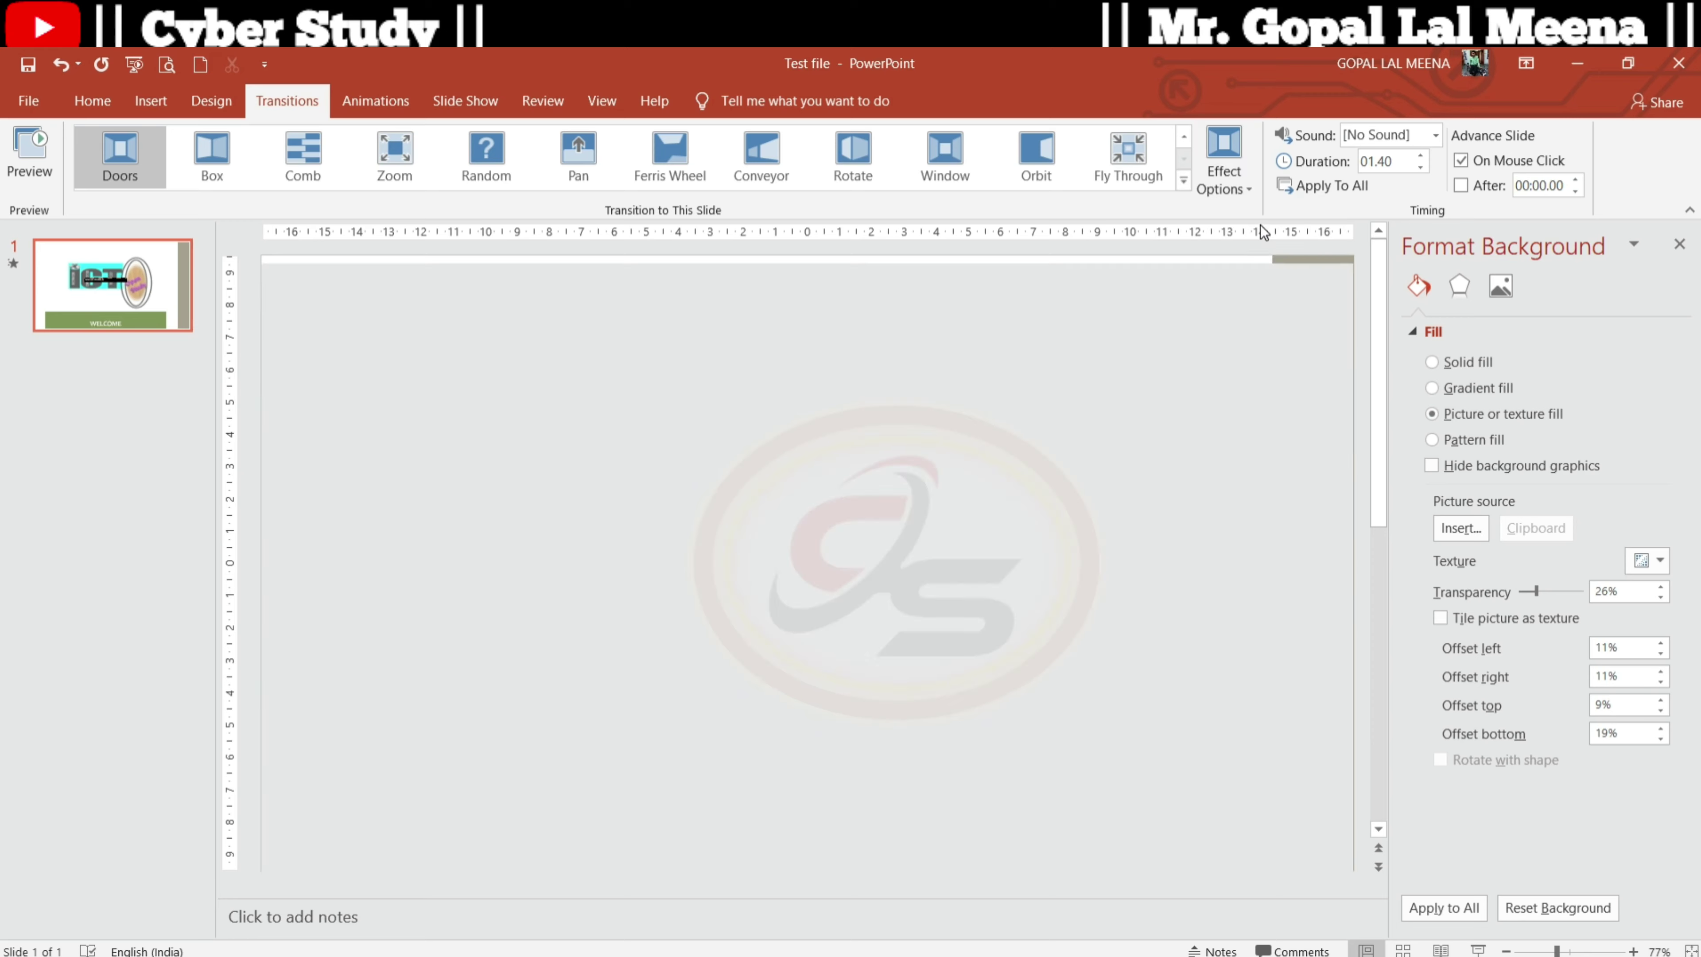
left_click(1250, 189)
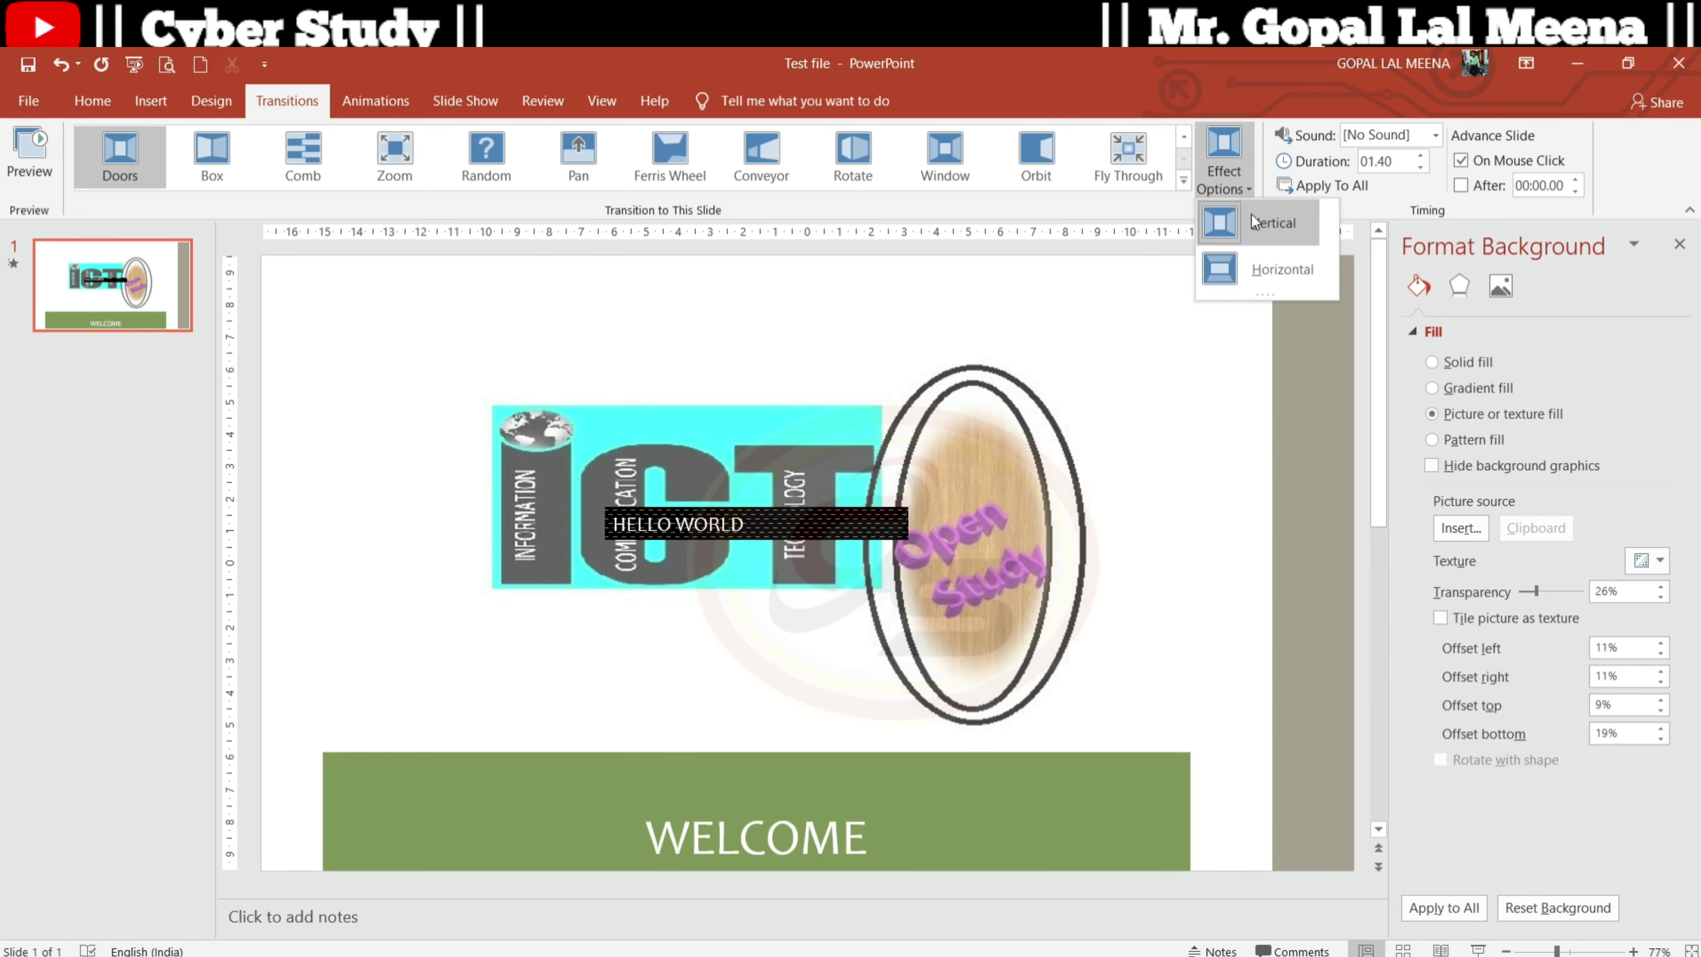
left_click(1266, 272)
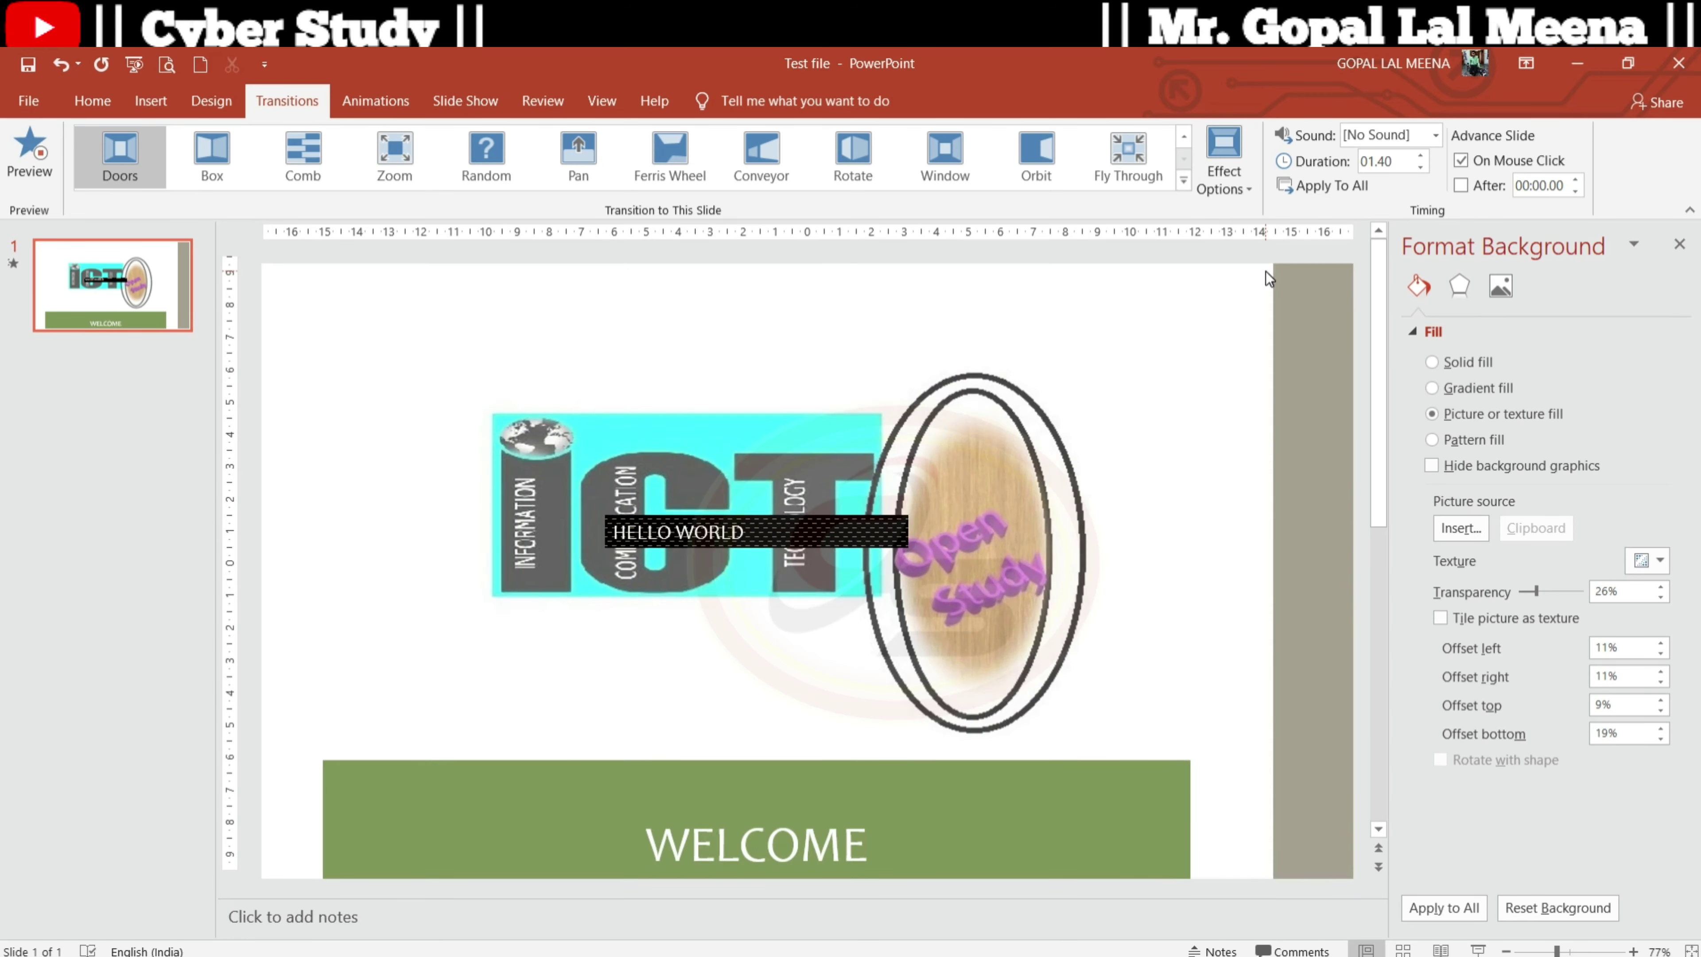
- Set the Doors transition duration to 02.50 and preview it
left_click(1422, 157)
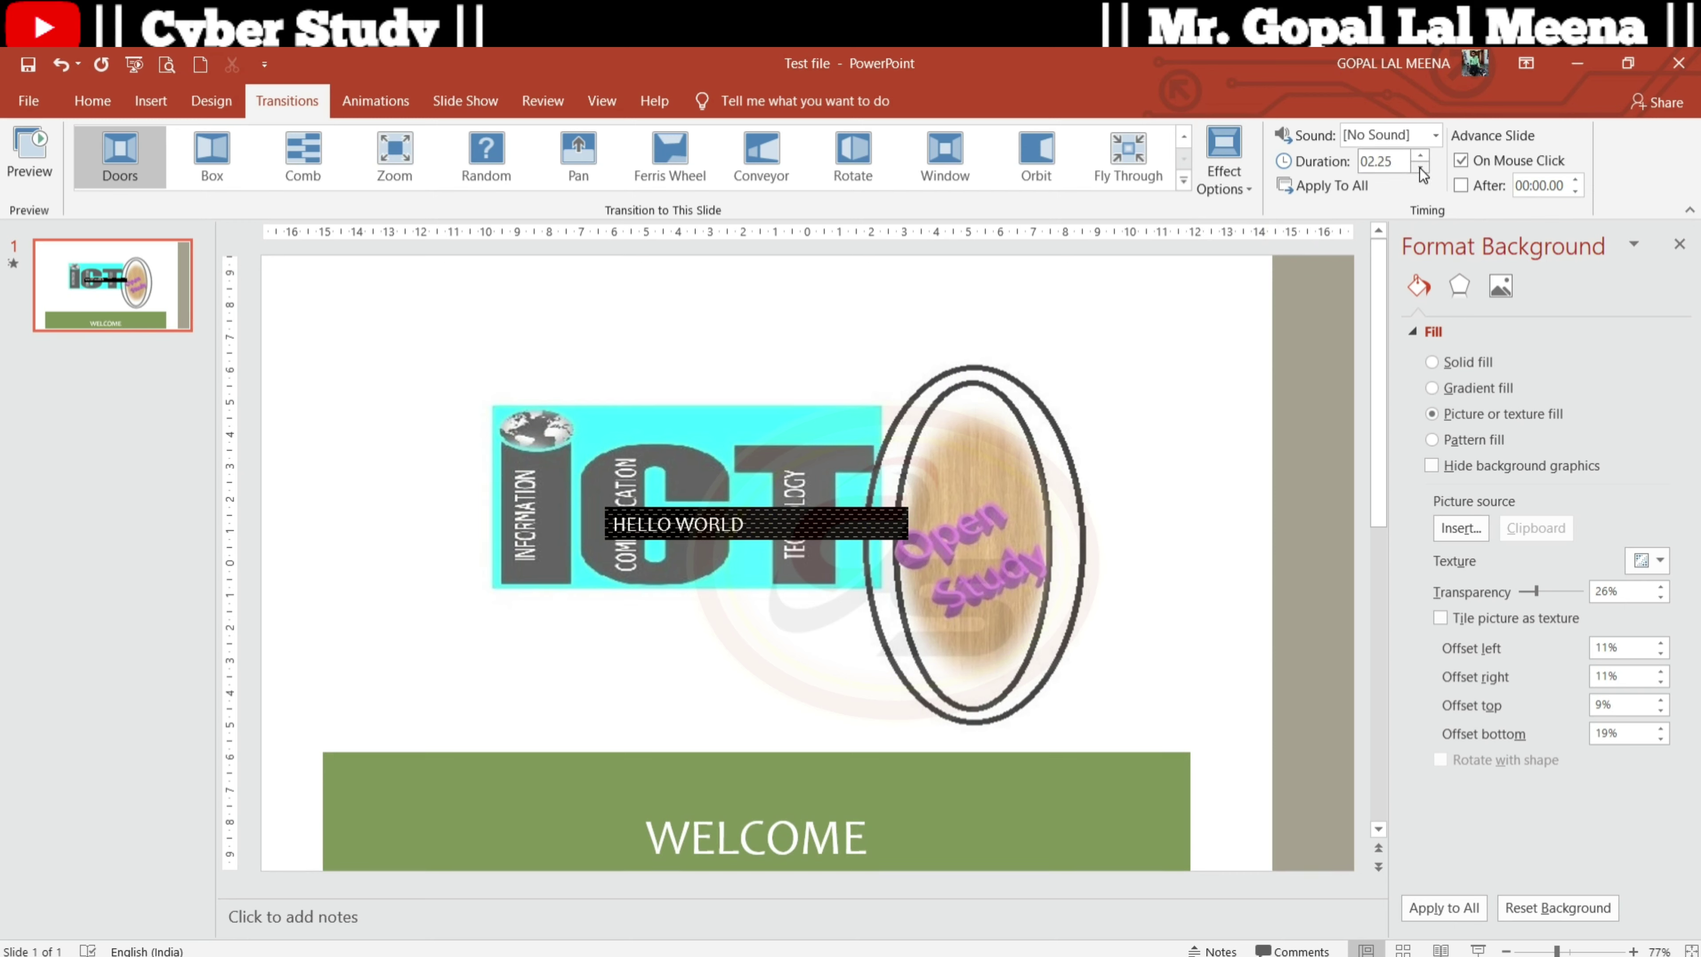
left_click(1421, 172)
type("00.5")
left_click(20, 150)
left_click(1421, 156)
left_click(1421, 156)
left_click(1421, 155)
left_click(1421, 155)
left_click(40, 157)
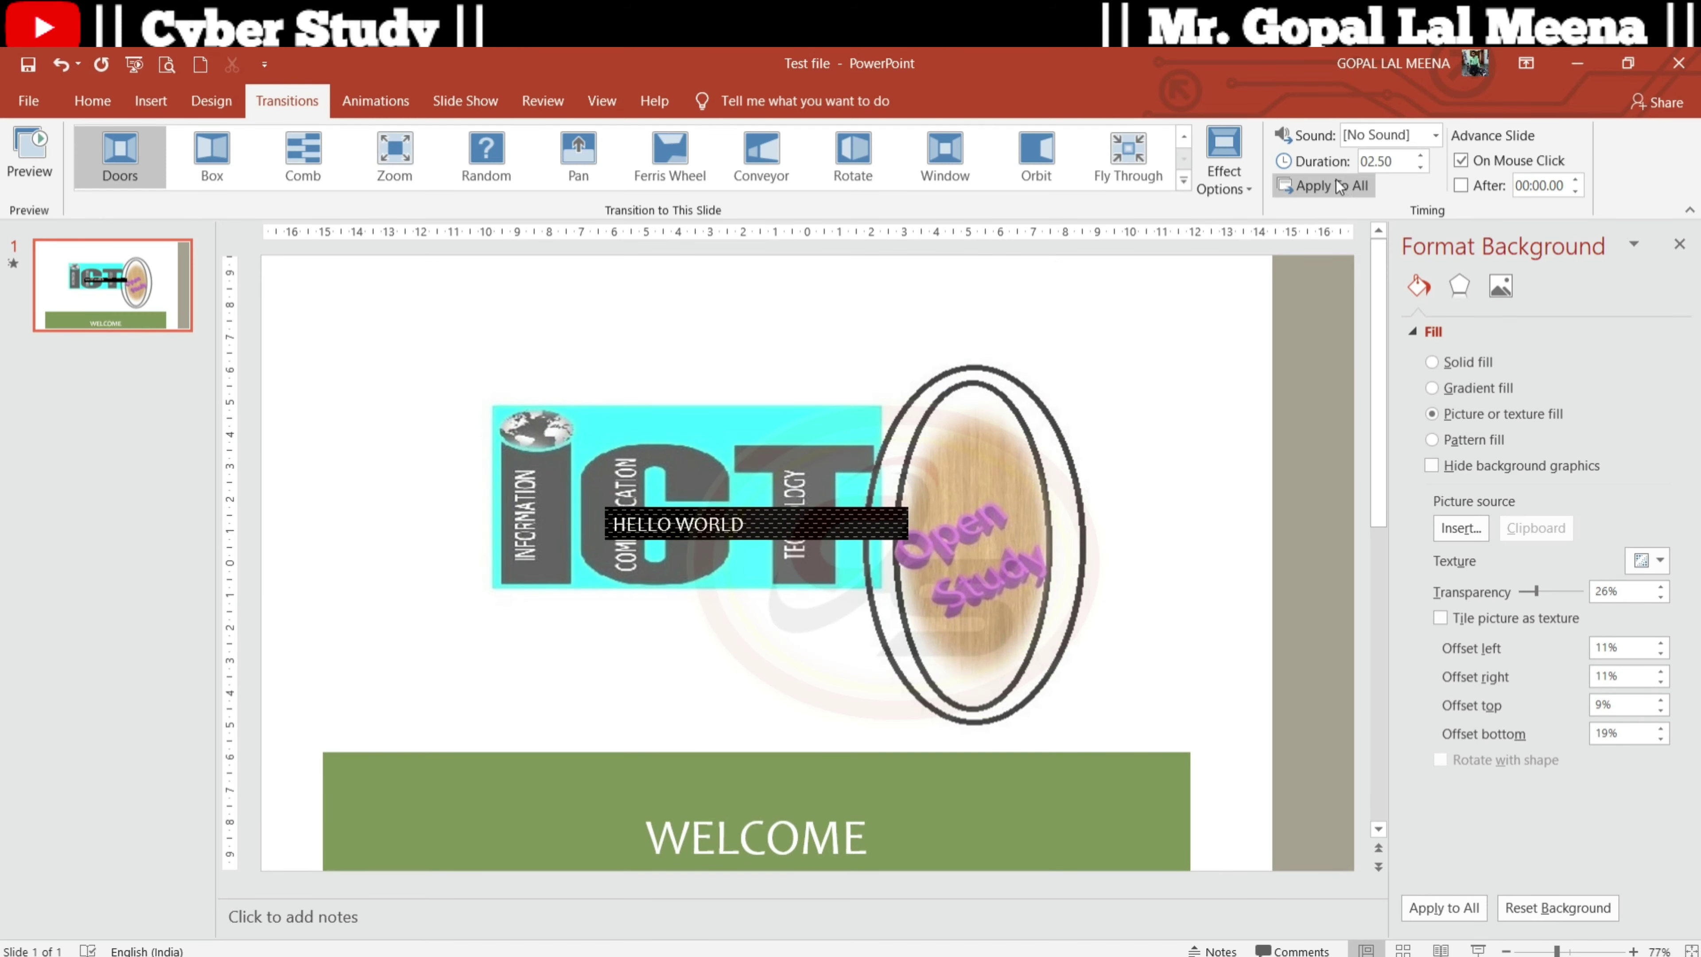
- Choose Drum Roll as the transition sound and preview it
left_click(1437, 137)
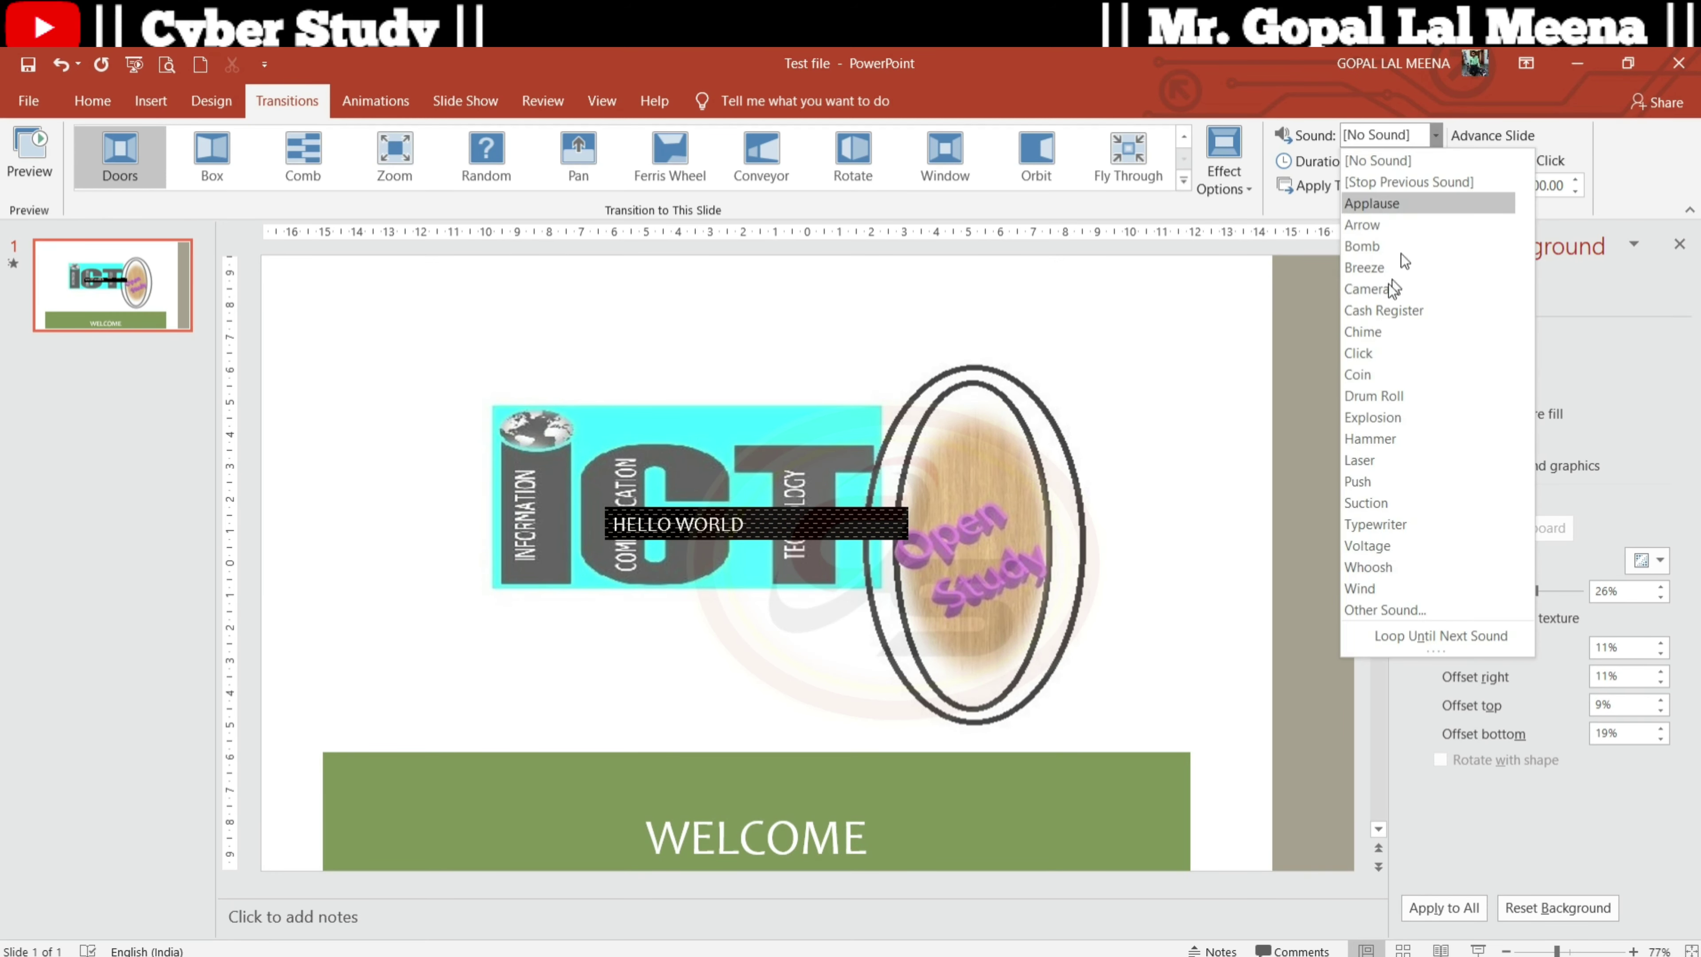
left_click(1395, 397)
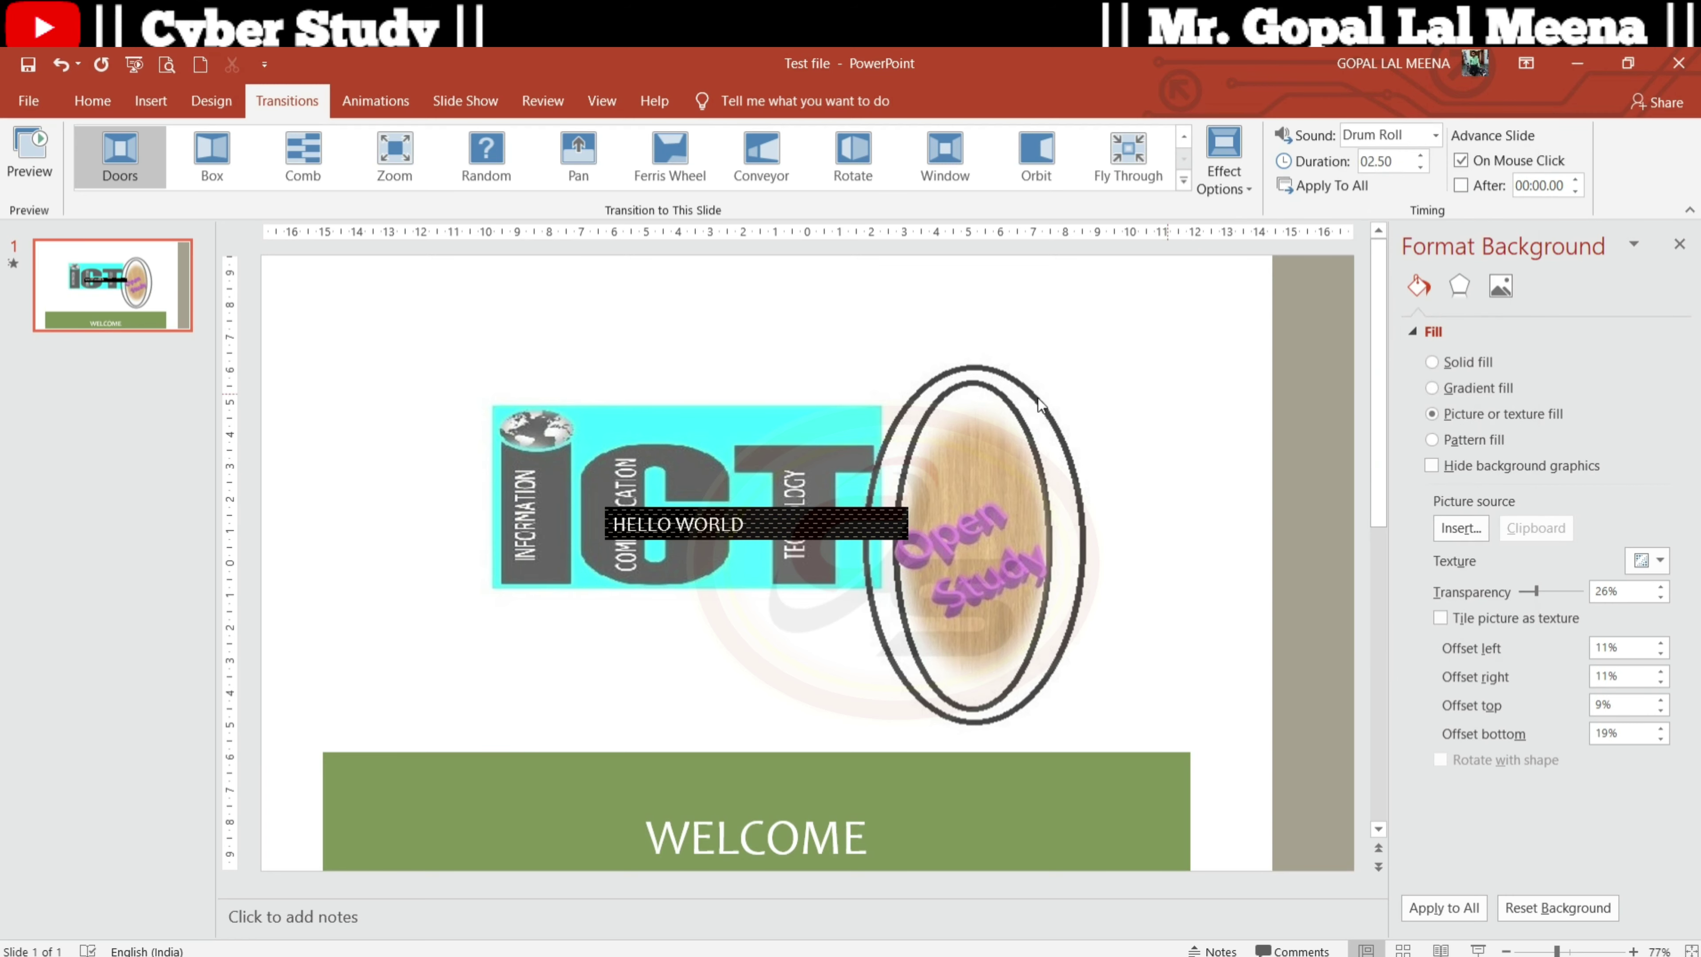
left_click(27, 155)
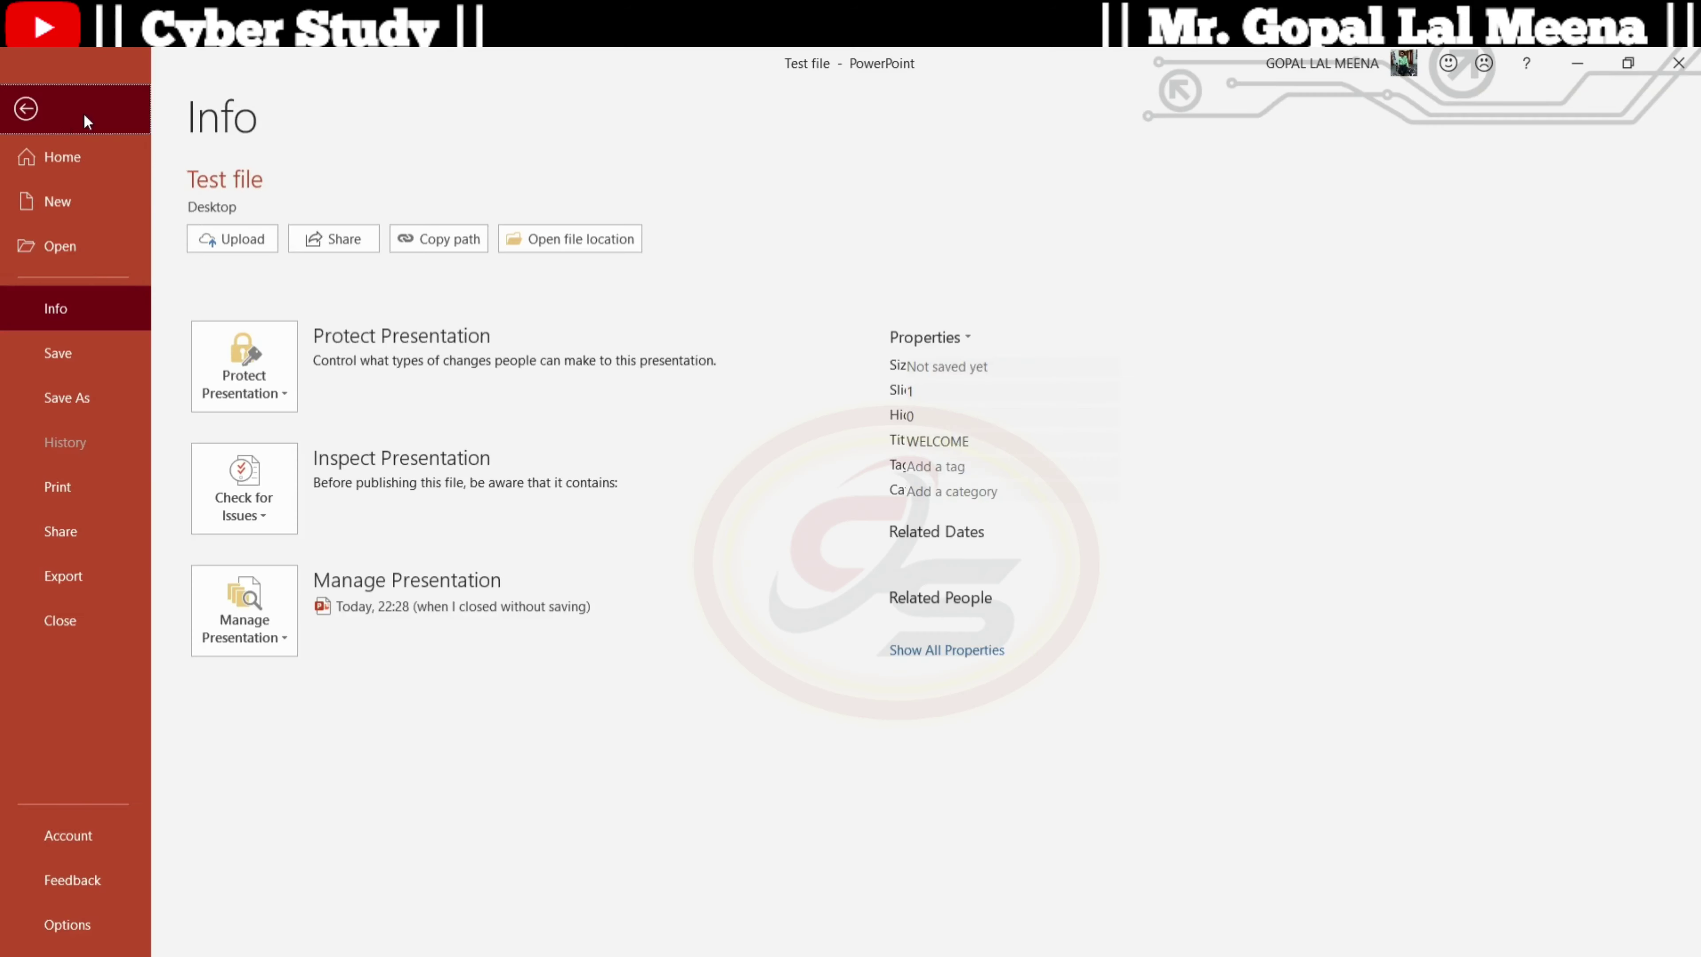
- Insert a new second slide with the title 'THANKS', then return to slide 1
left_click(84, 113)
left_click(90, 108)
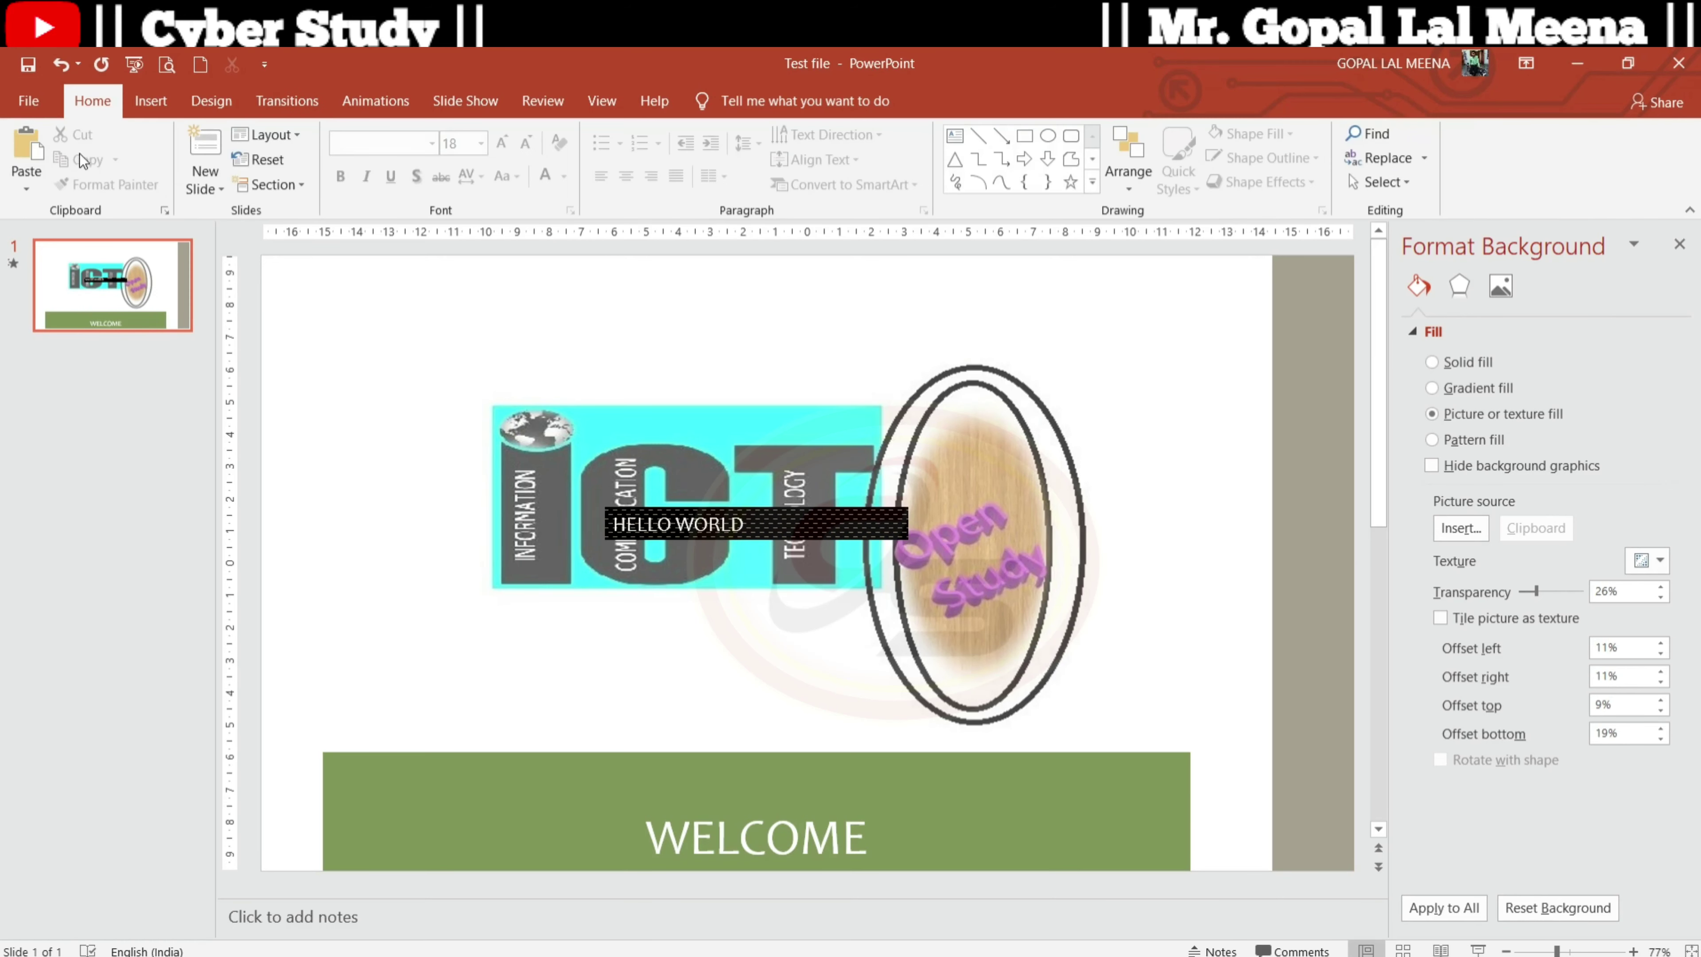
left_click(201, 146)
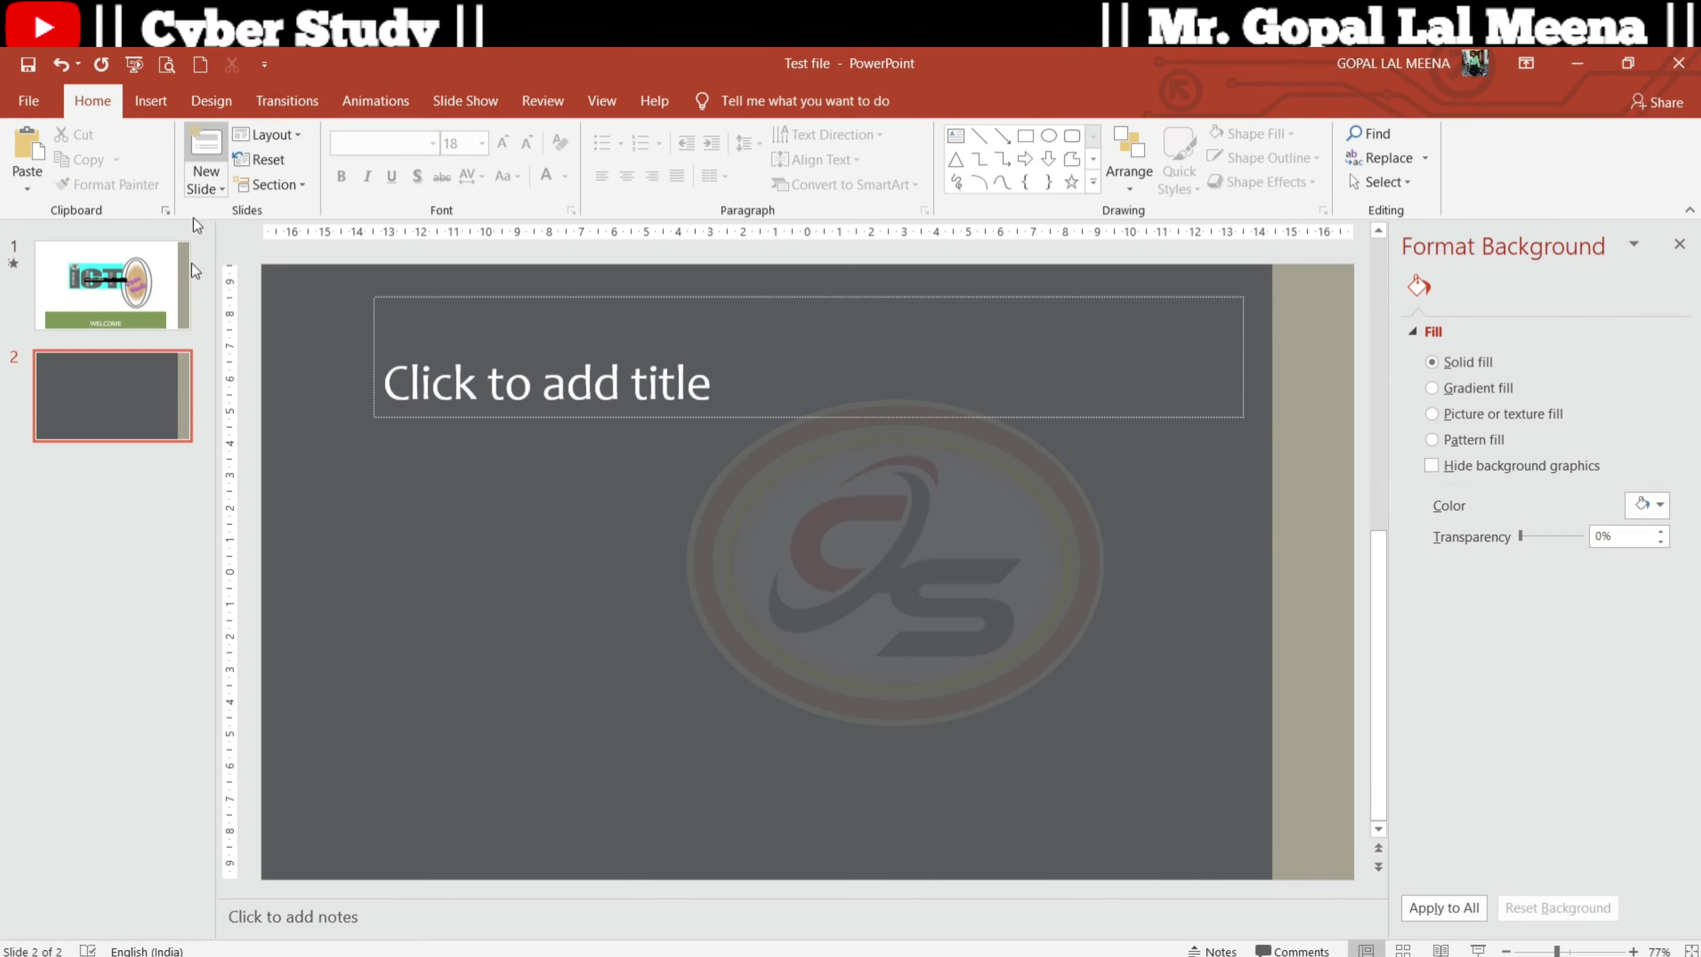
left_click(690, 387)
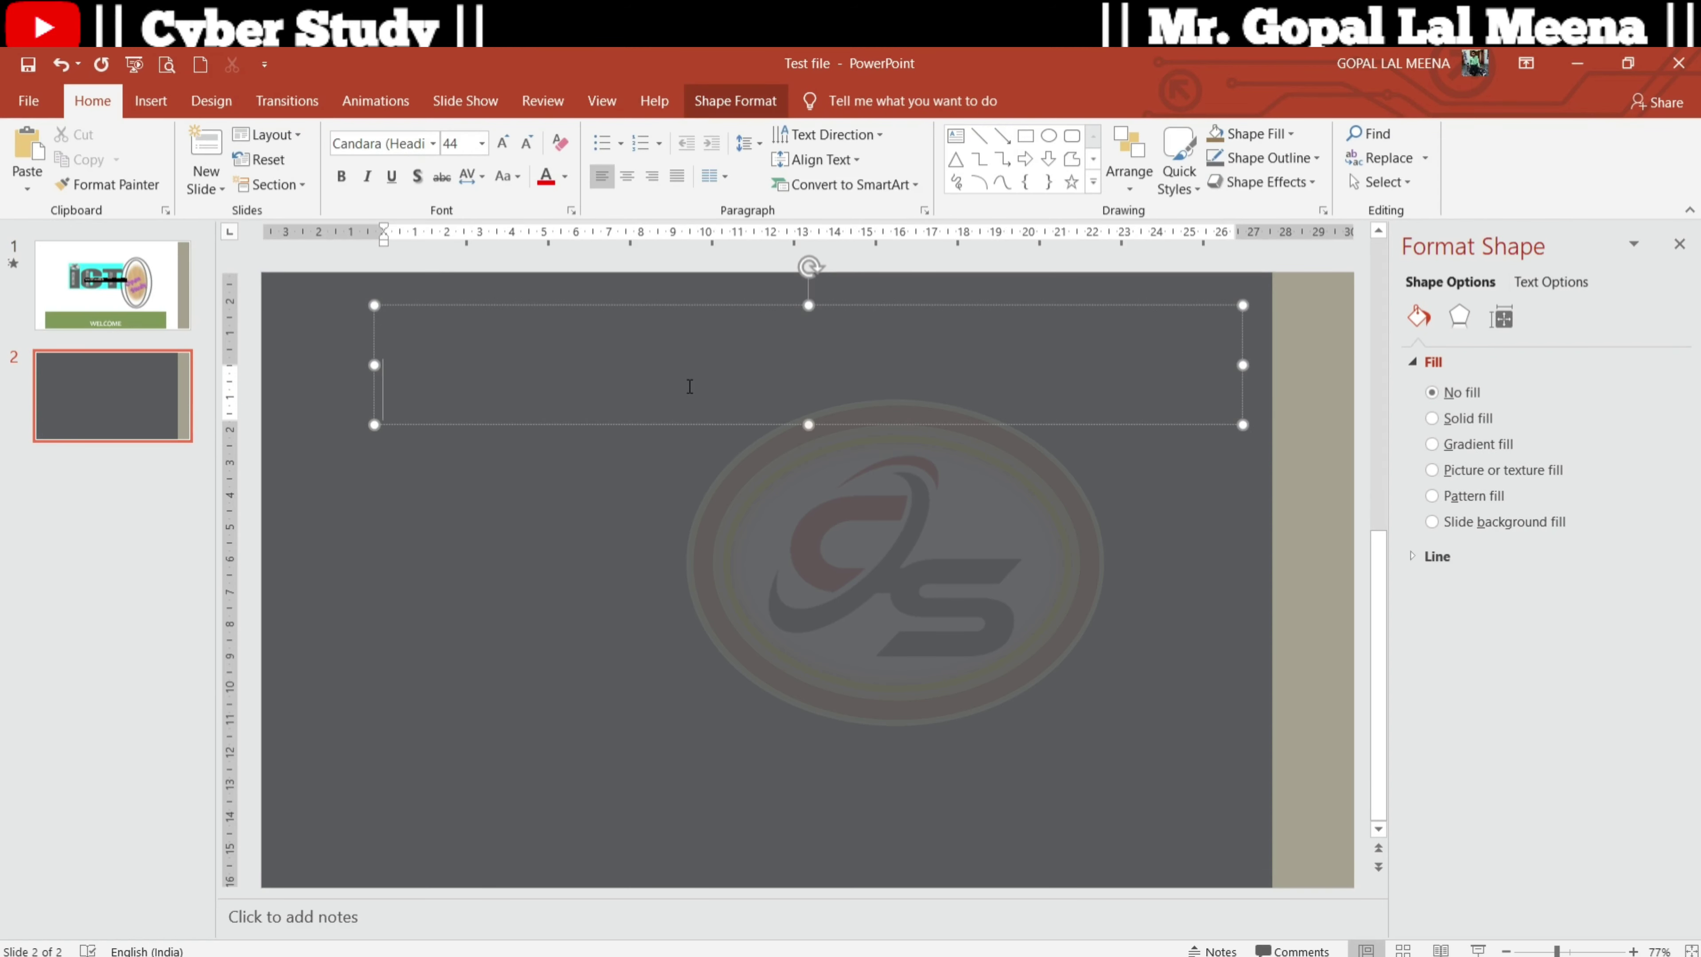
type("THAN")
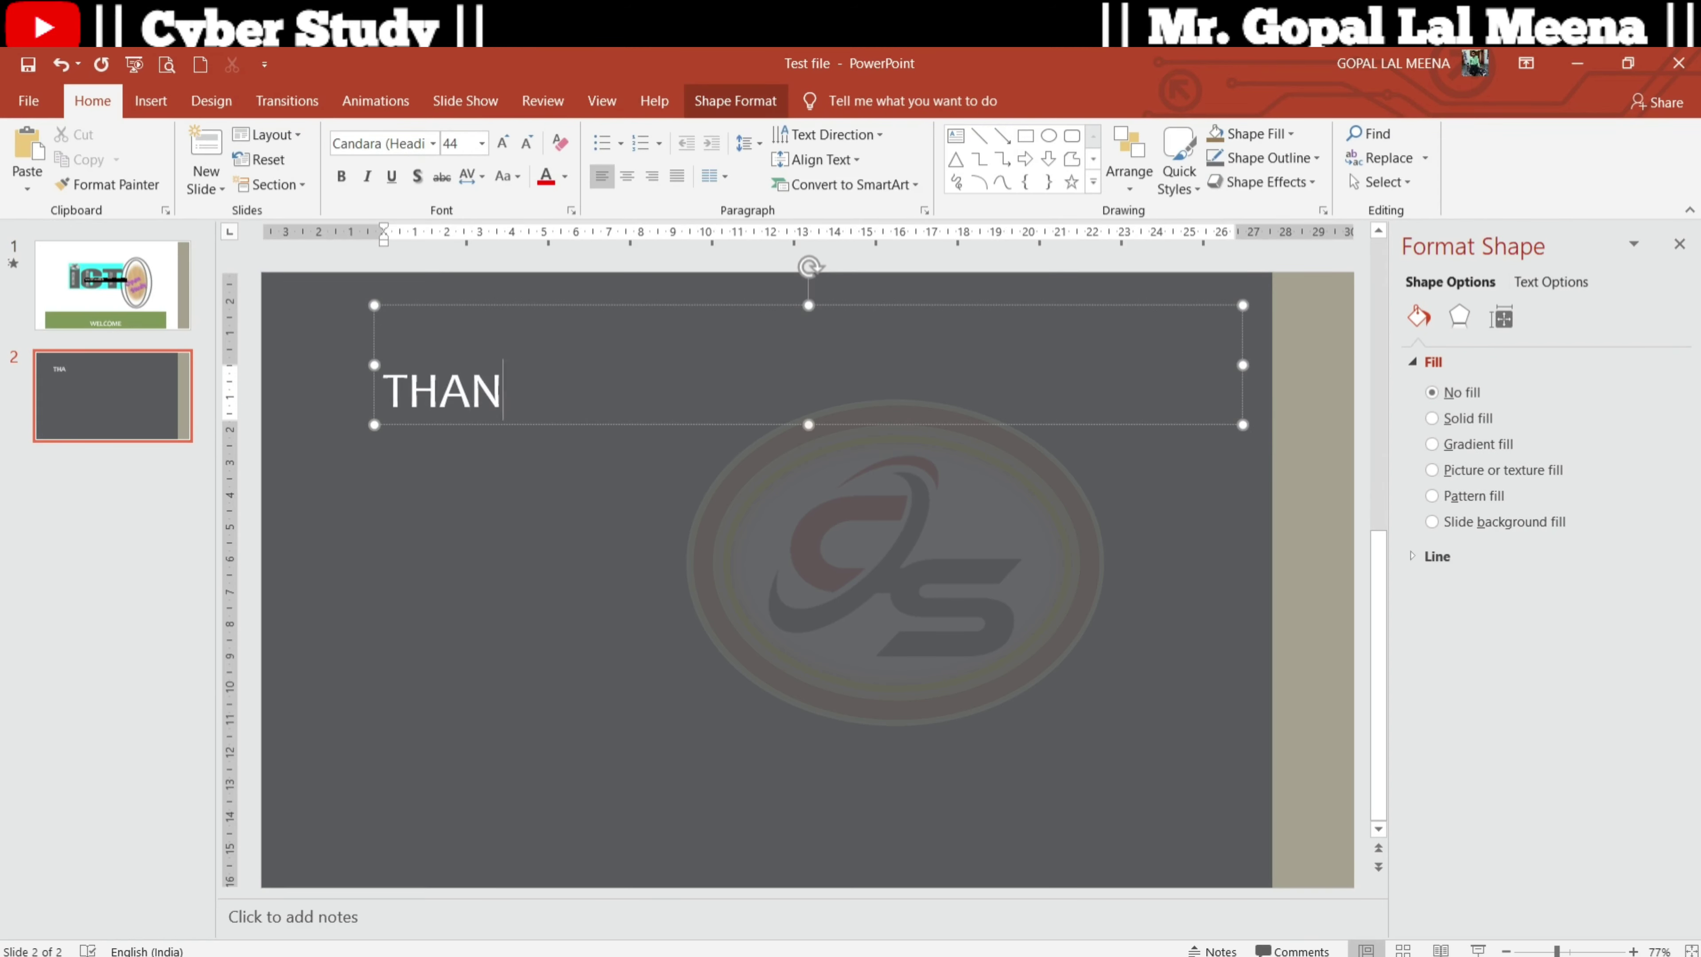
type("KS")
left_click(606, 536)
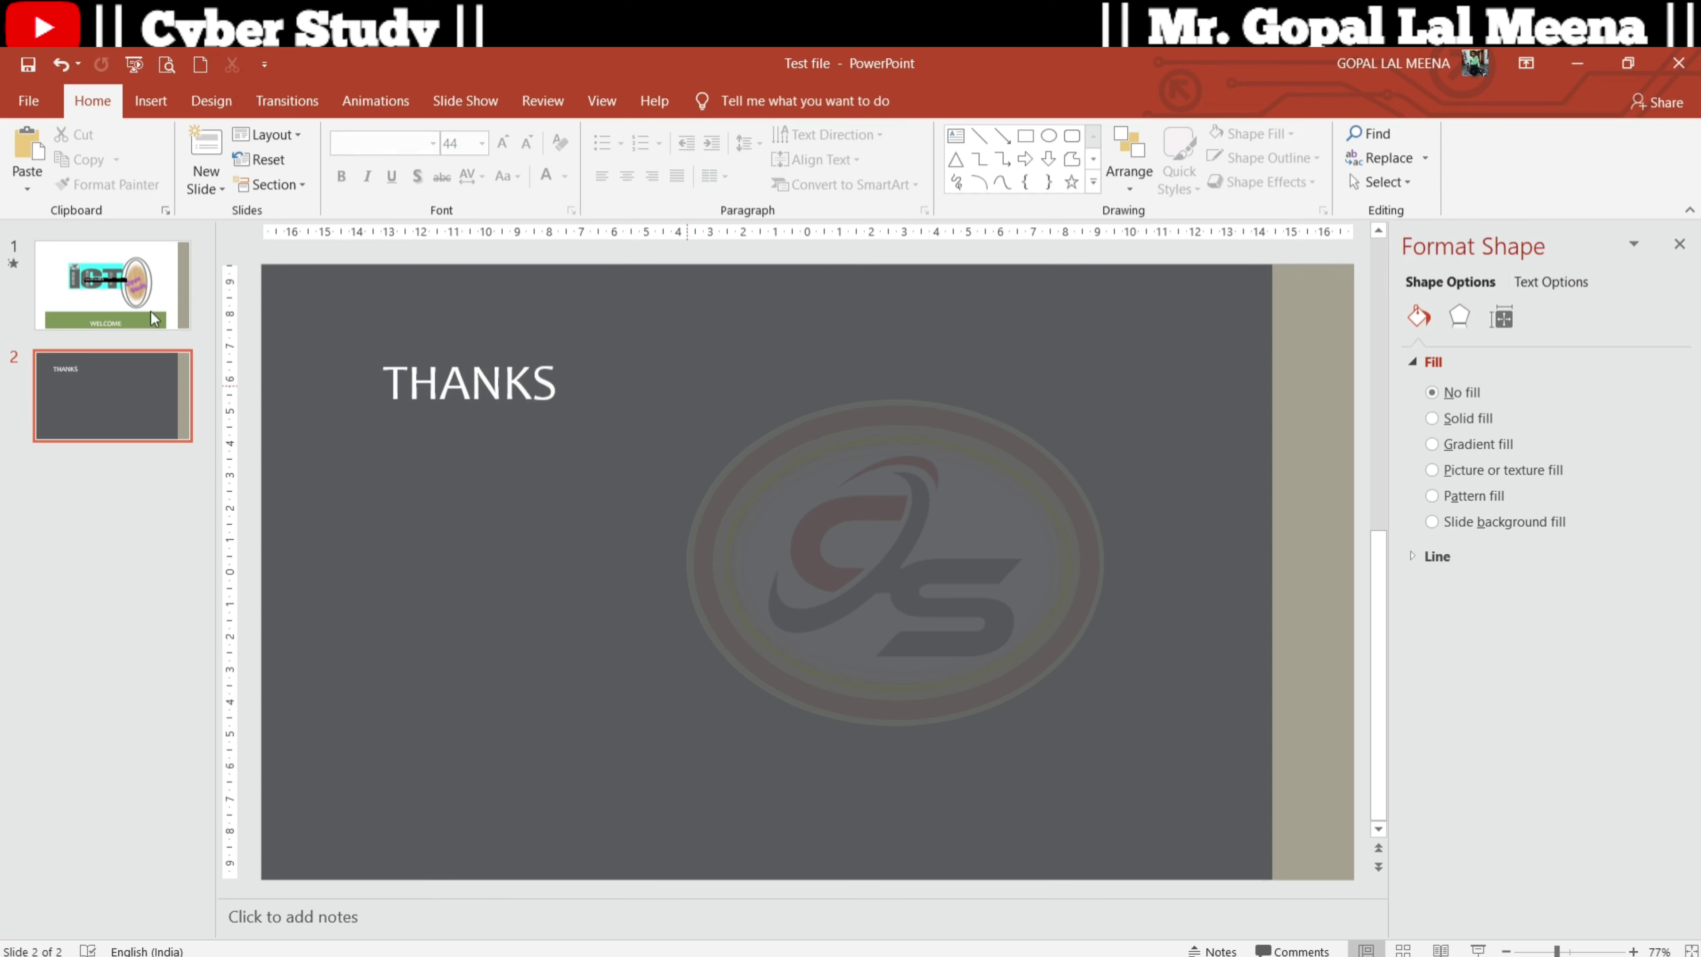
left_click(171, 321)
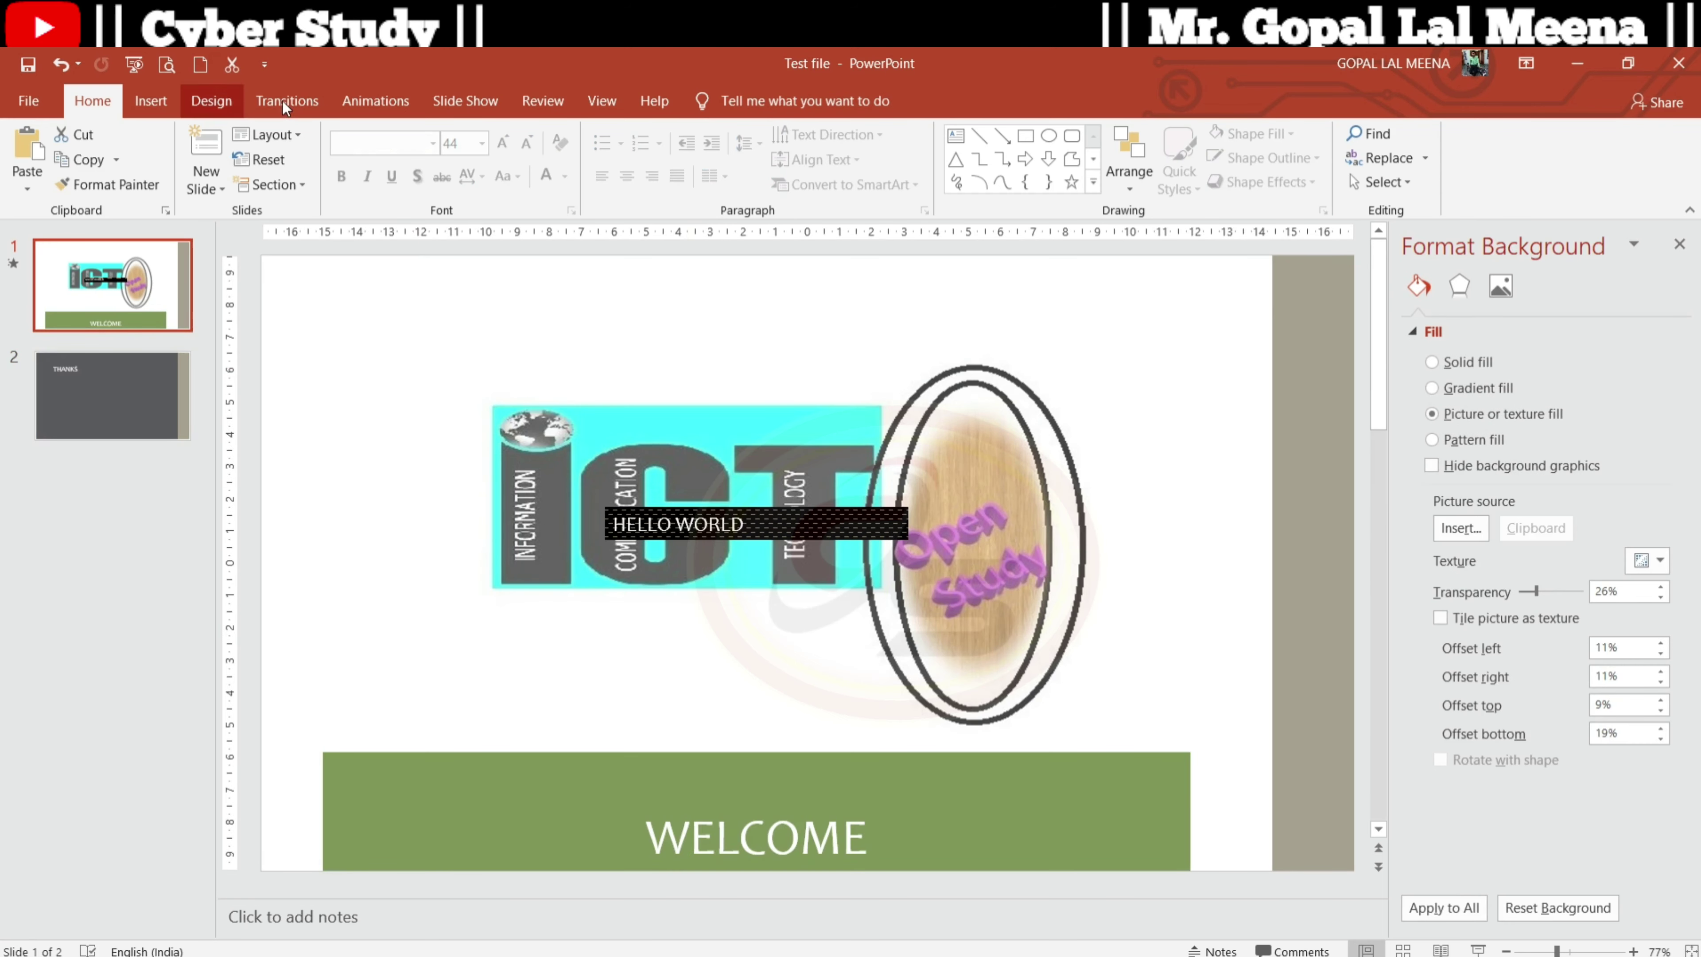
- Make the title slide auto-advance after 00:01.00 and preview the transition
left_click(287, 100)
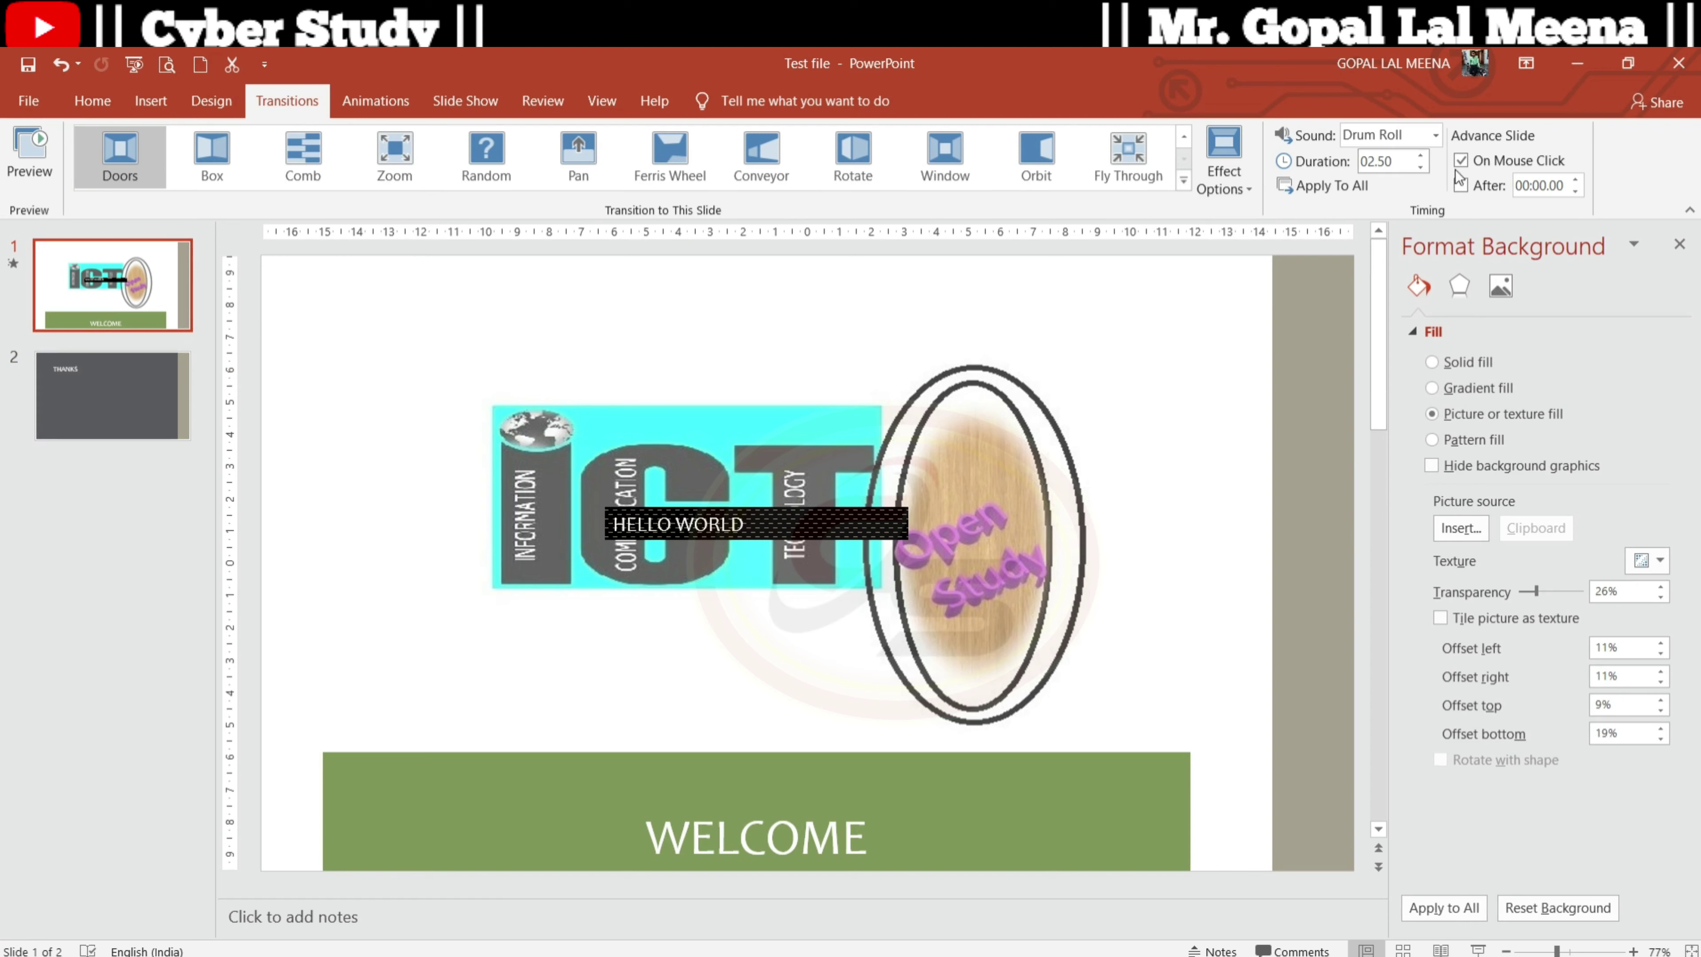
left_click(1576, 181)
left_click(1568, 190)
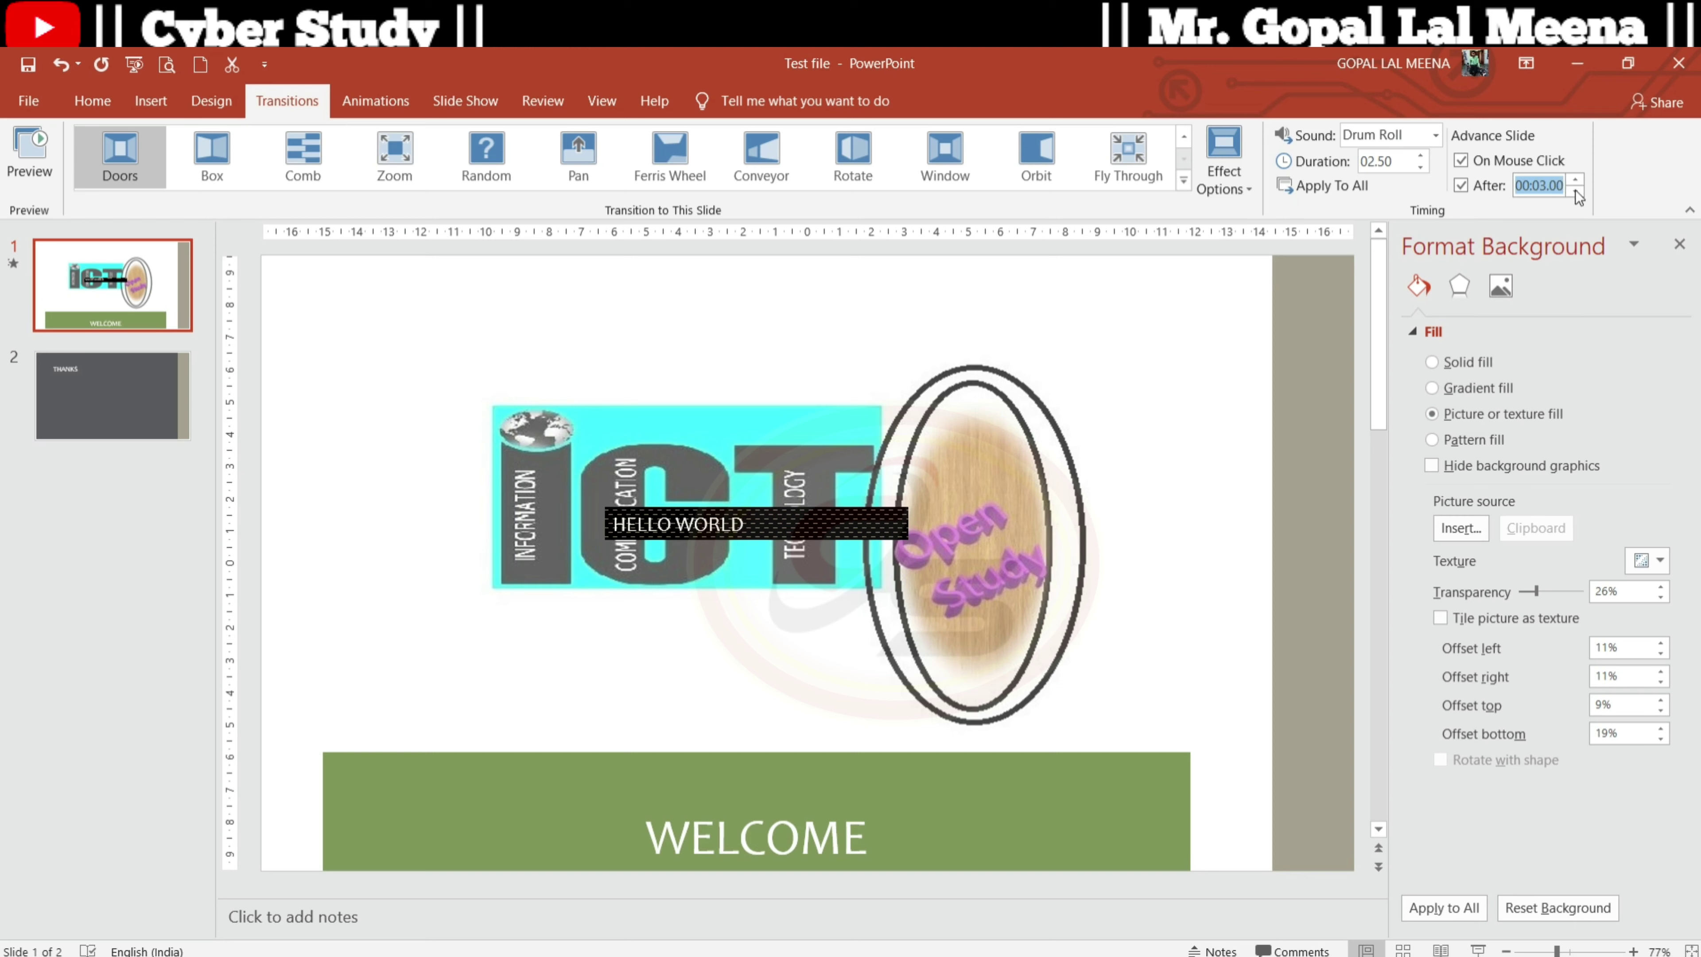
double_click(1575, 191)
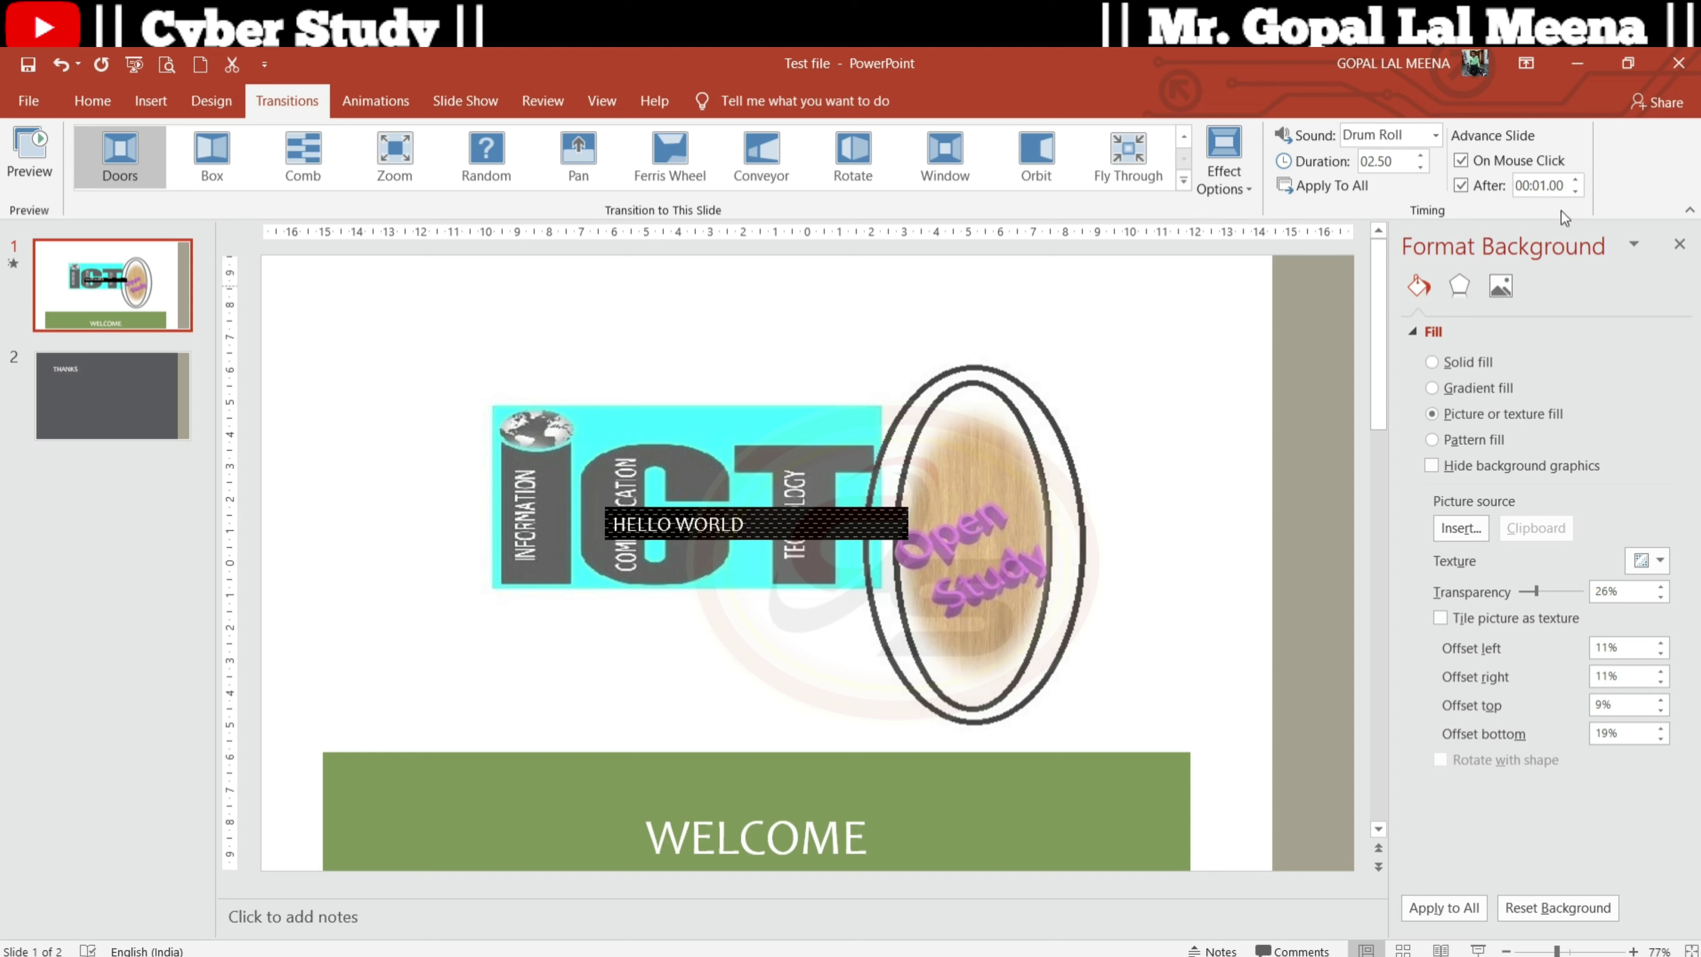
left_click(1575, 191)
left_click(1577, 192)
left_click(29, 153)
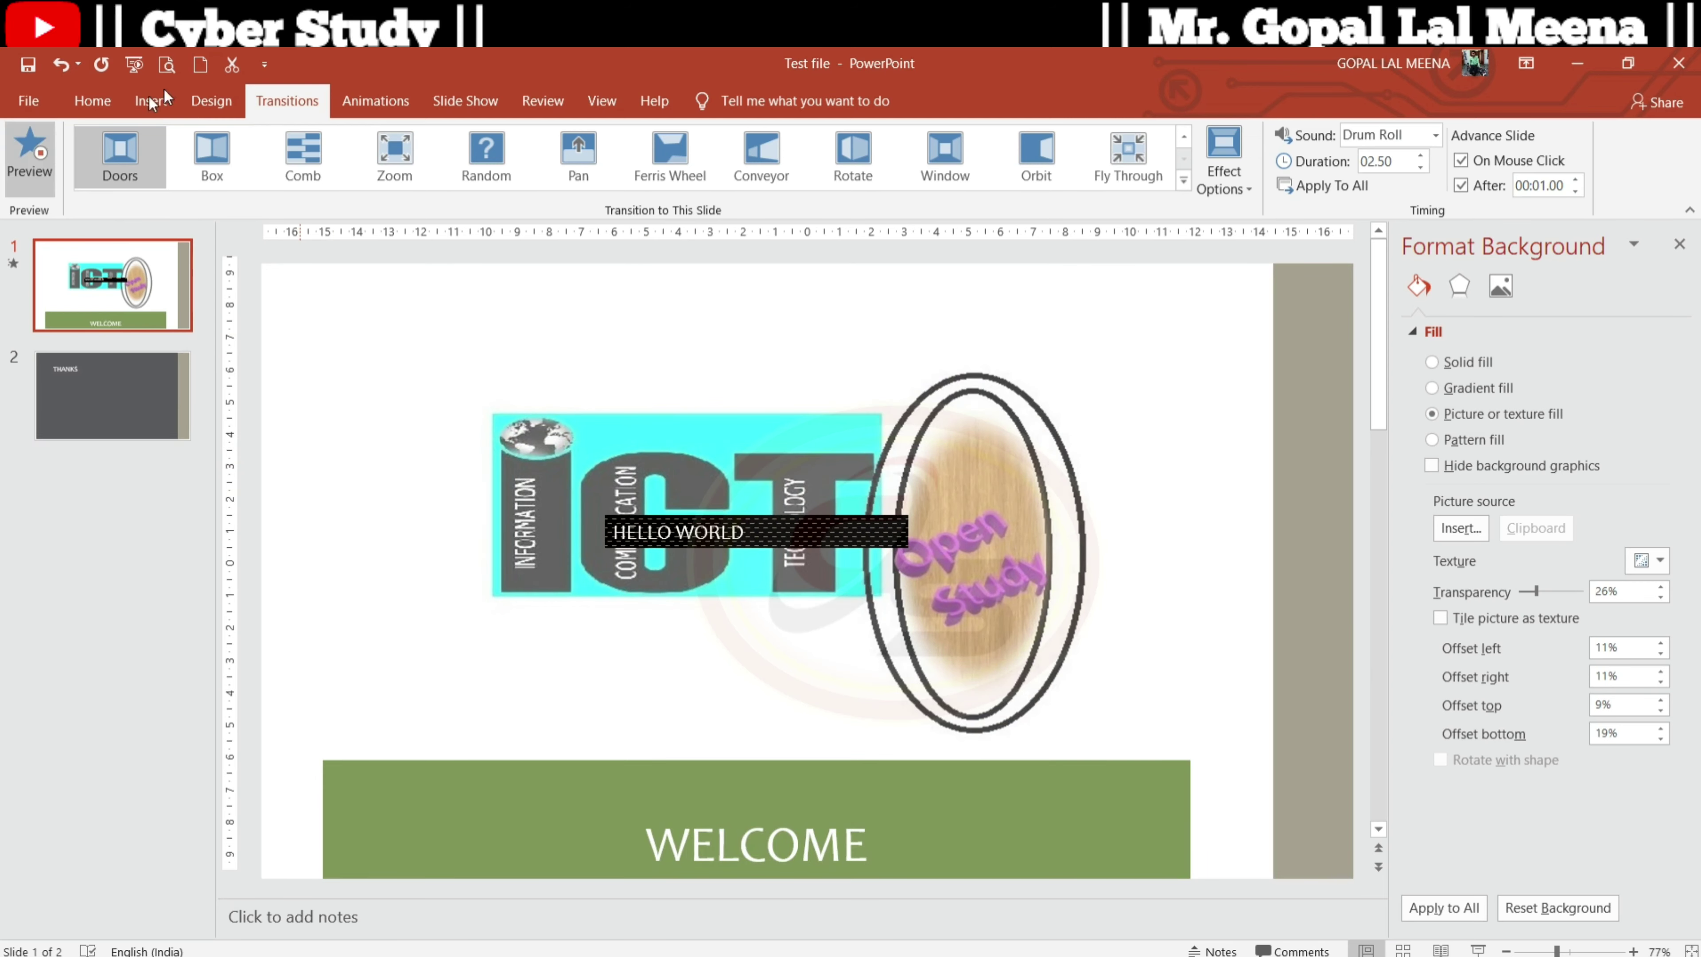
- Play the slide show from the ICT title slide to THANKS, then end it with Esc
left_click(149, 67)
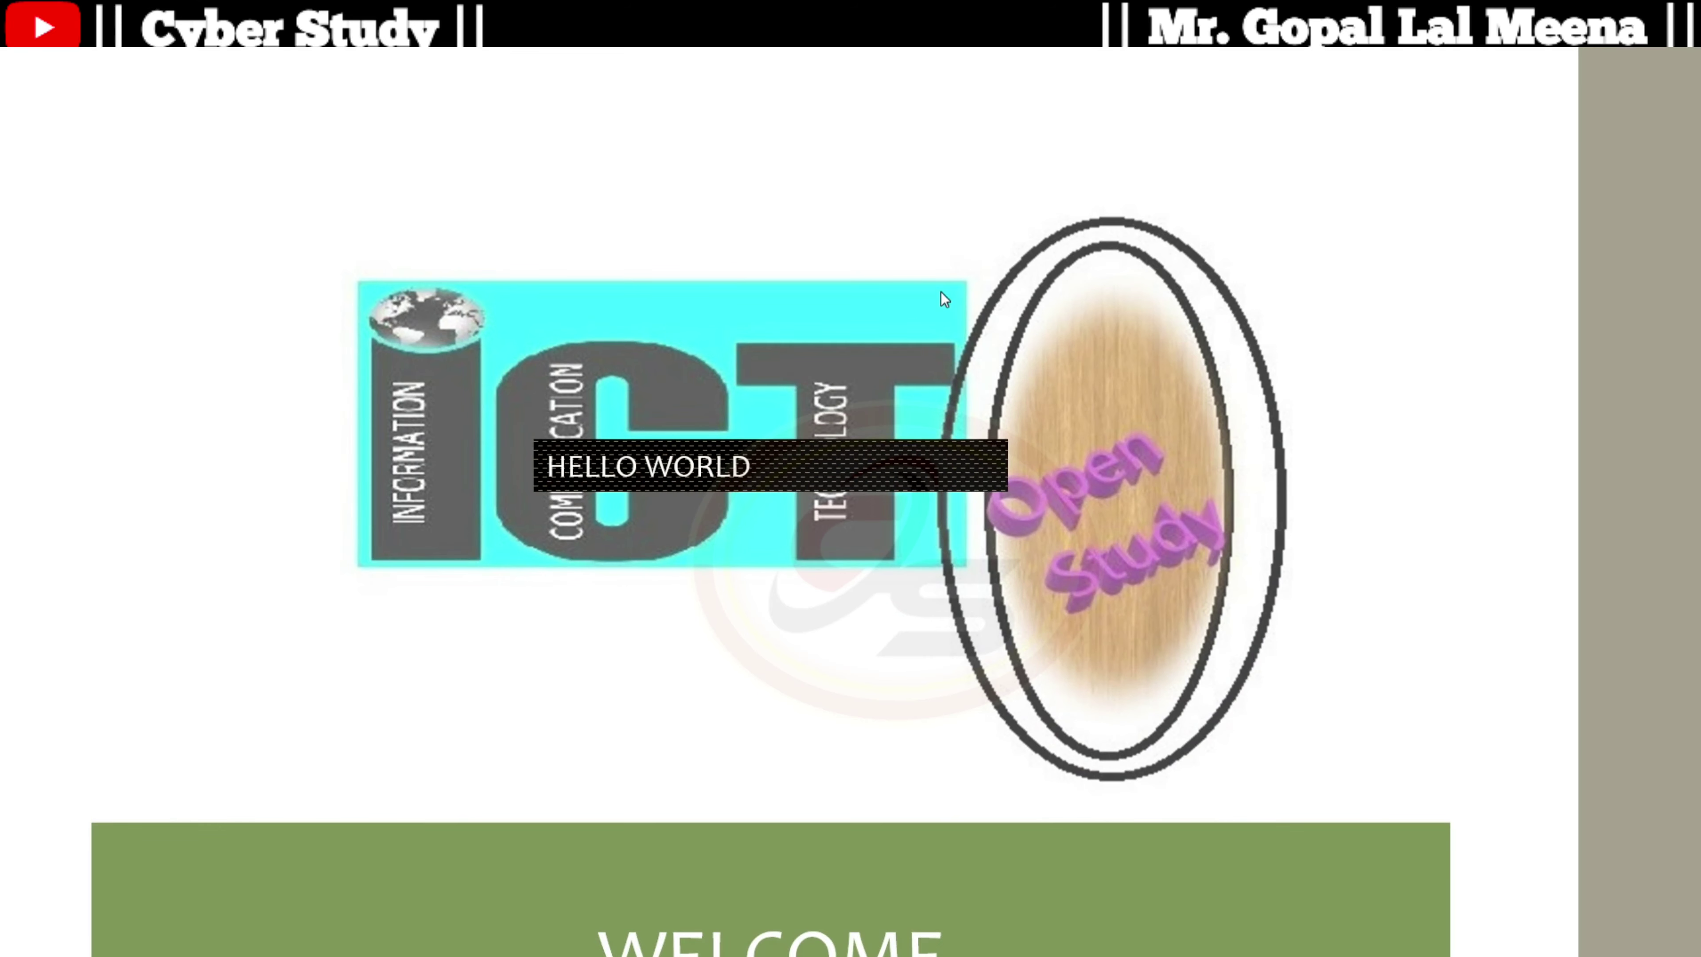
left_click(941, 291)
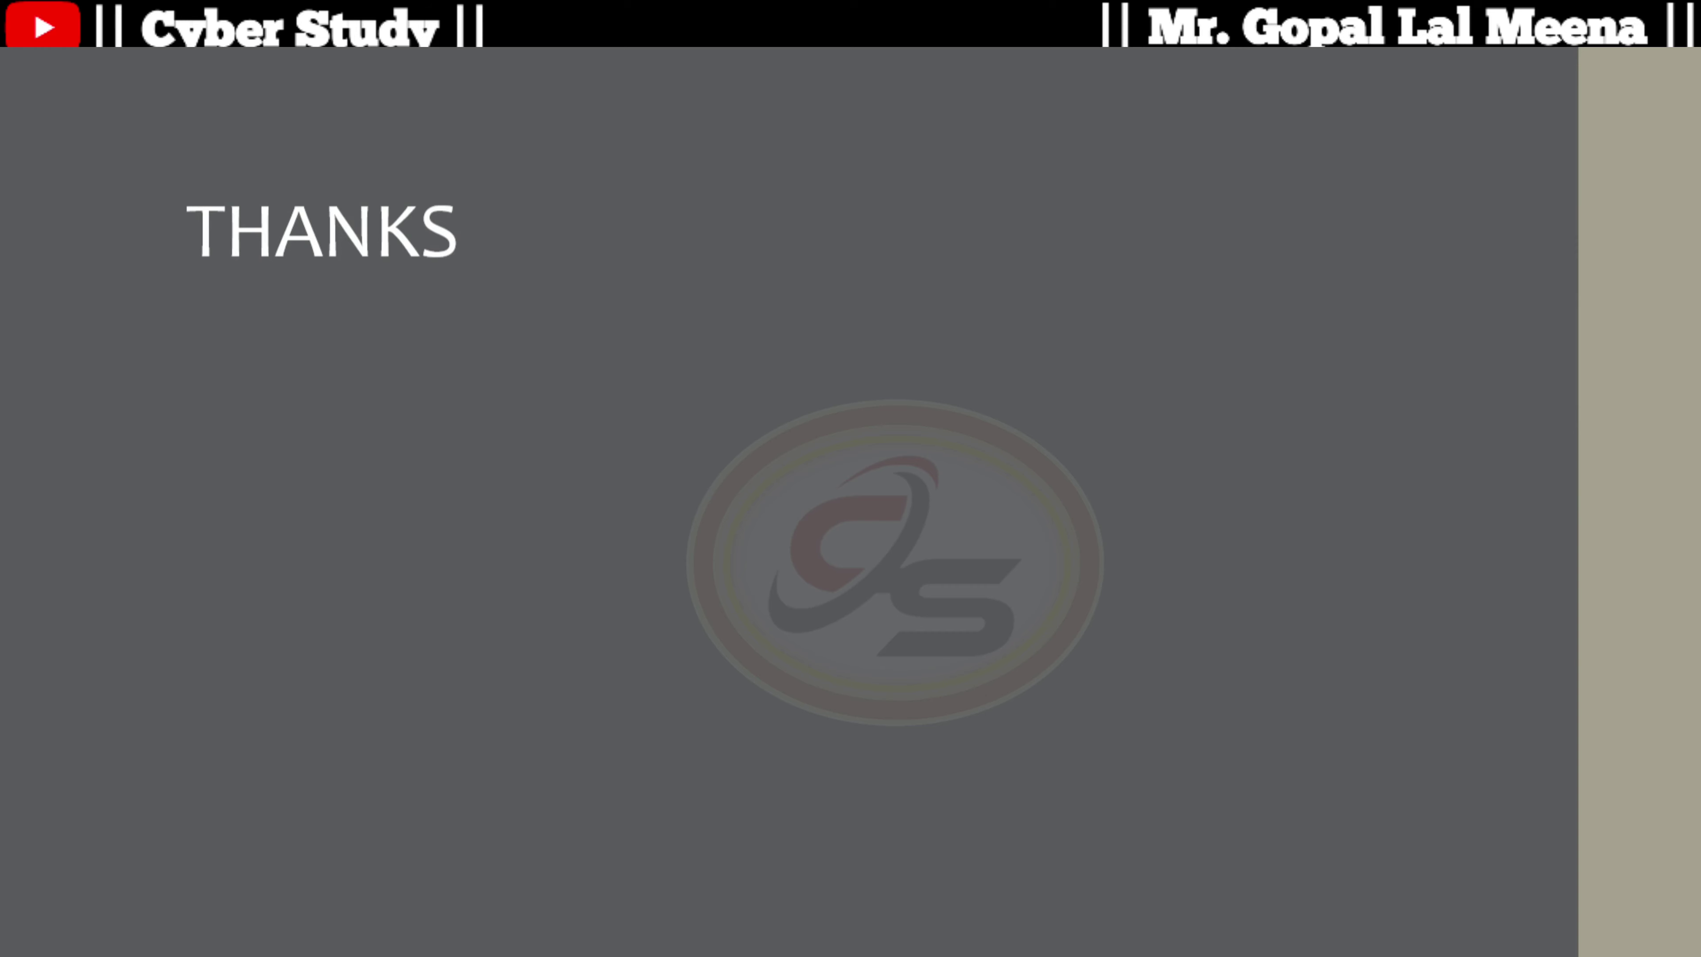
key("Escape")
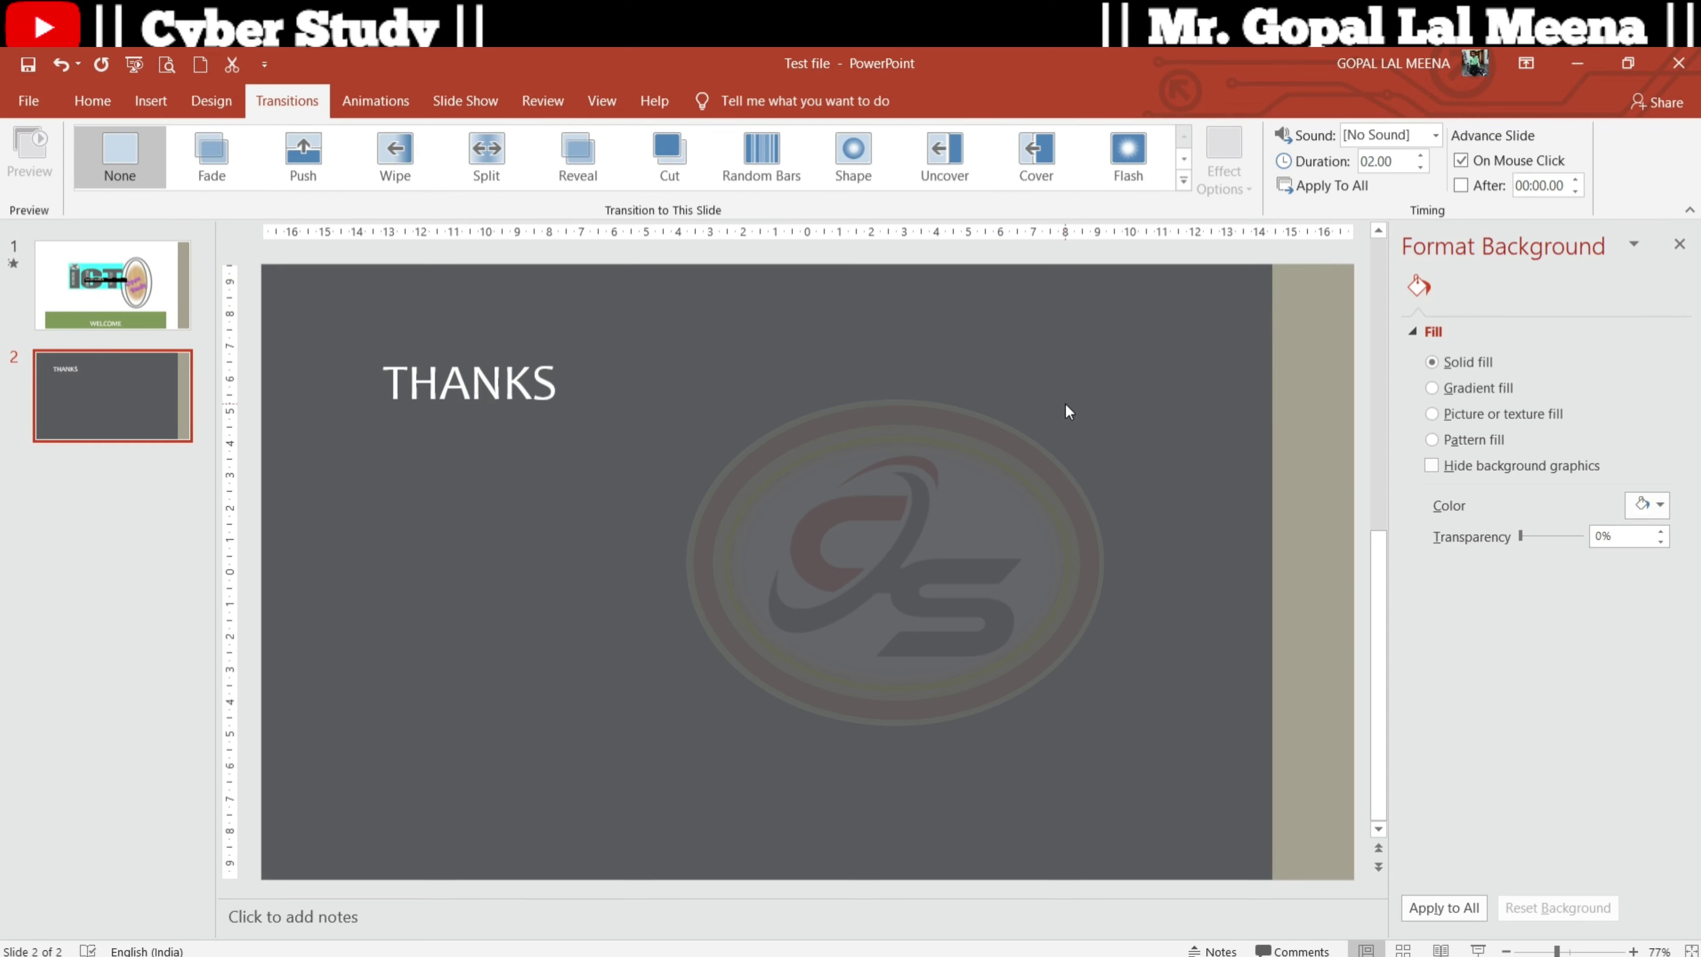
- Apply the title slide's ICT LOGOS picture background to all slides and check slide 2
left_click(1122, 501)
left_click(160, 303)
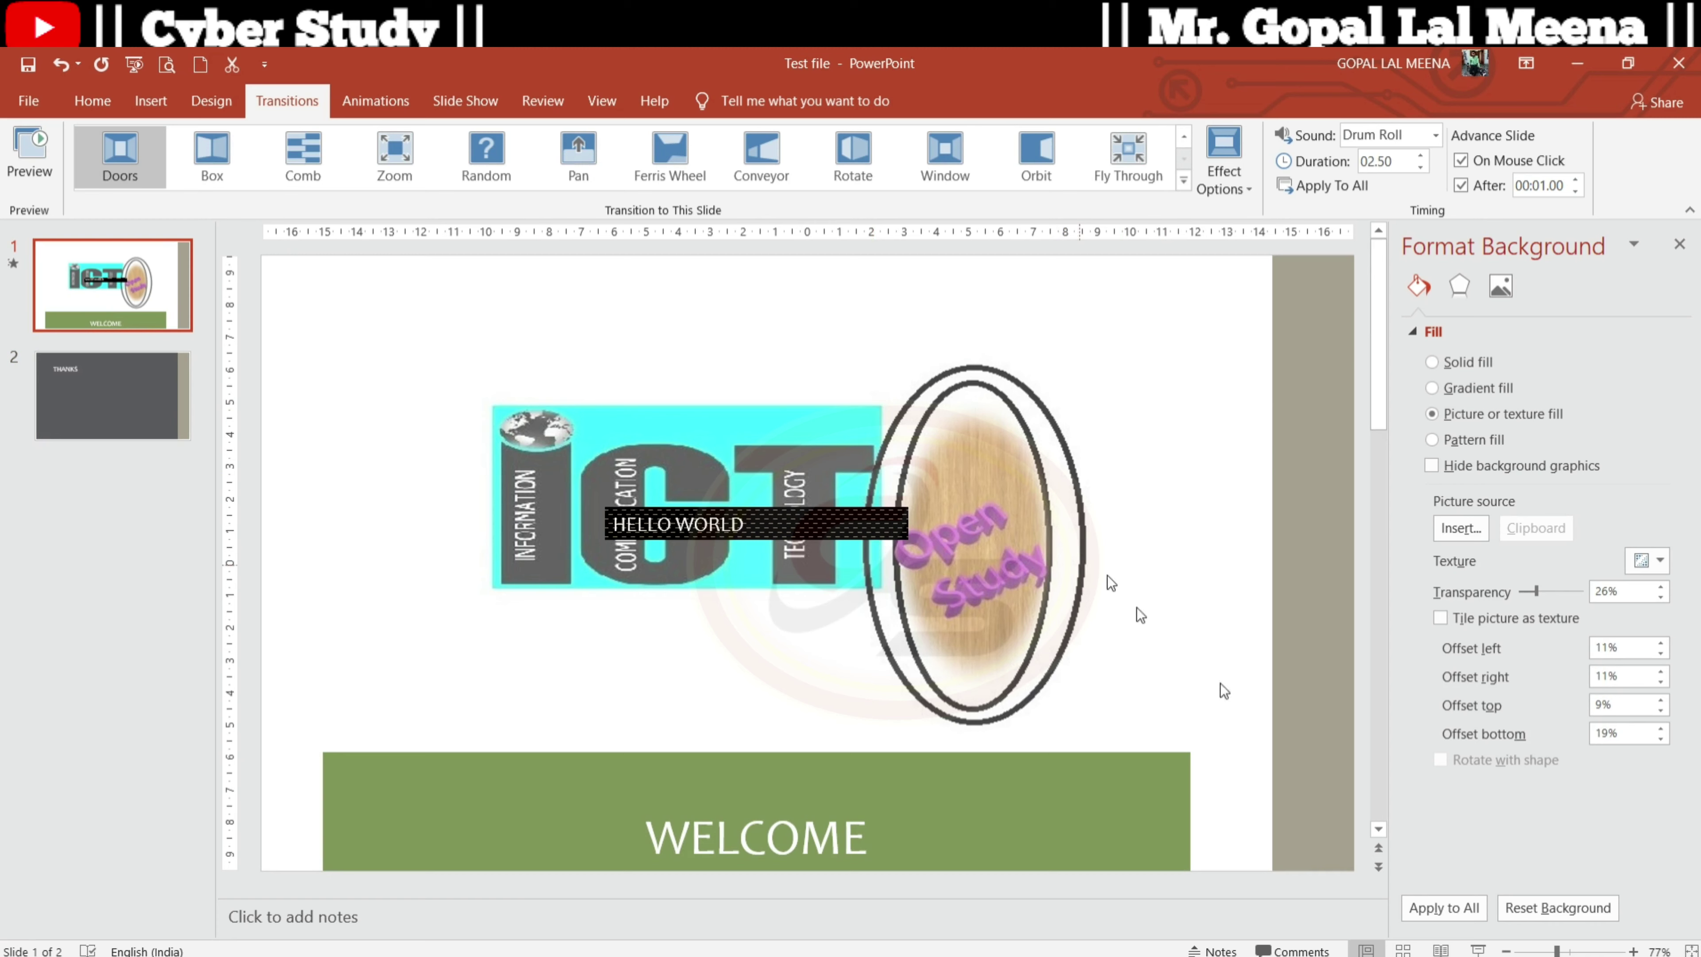
left_click(1448, 908)
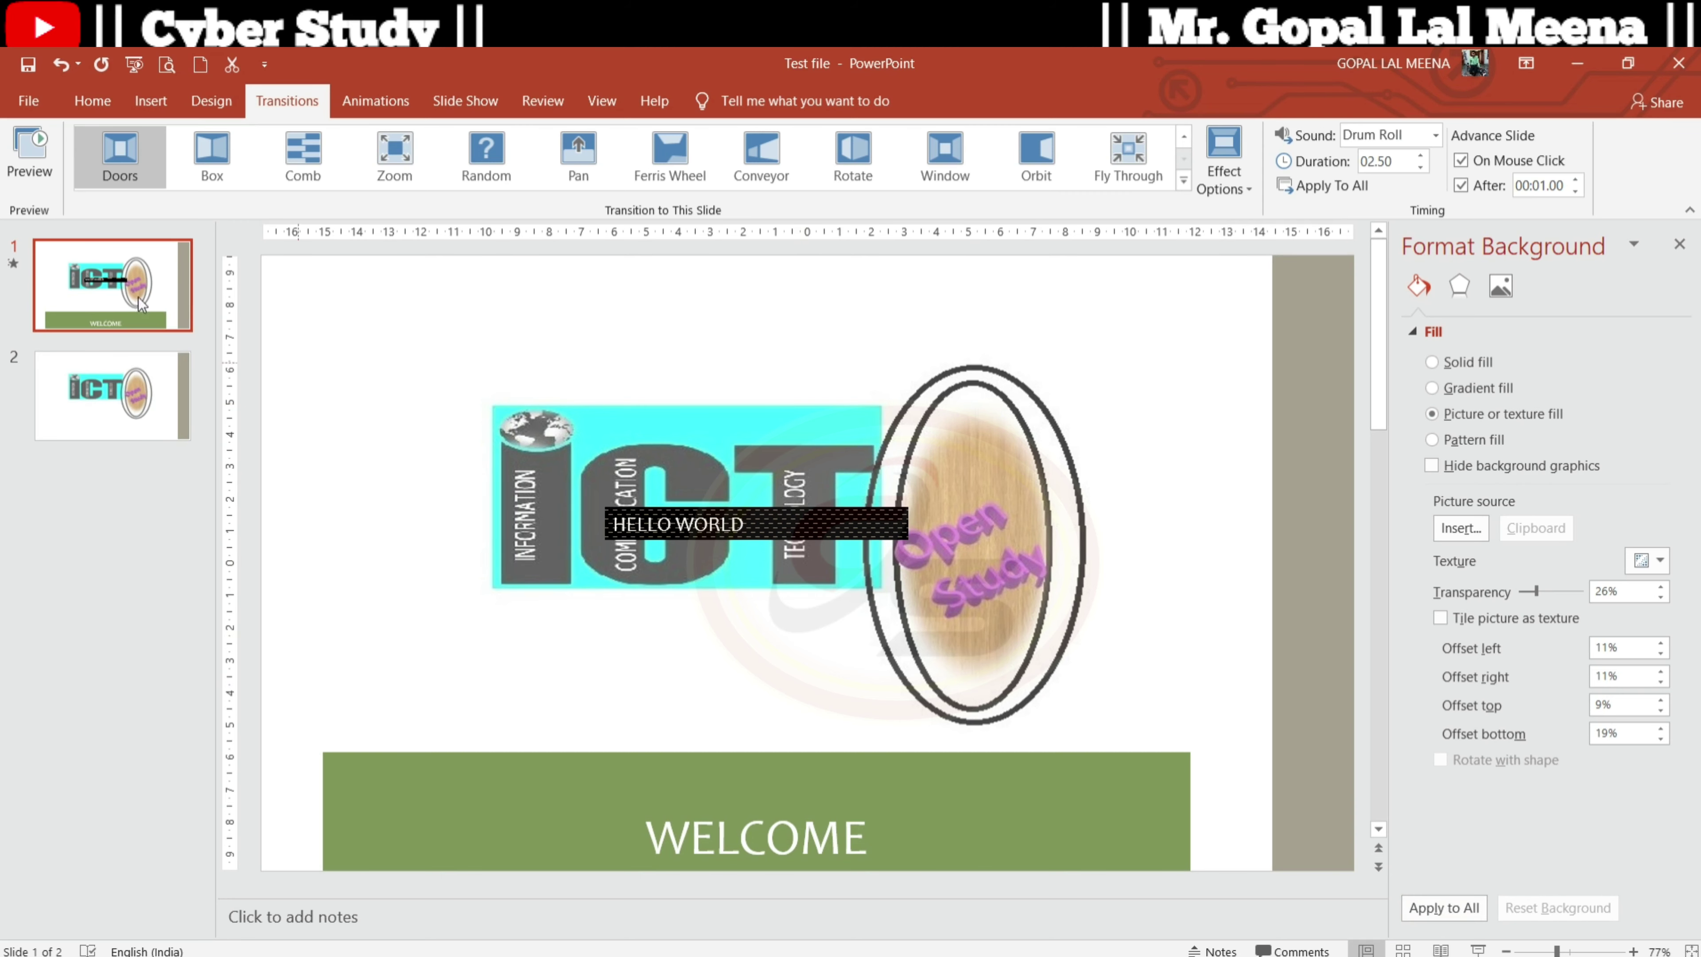
left_click(99, 402)
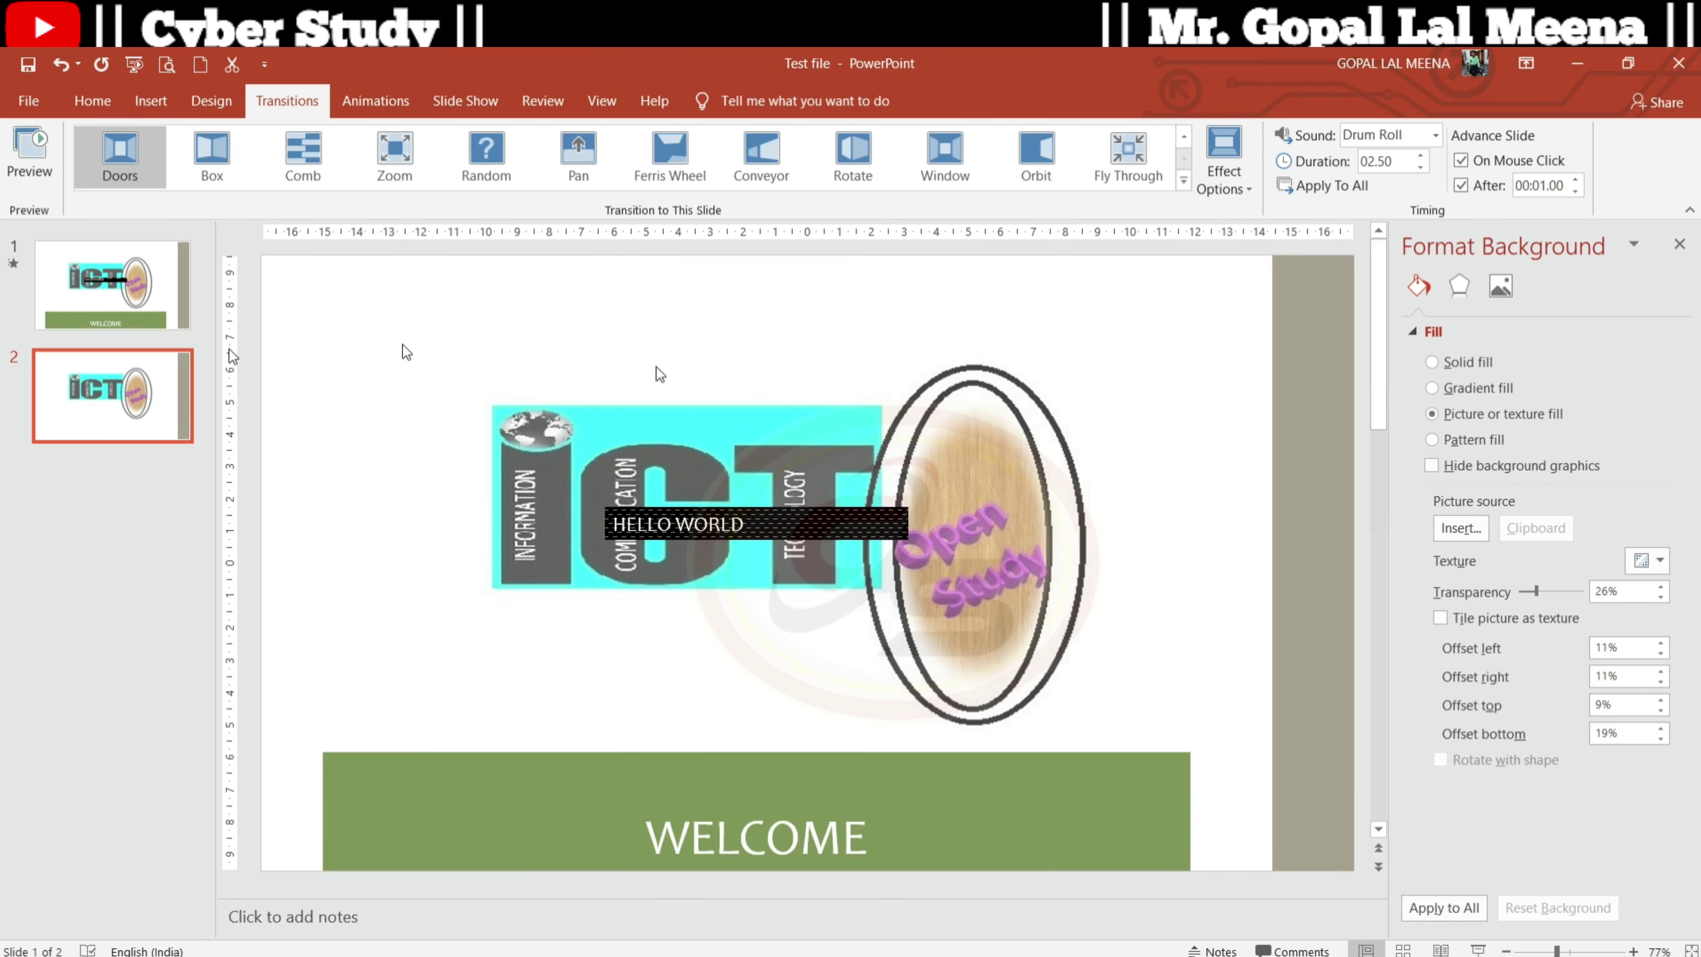